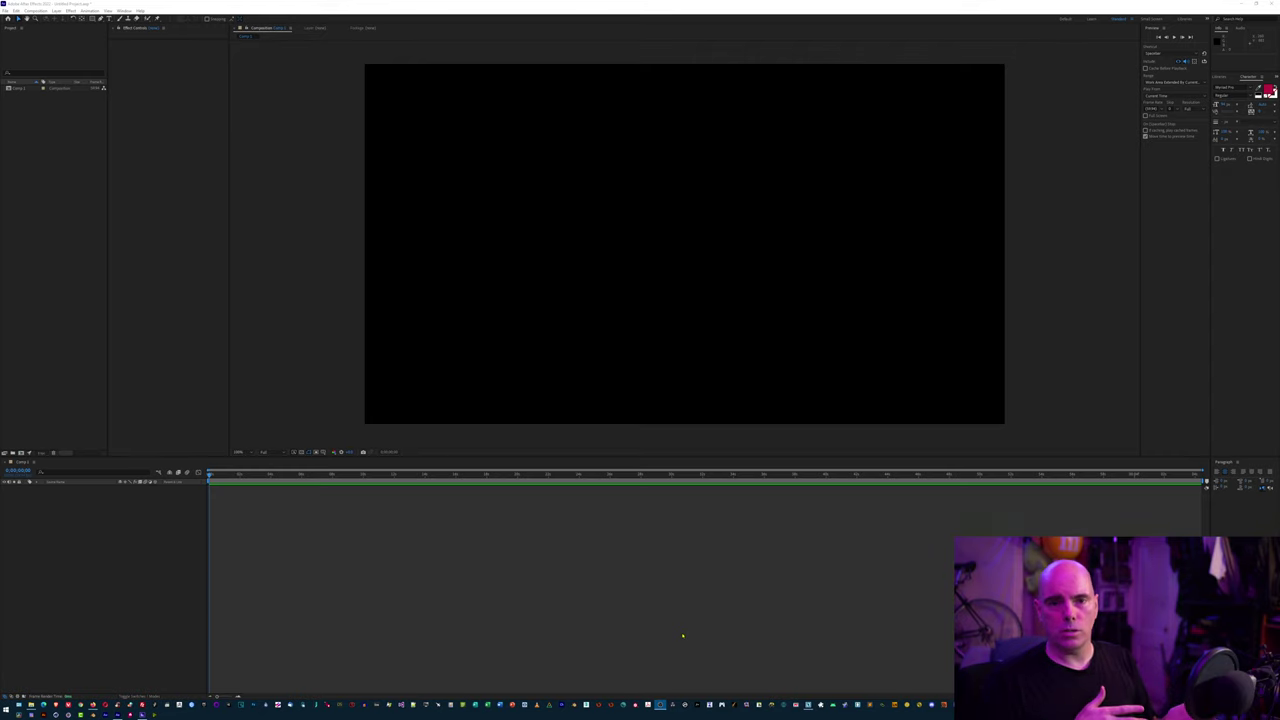
Step: Switch to Adobe Media Encoder CC 2017 and open the file chooser for adding a source to the encoding queue
key(alt+Tab)
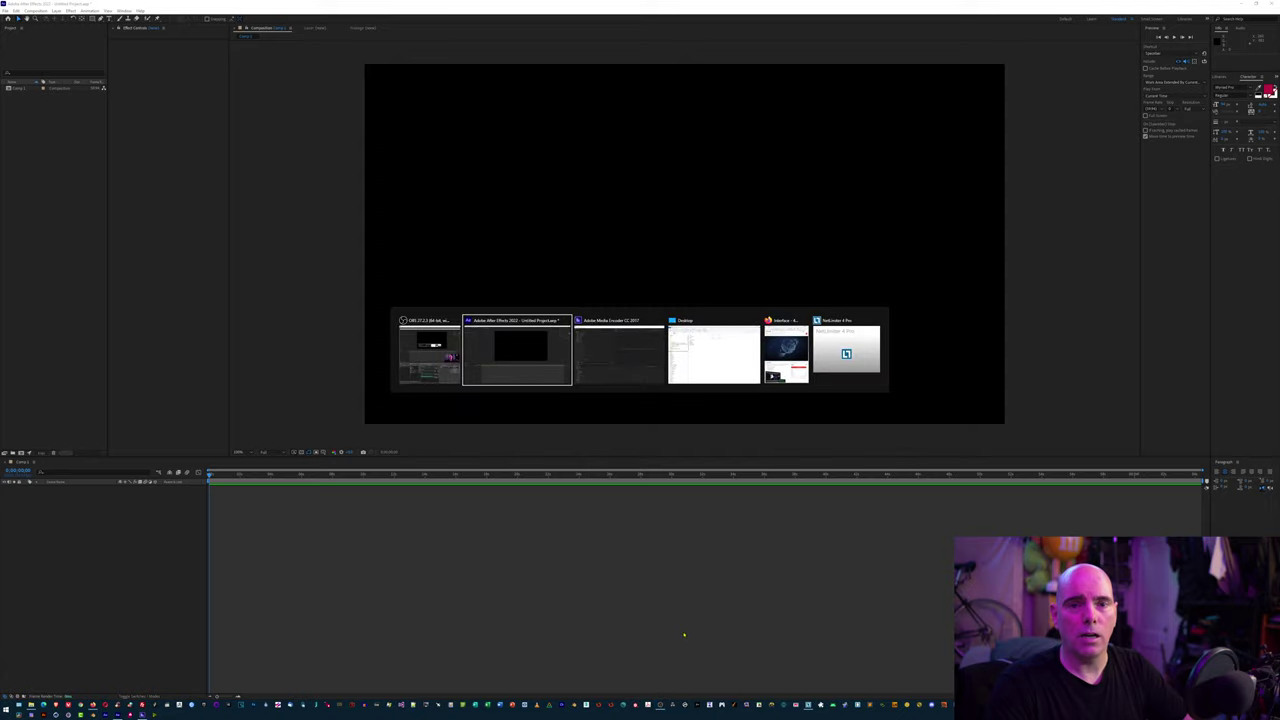
key(Tab)
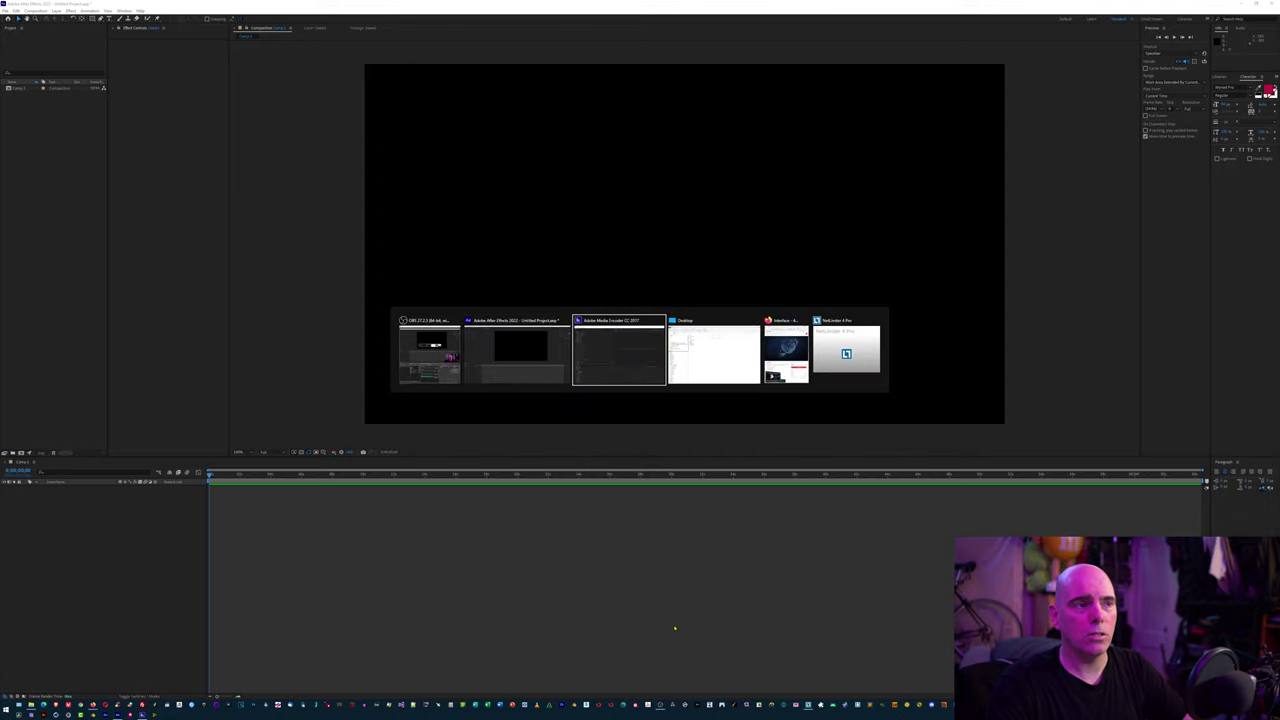
mouse_move(557, 256)
mouse_down()
mouse_move(820, 243)
mouse_move(785, 259)
mouse_move(557, 256)
mouse_up()
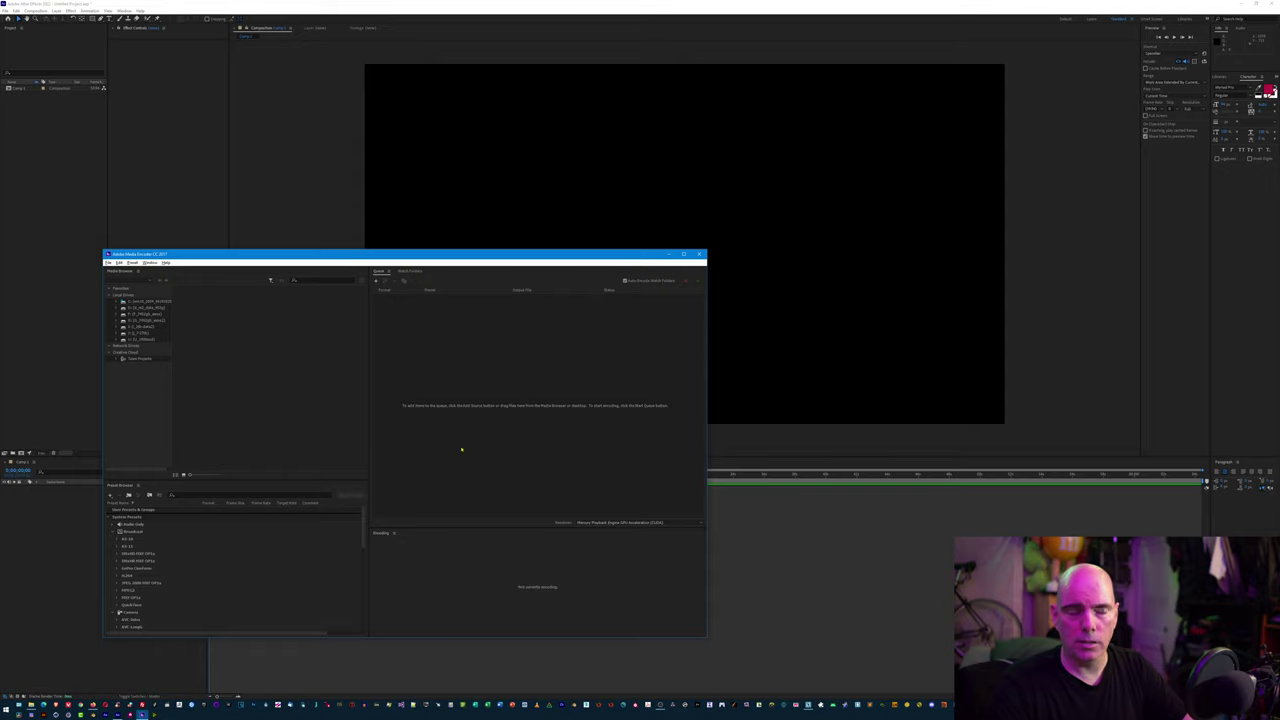
double_click(497, 451)
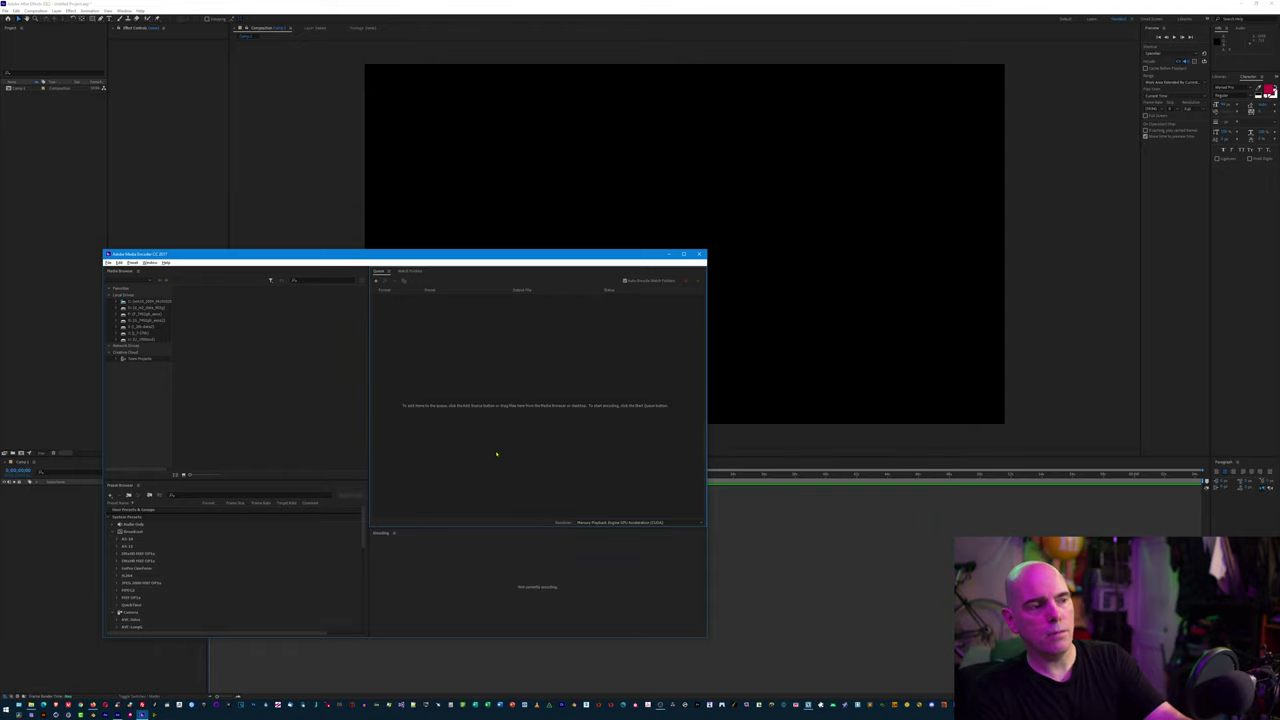
drag(376, 281, 940, 303)
Step: Browse to the Interface-Hud-Video-Elements folder under j > 00_lib > mg on the network computer ZOMBIE
scroll(712, 542, down, 3)
click(694, 585)
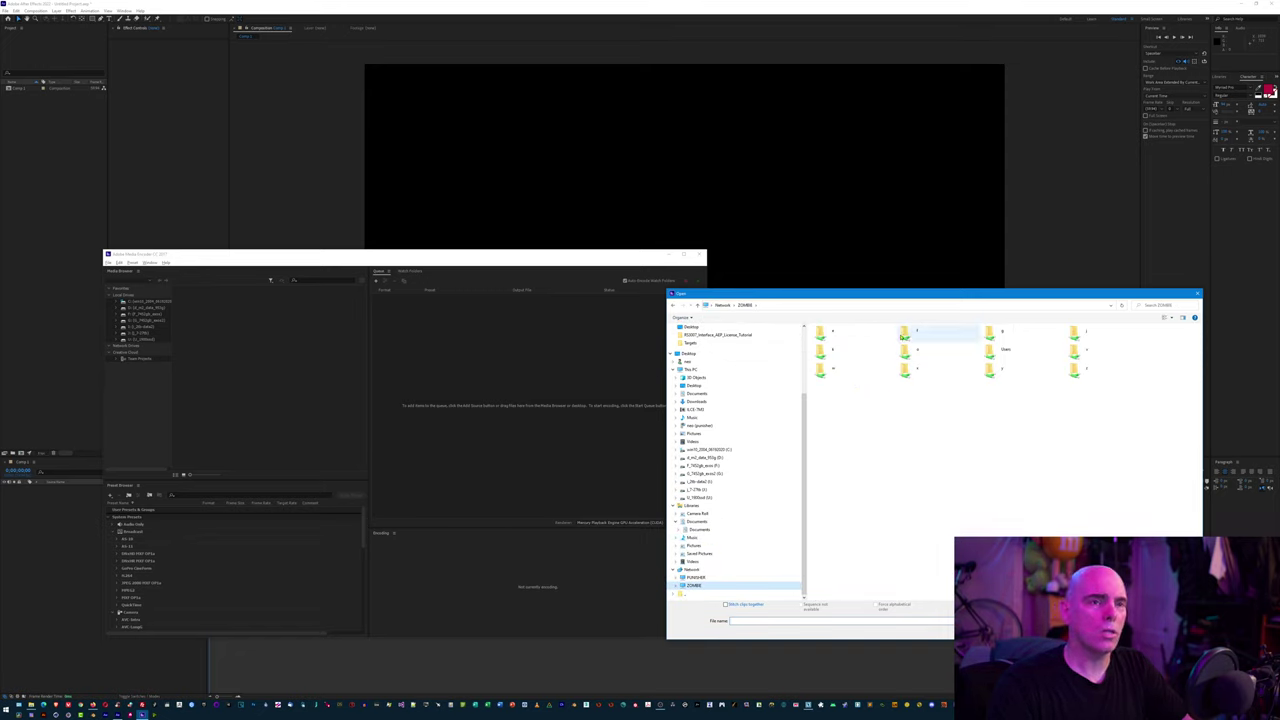
double_click(916, 333)
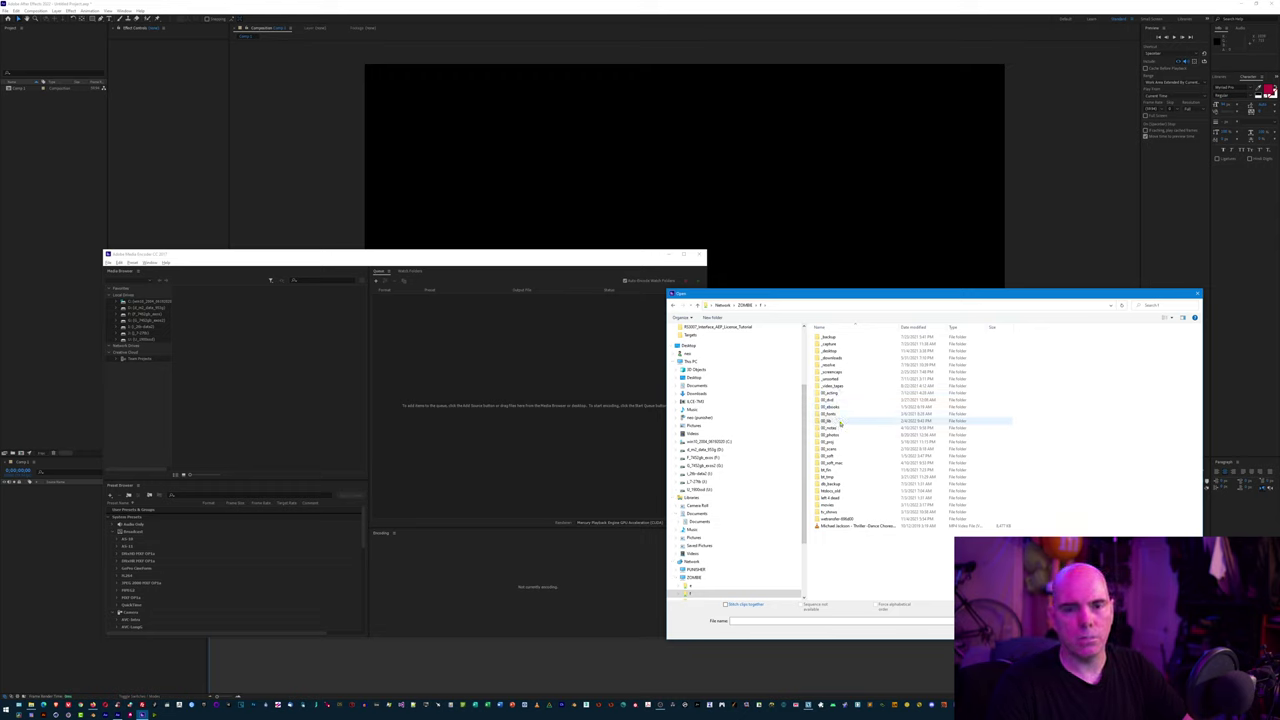
scroll(749, 508, down, 4)
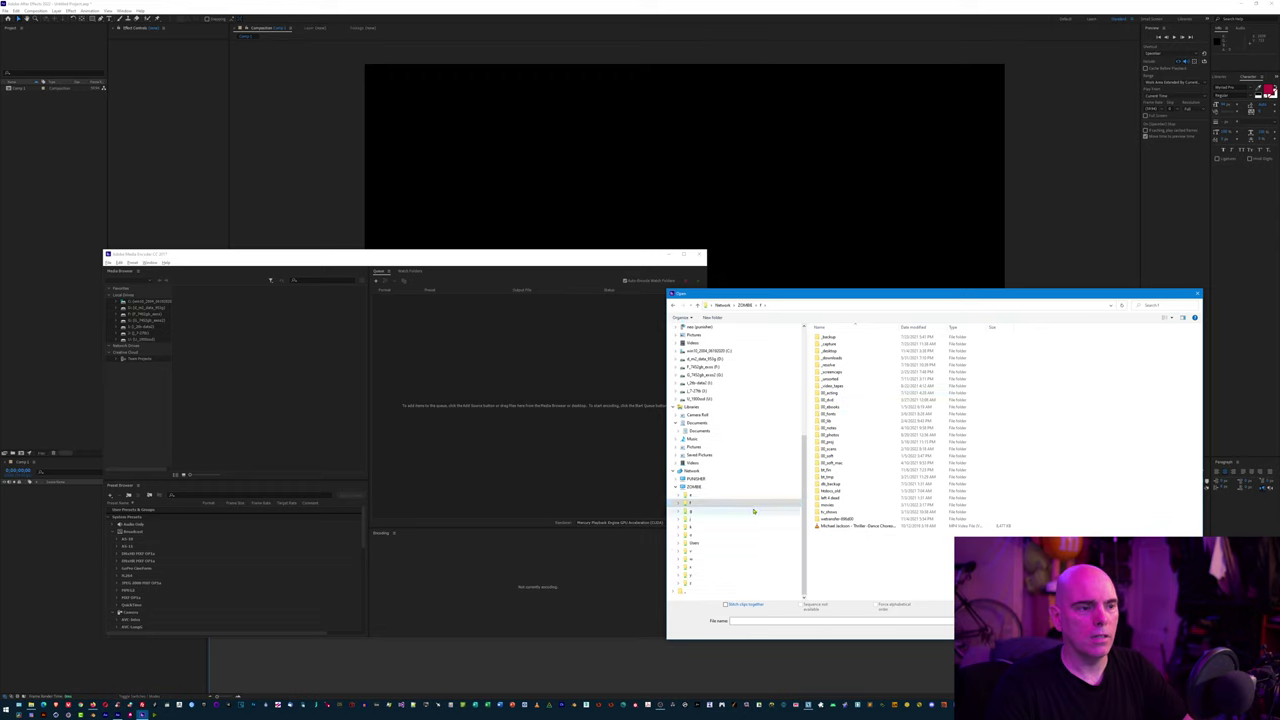
click(748, 518)
double_click(852, 416)
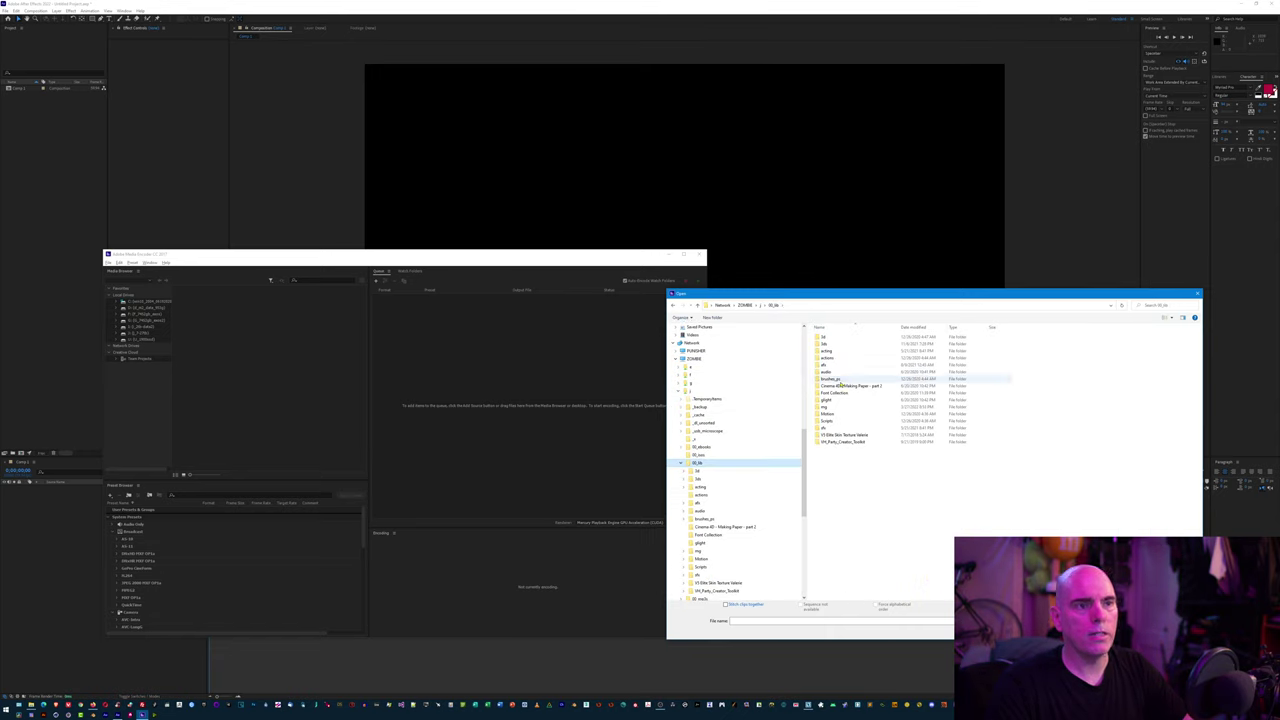
double_click(835, 407)
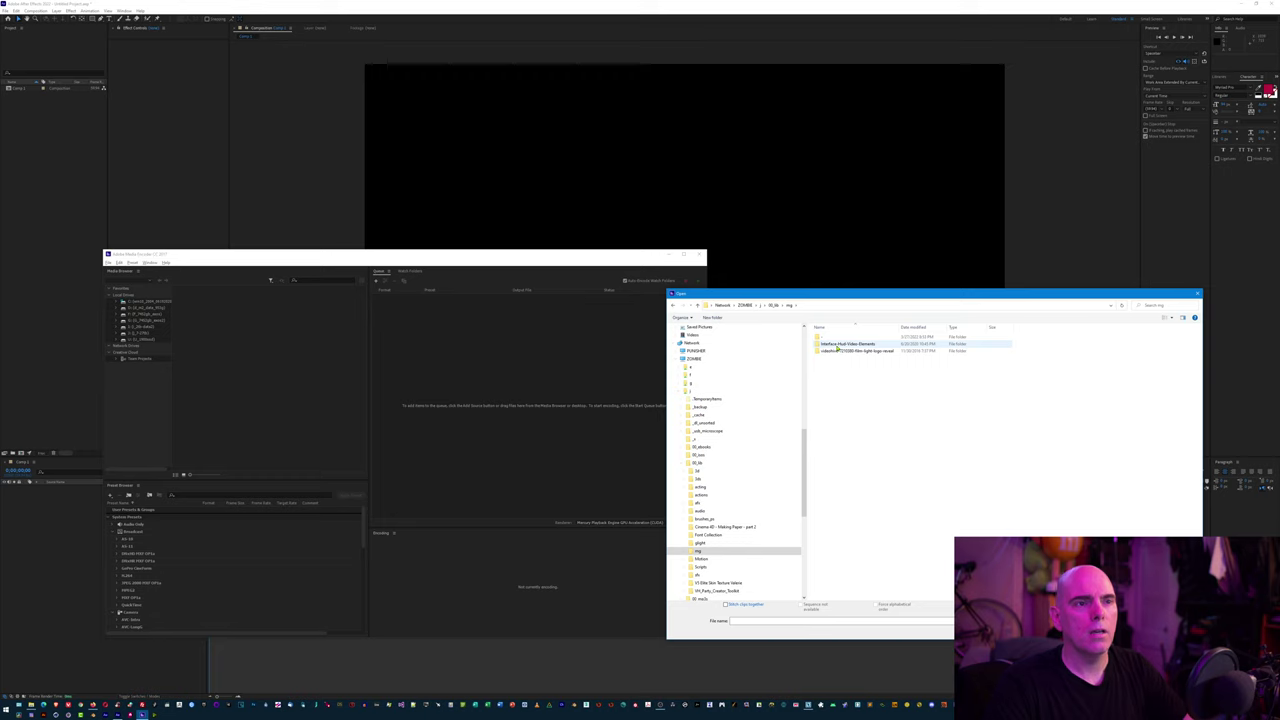
double_click(840, 344)
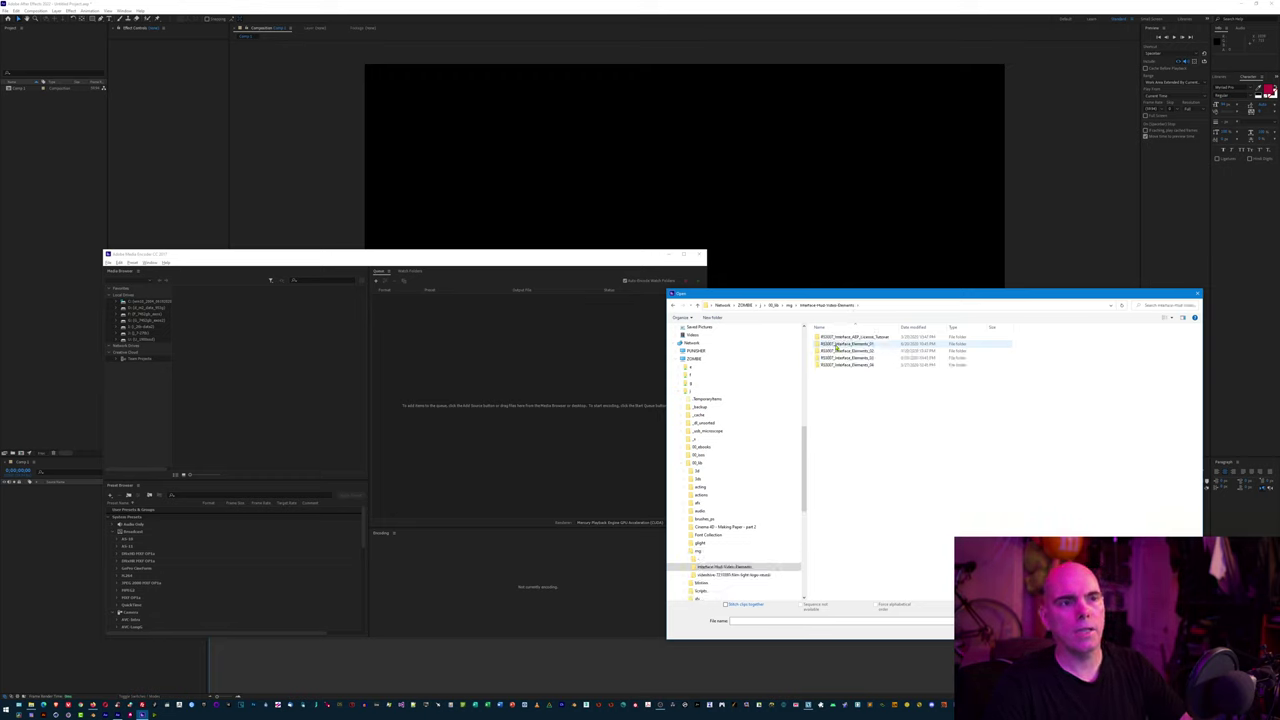
Step: Add Line_03_in.mov from the Lines folder of the Interface_Elements_03 collection to the encoding queue
double_click(837, 344)
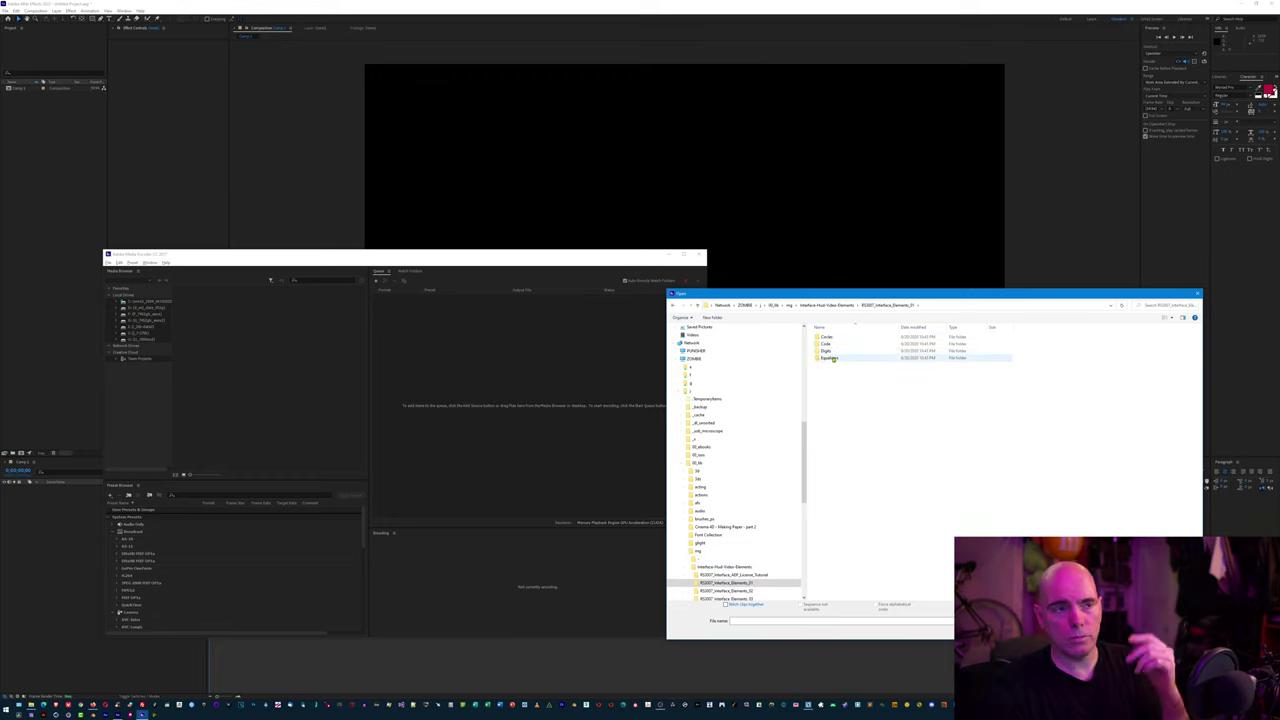
scroll(745, 520, down, 4)
click(748, 505)
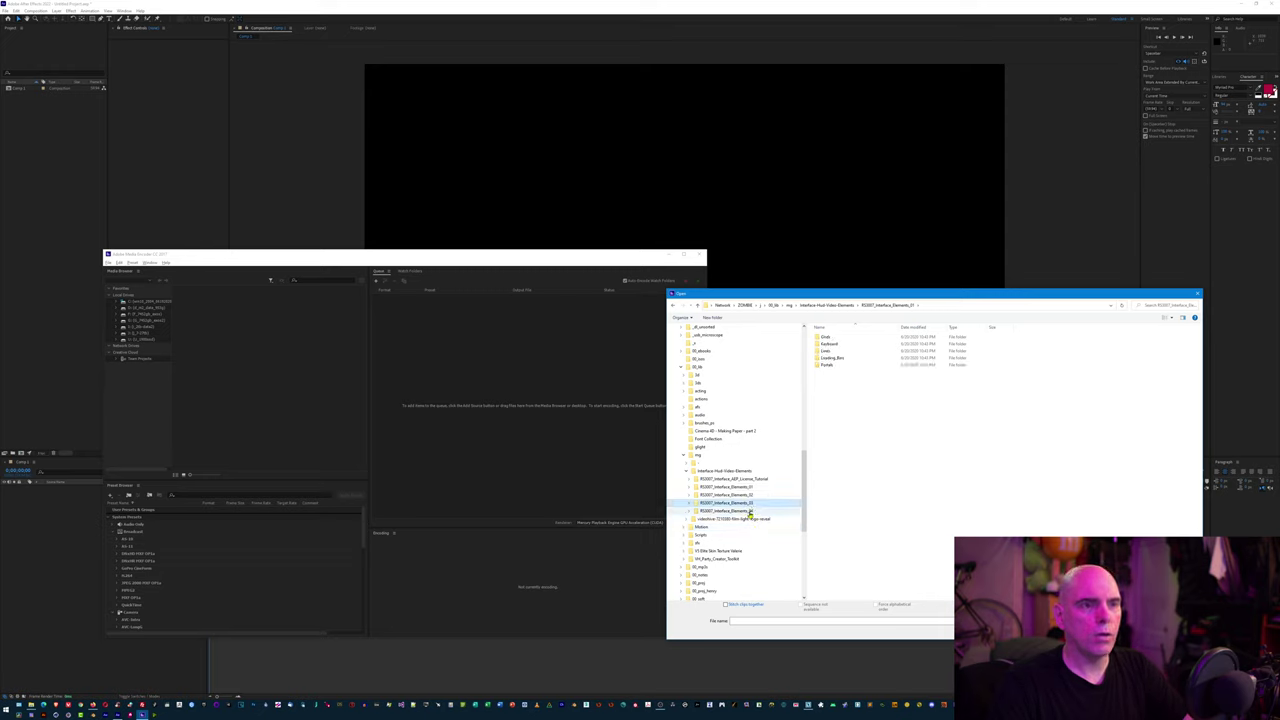
double_click(826, 350)
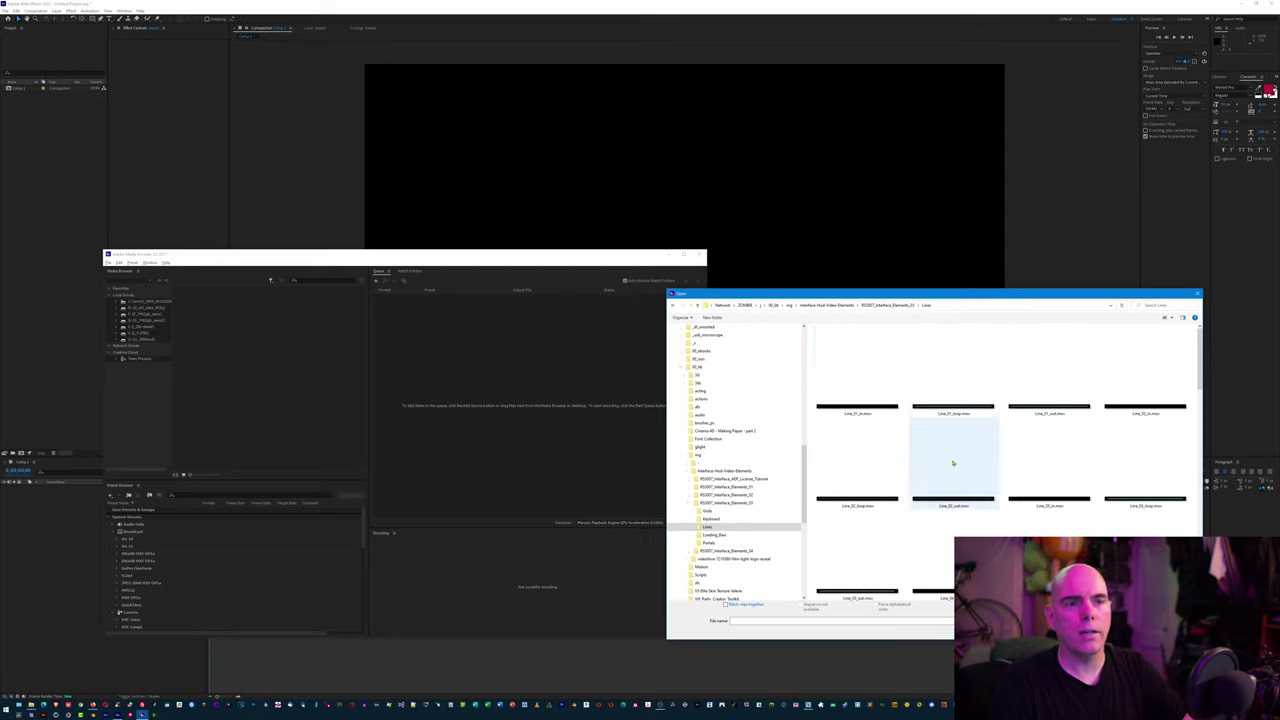
double_click(1062, 494)
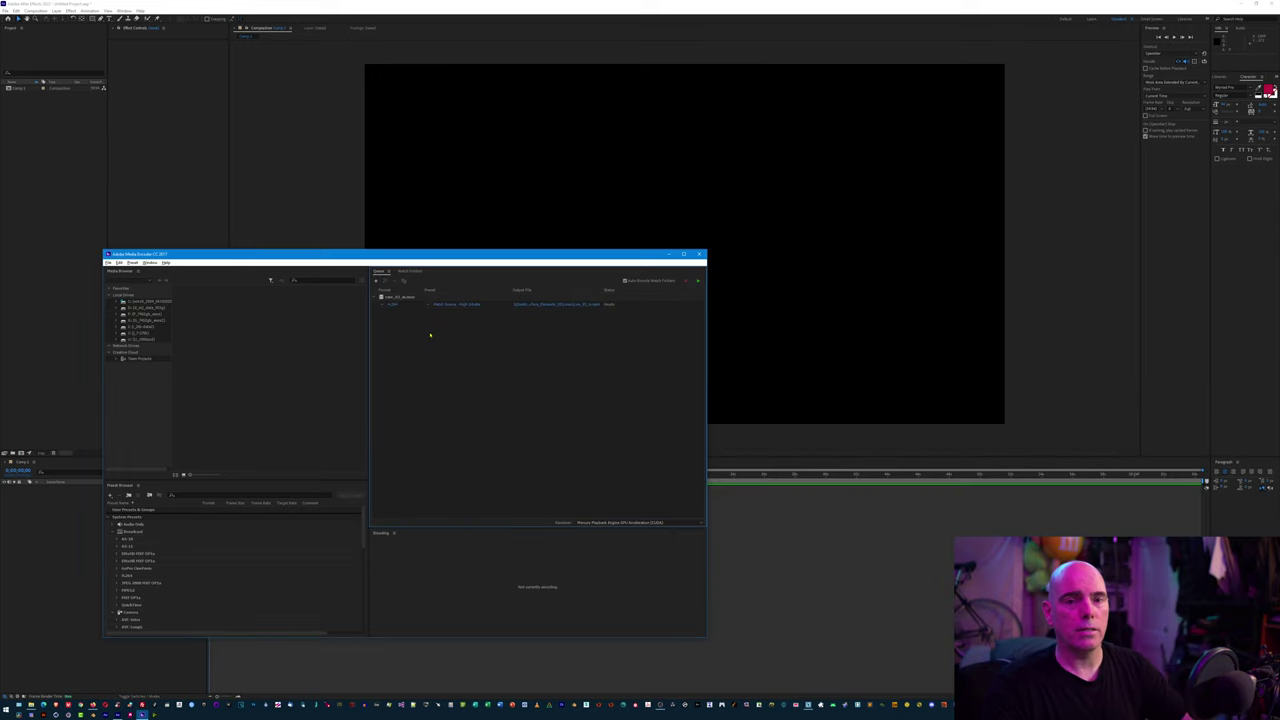
Step: Encode the queued Line_03_in.mov in QuickTime format with the output file saved to the Desktop
click(392, 304)
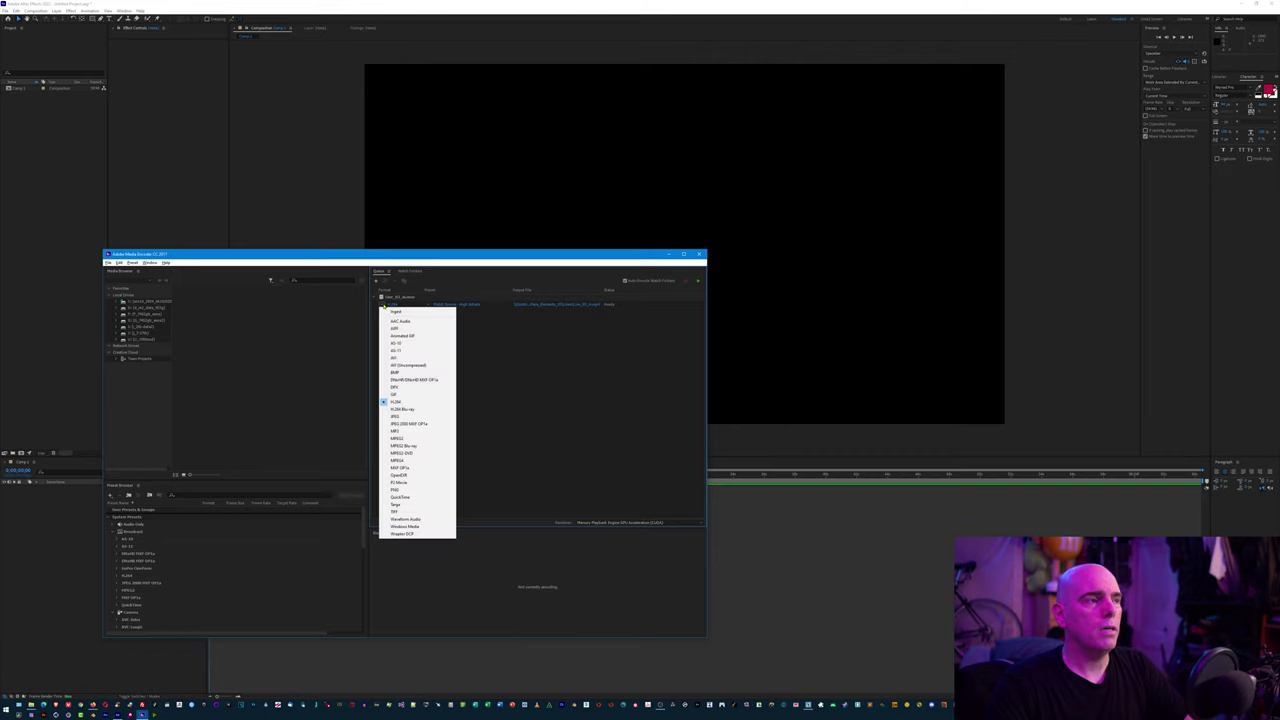
click(422, 498)
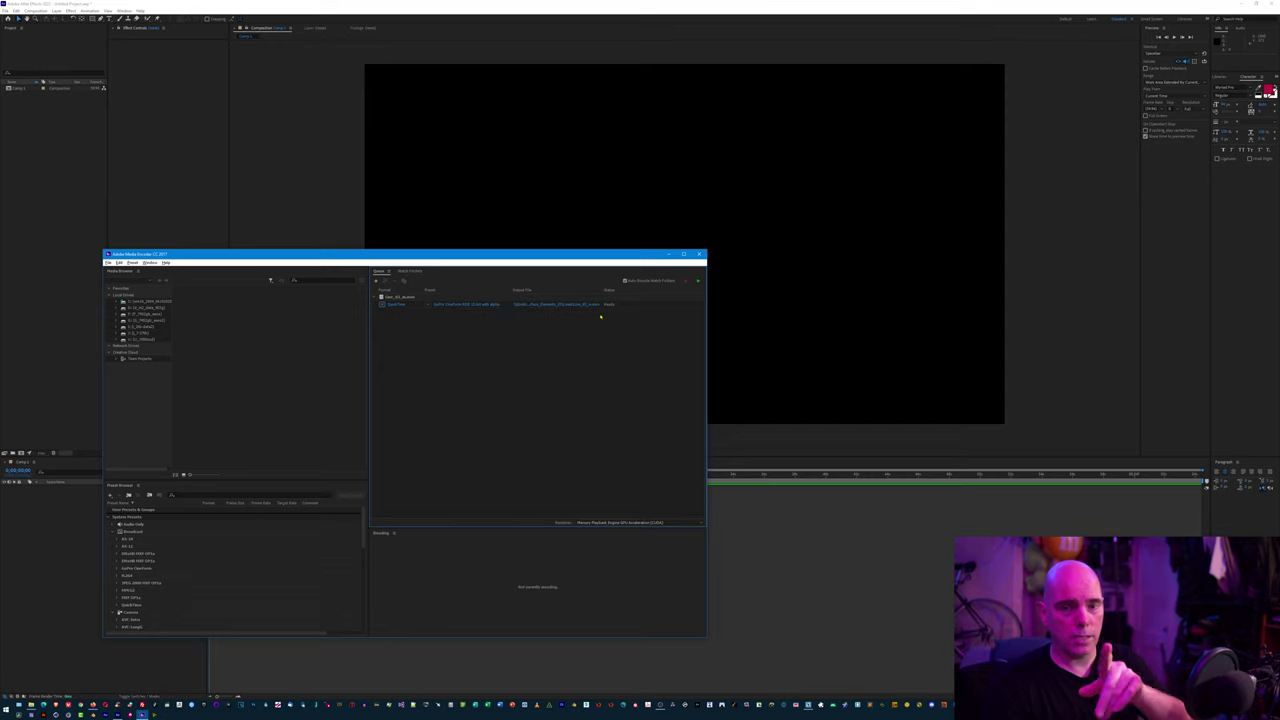
click(567, 307)
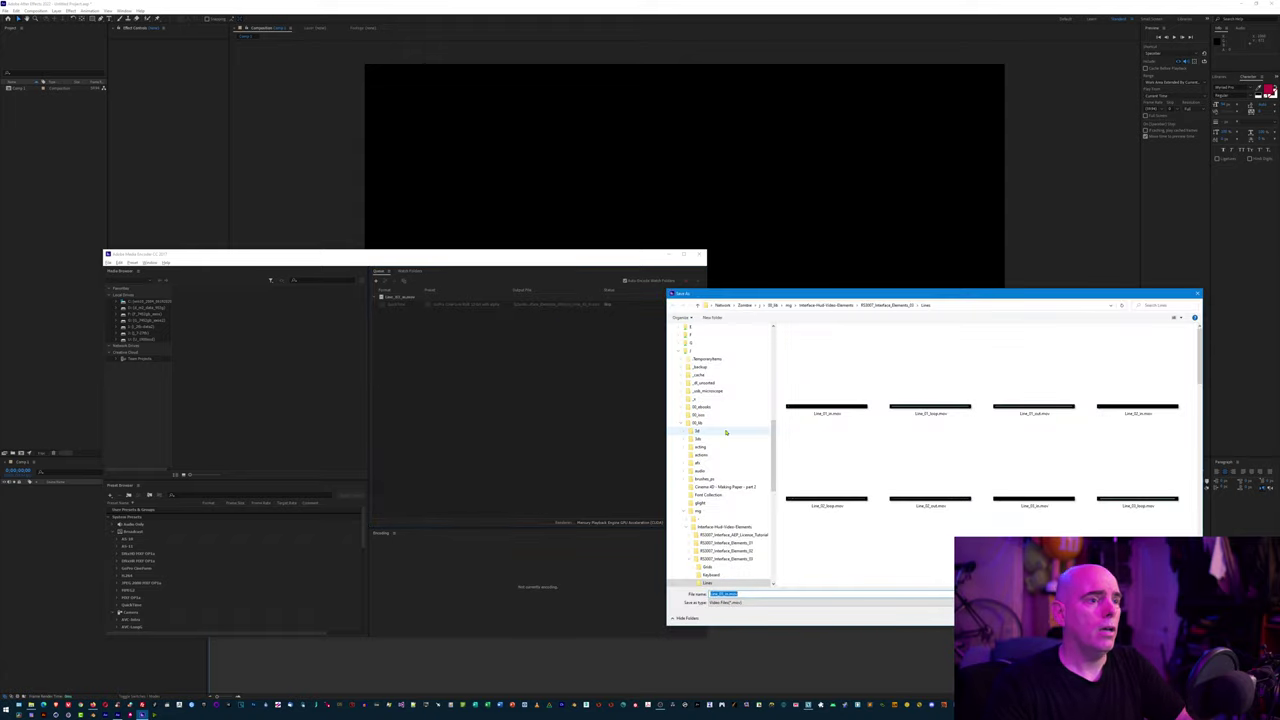
click(700, 362)
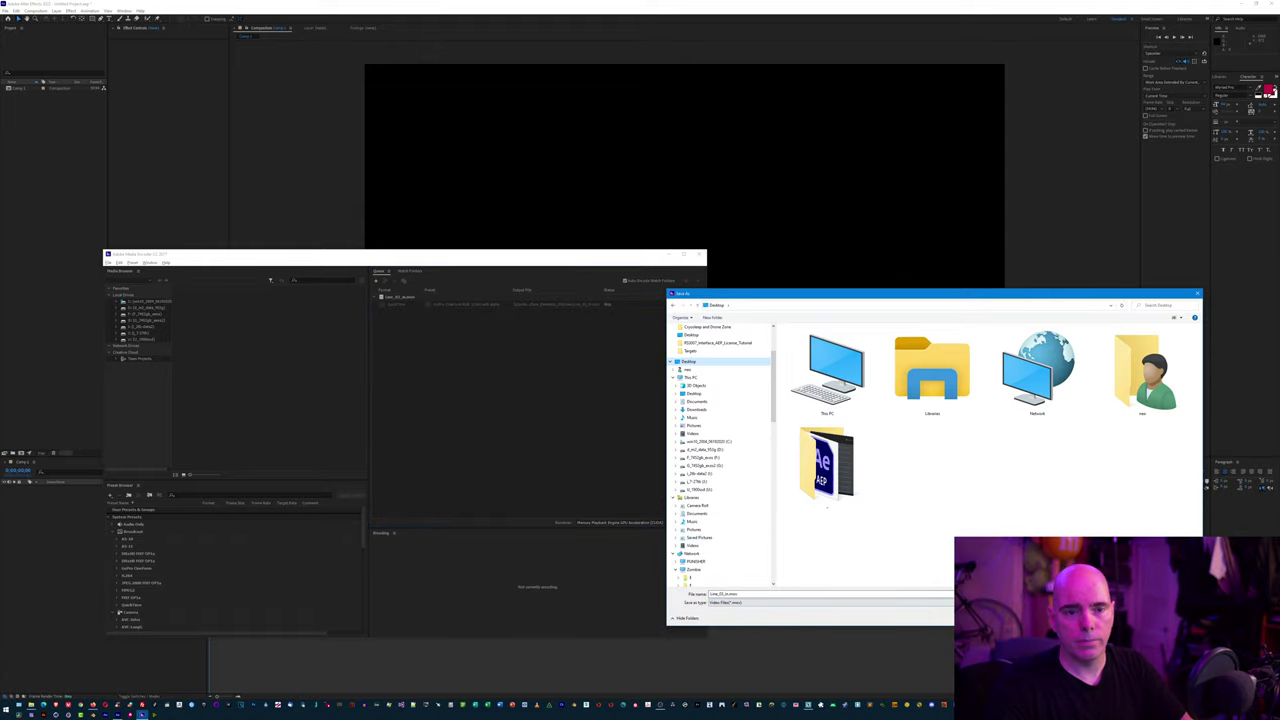
key(Return)
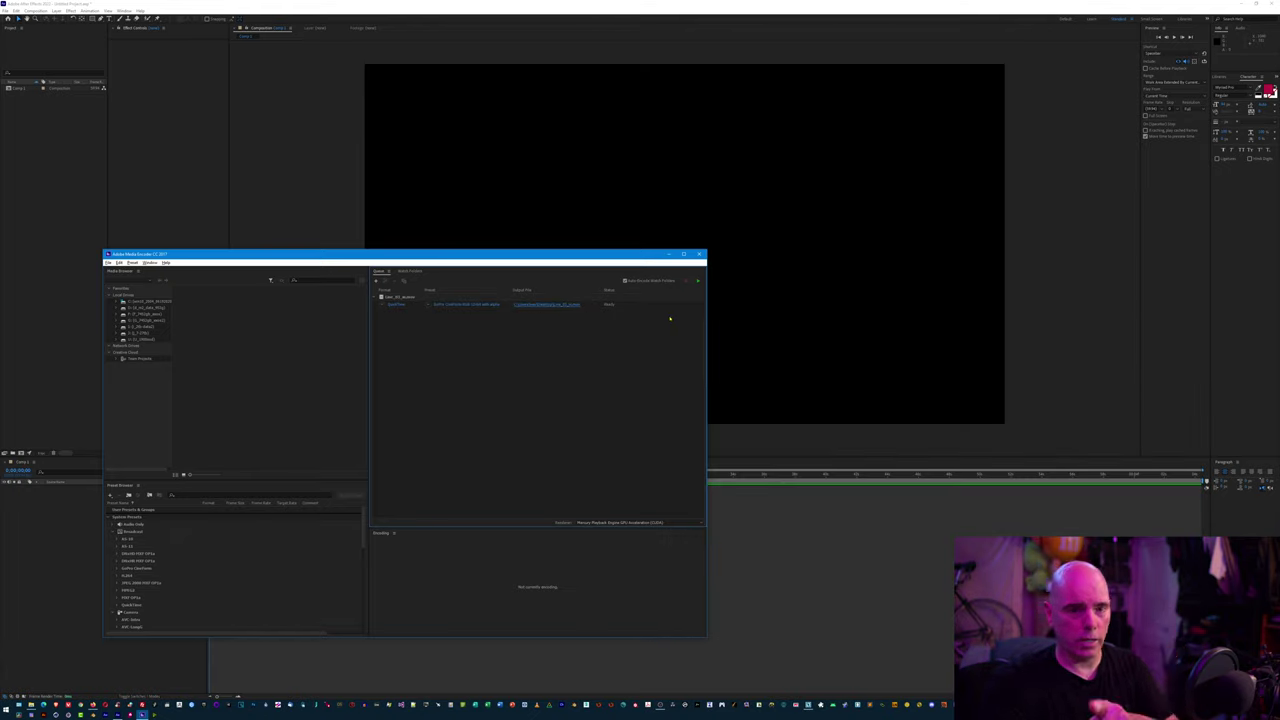
click(698, 281)
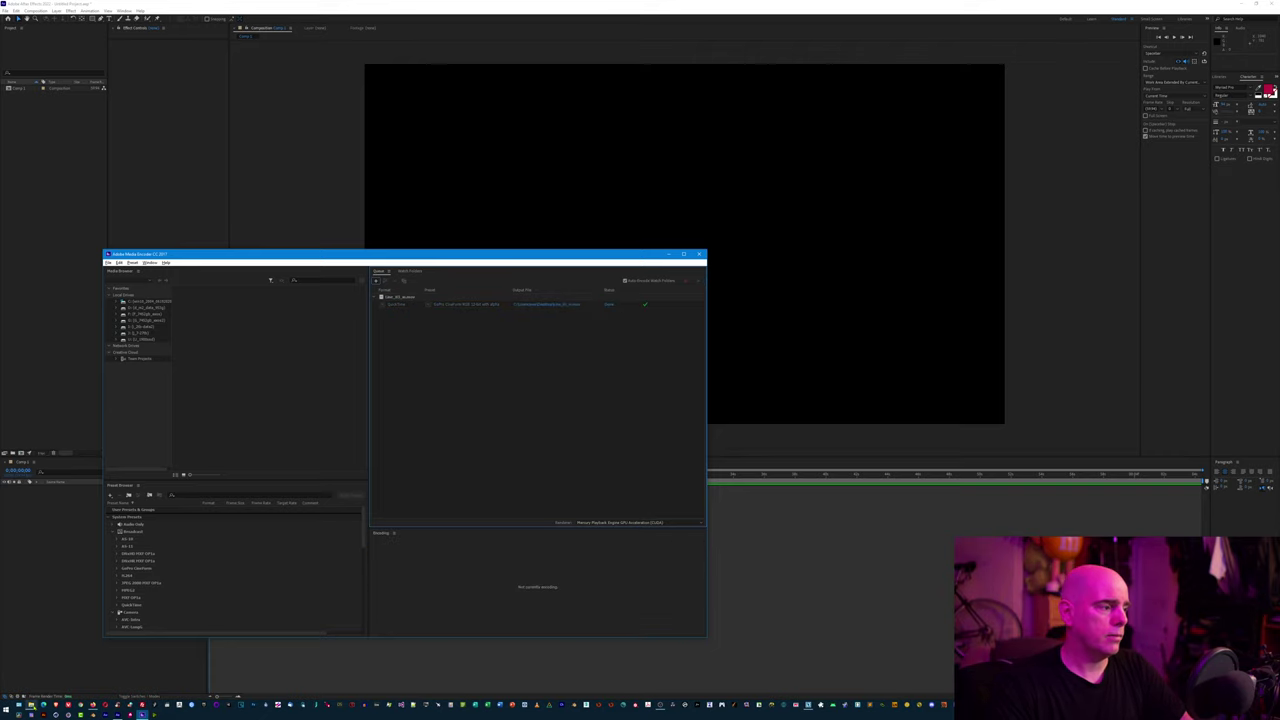
Step: Try to import the original Line_03_in.mov from the network Lines folder into the After Effects composition
click(31, 705)
scroll(676, 519, down, 10)
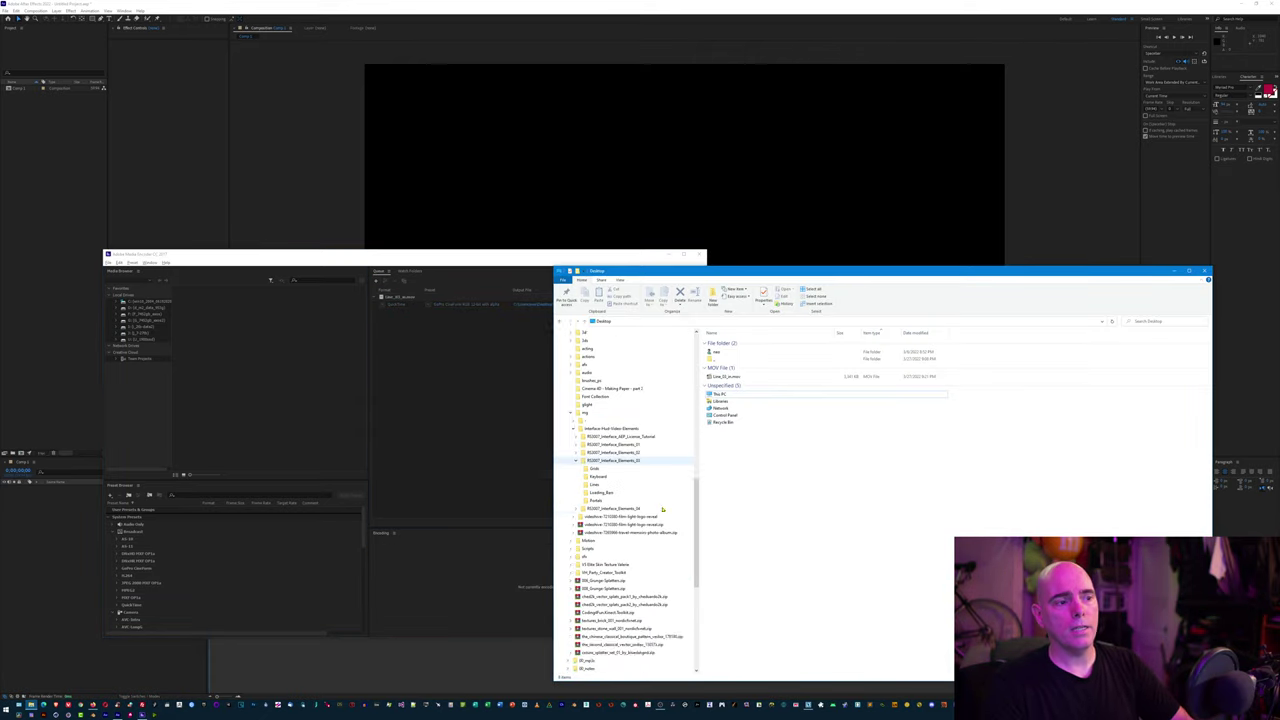
scroll(598, 540, up, 8)
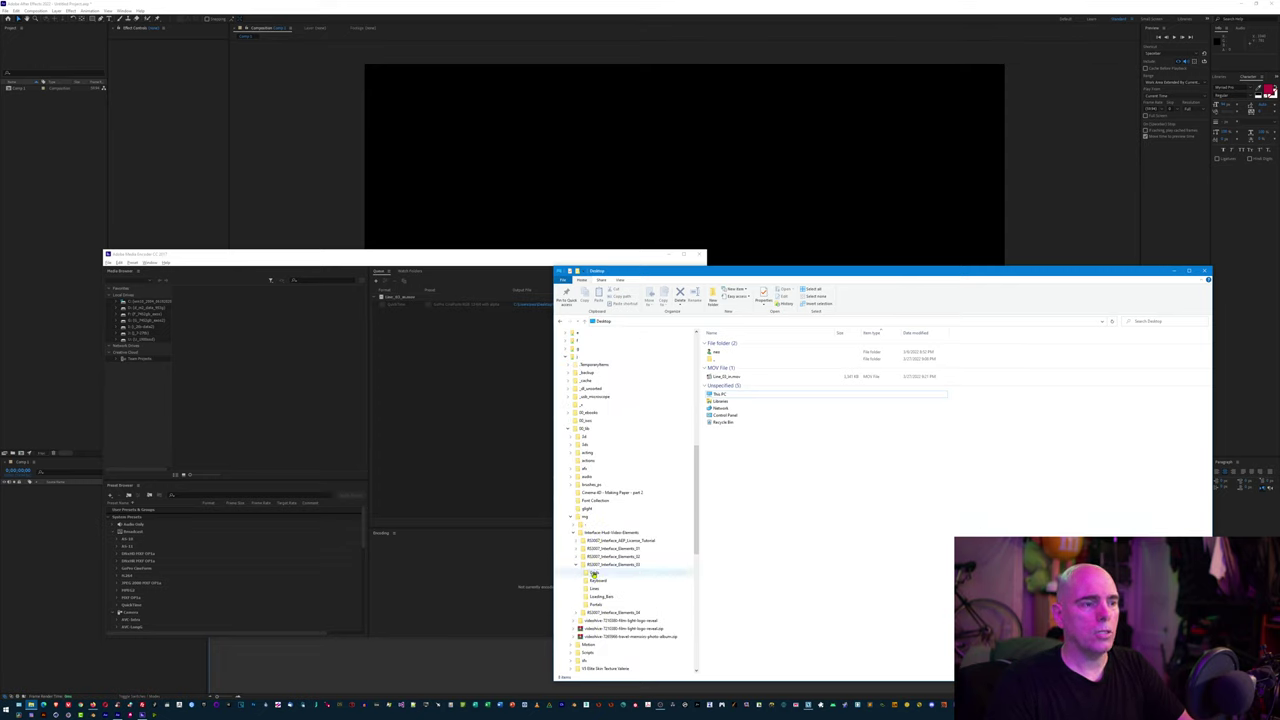
click(595, 588)
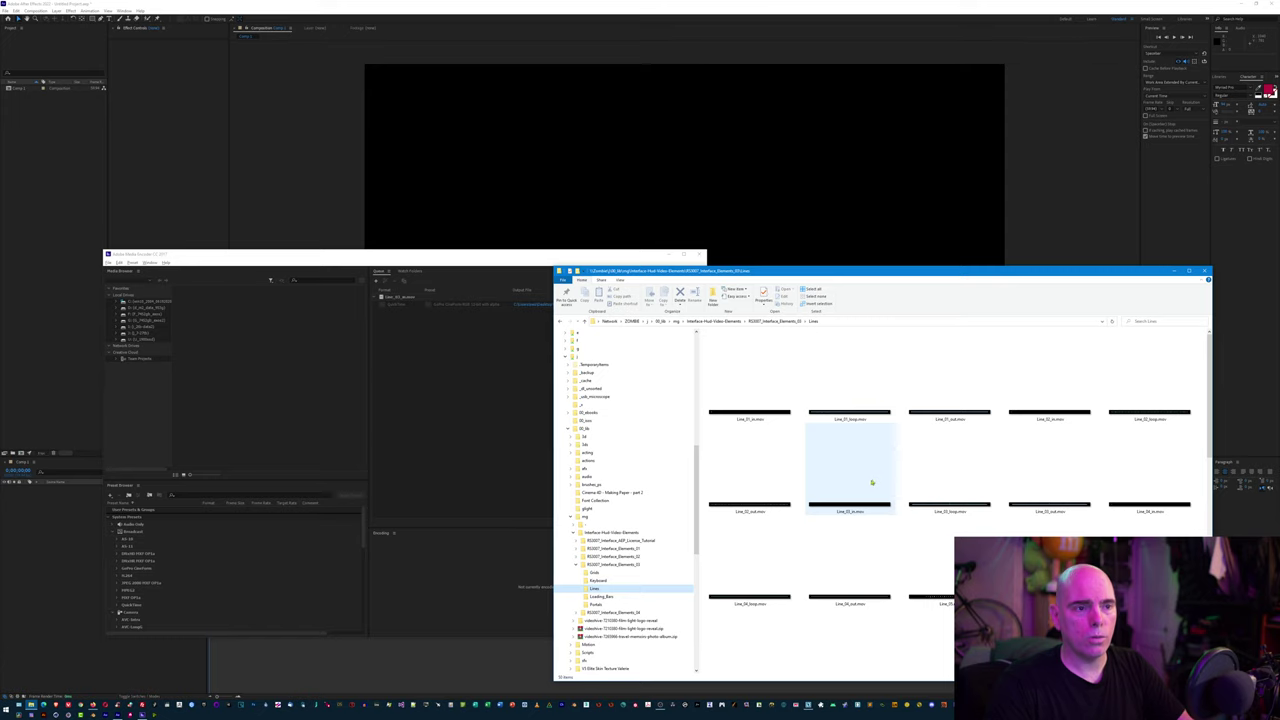
drag(871, 483, 480, 160)
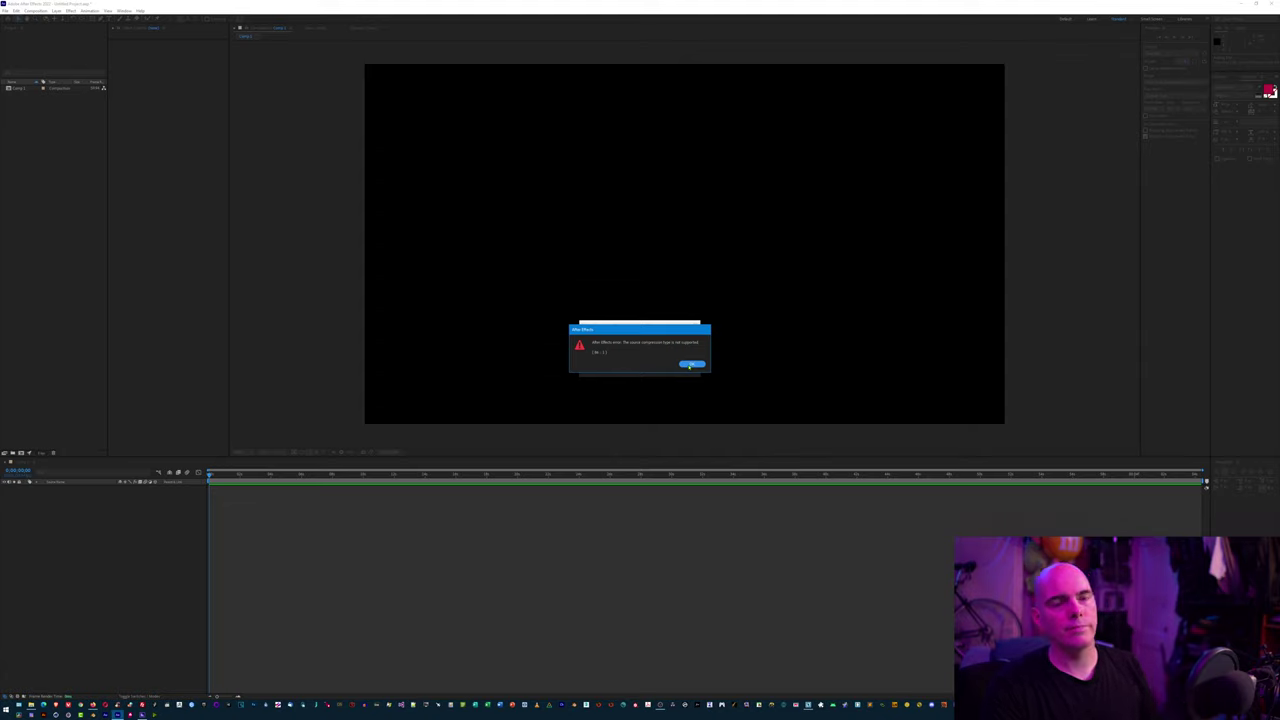
click(689, 366)
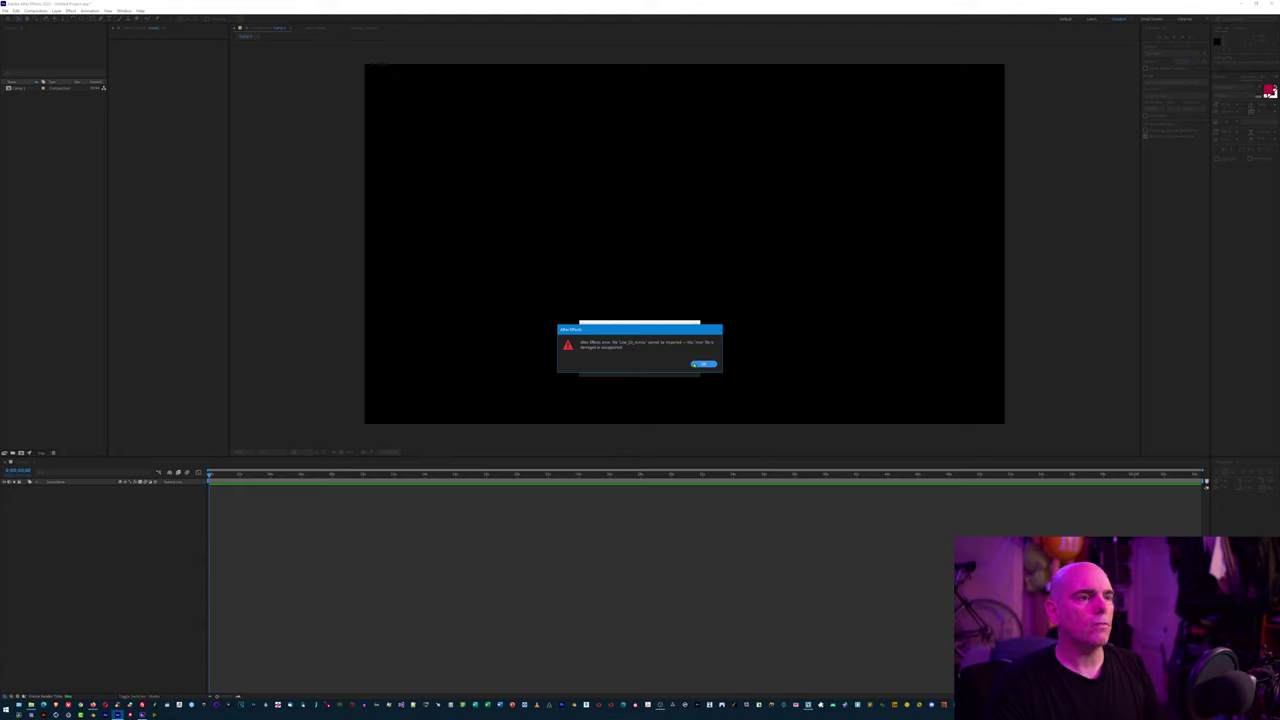
click(695, 364)
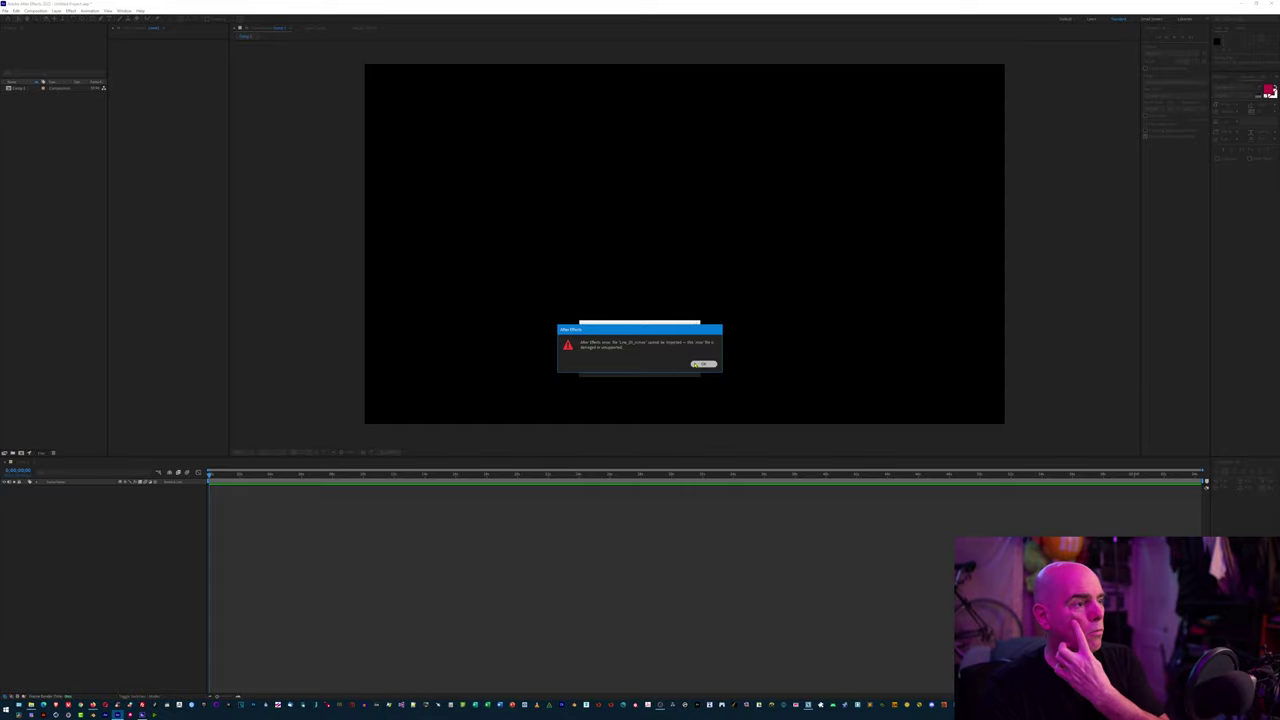
click(695, 364)
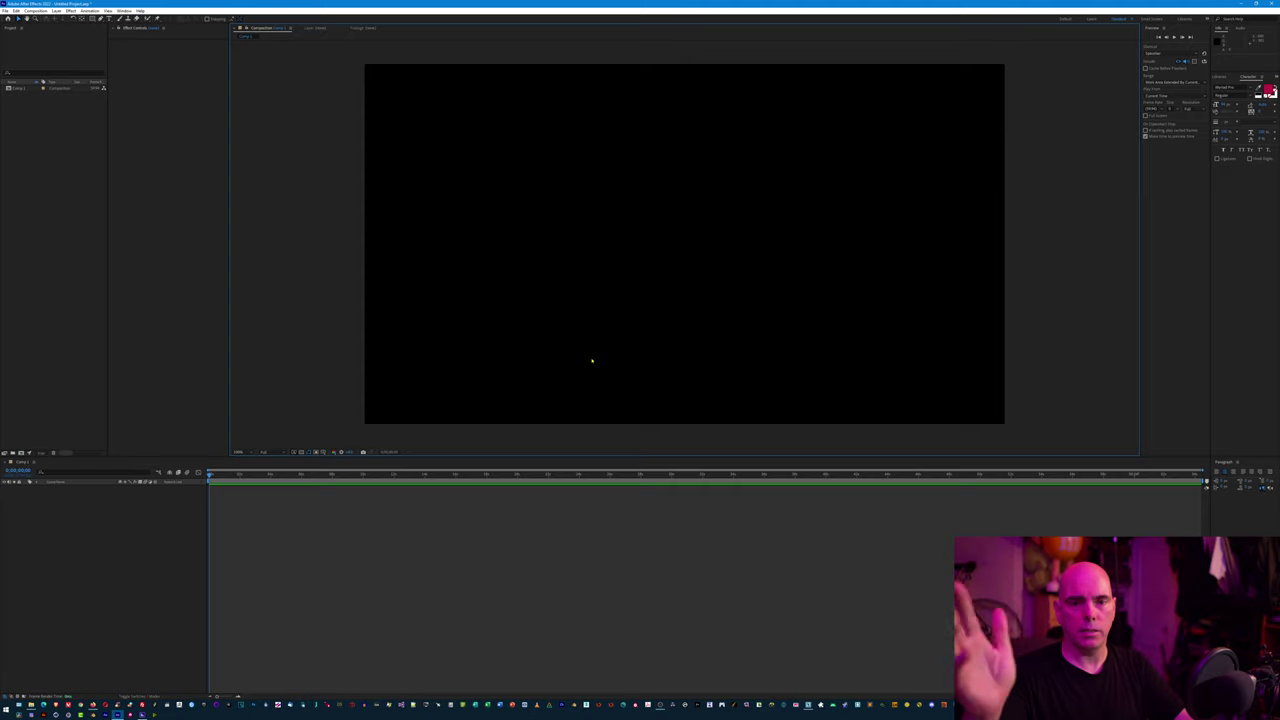
Step: Import the converted Line_03_in.mov from the Desktop into the After Effects composition as a layer
key(alt+Tab)
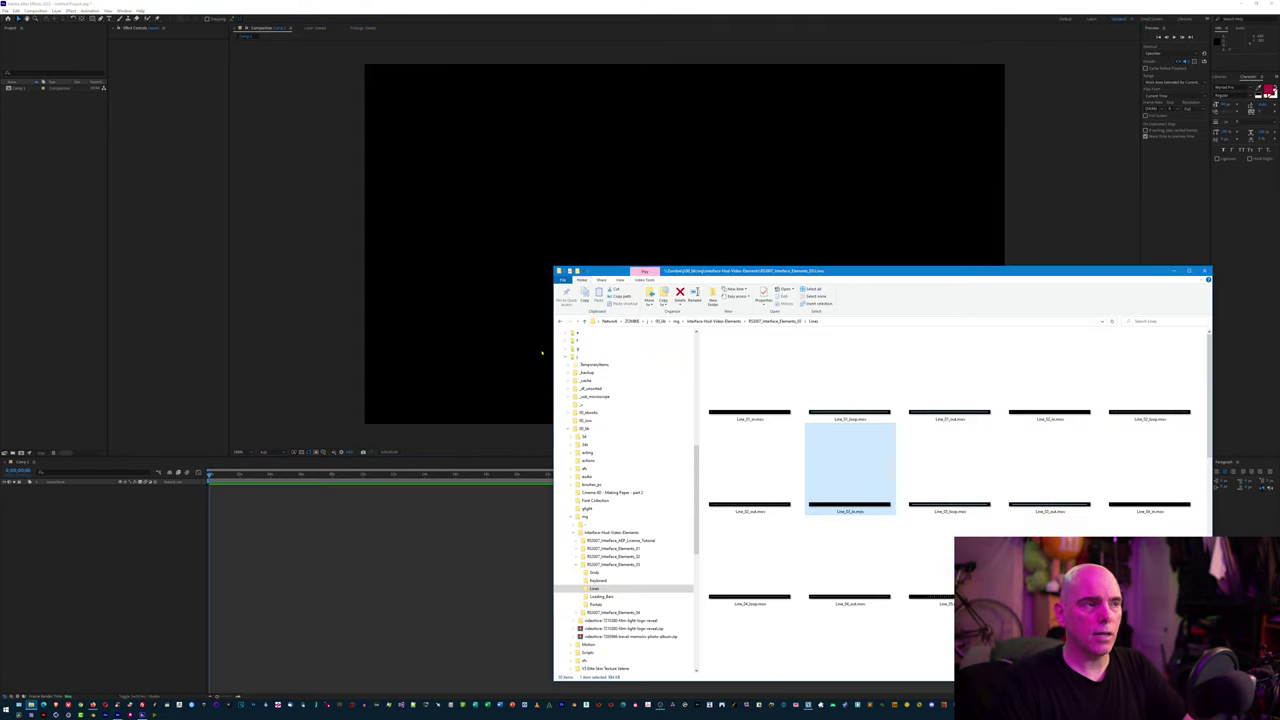
scroll(642, 377, up, 10)
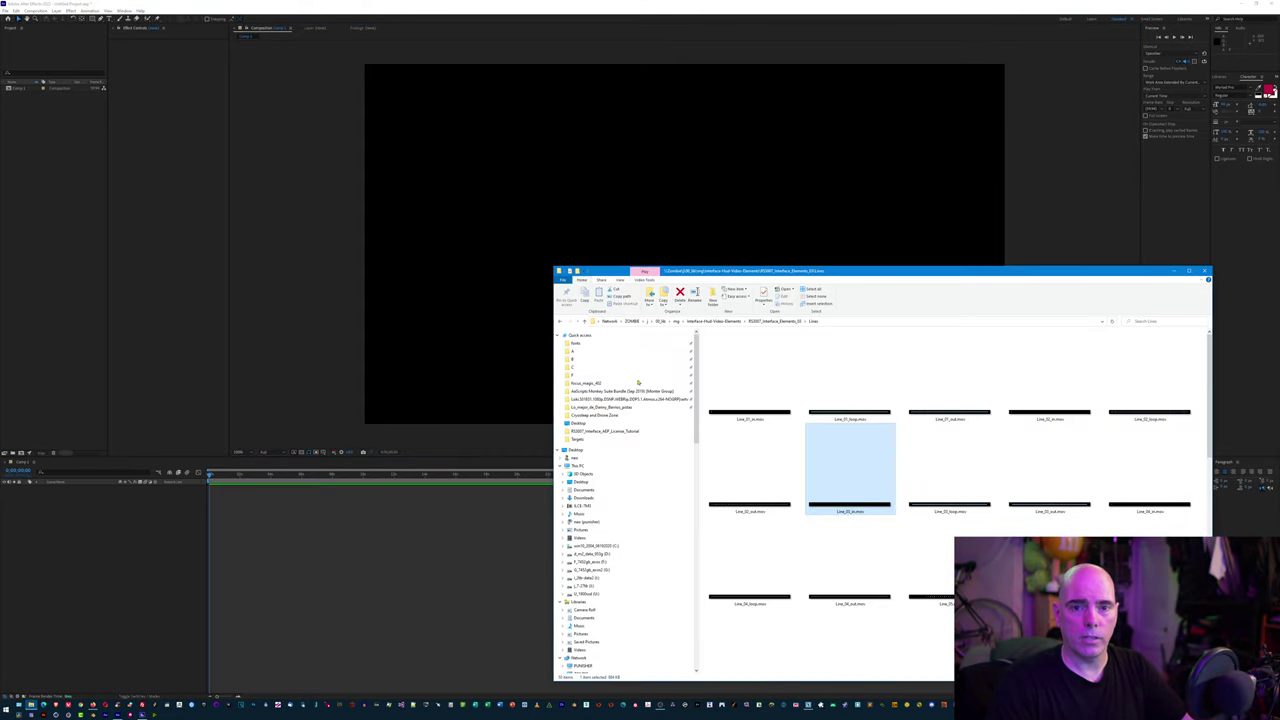
click(576, 449)
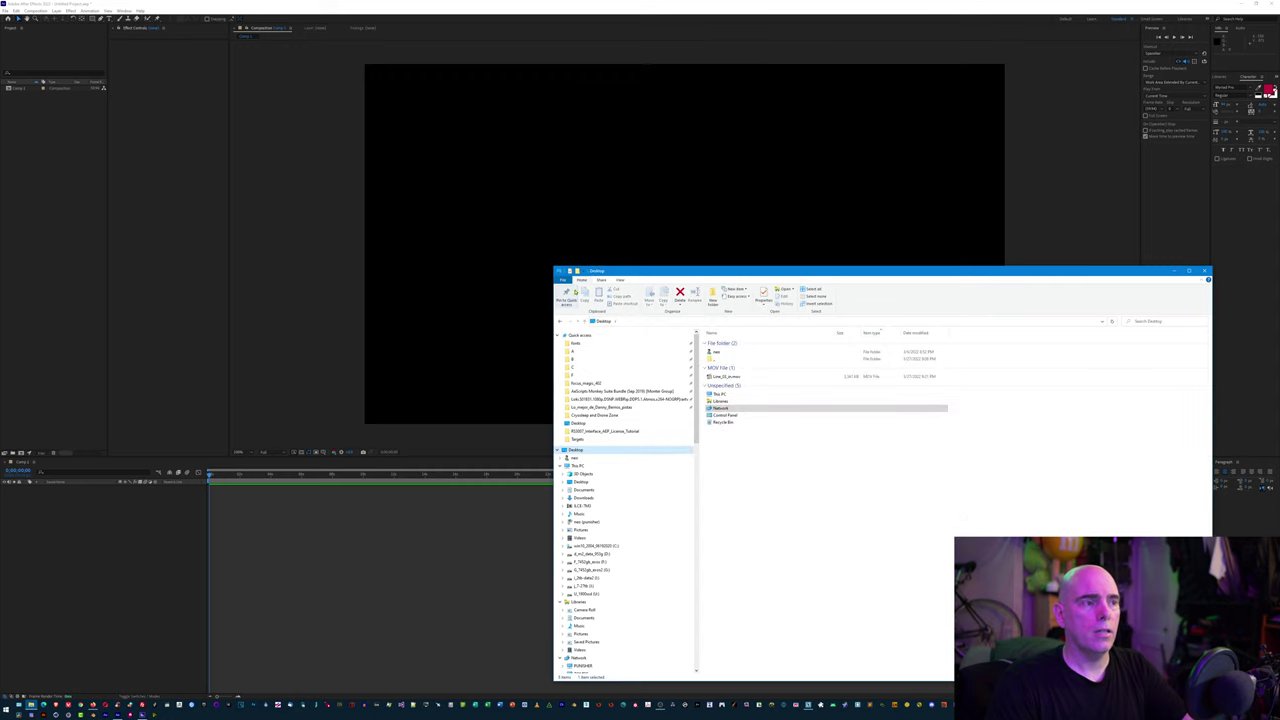
key(alt+Left)
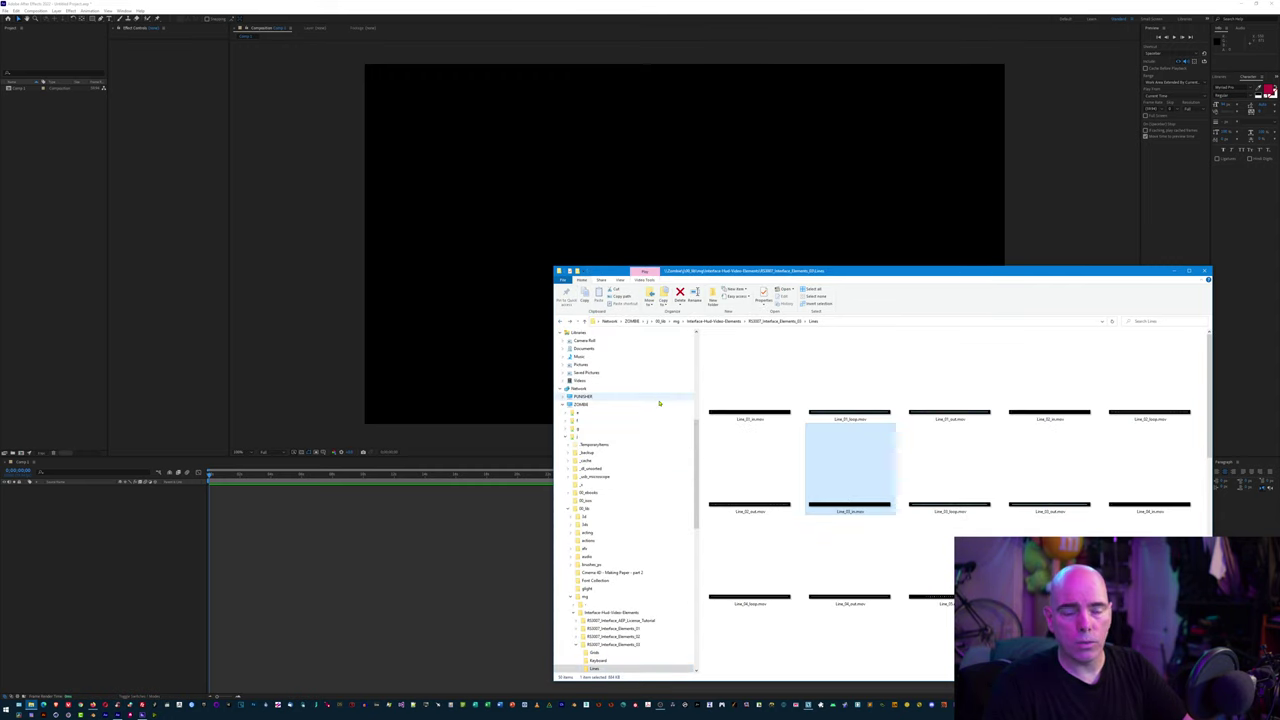
scroll(660, 403, up, 5)
click(588, 359)
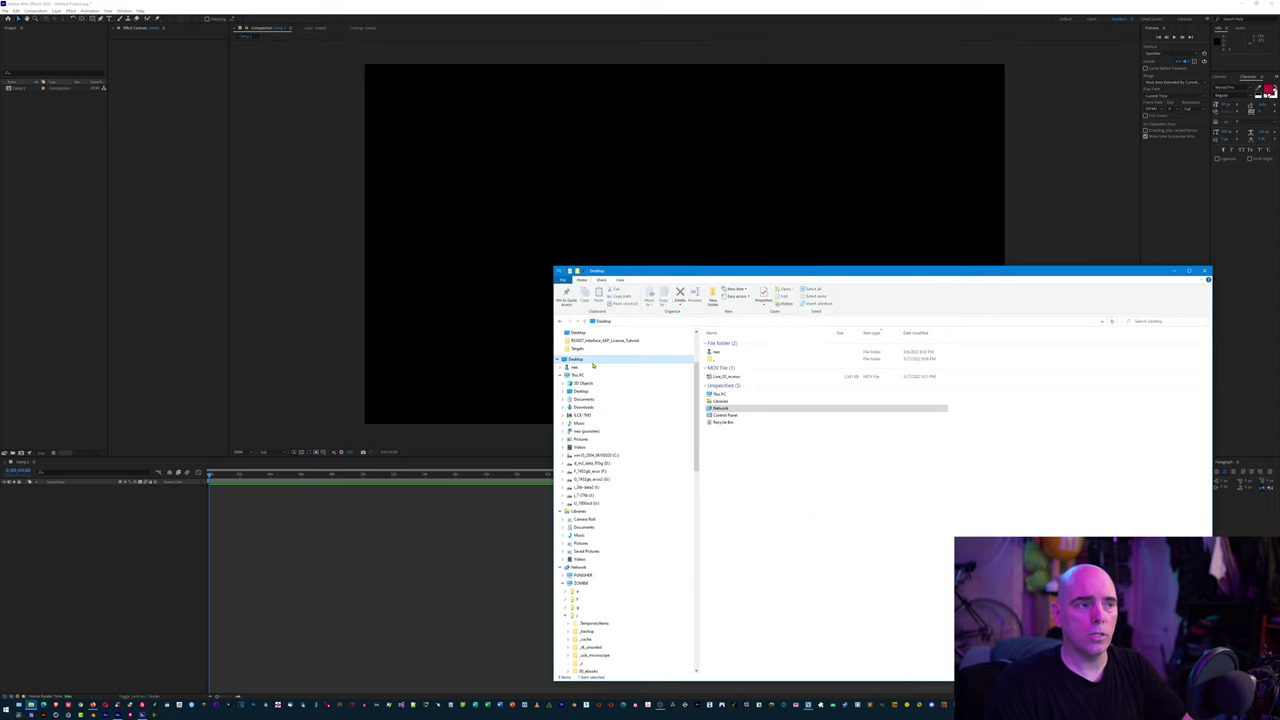
click(747, 377)
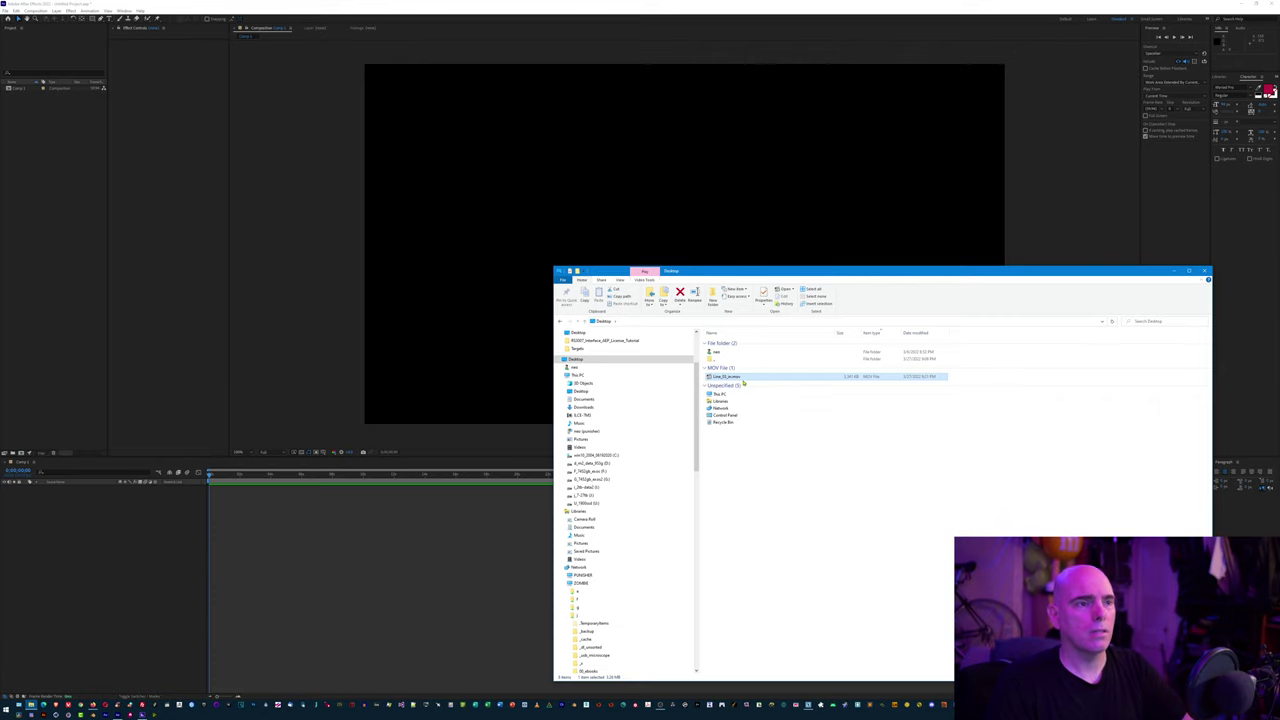
drag(741, 380, 474, 226)
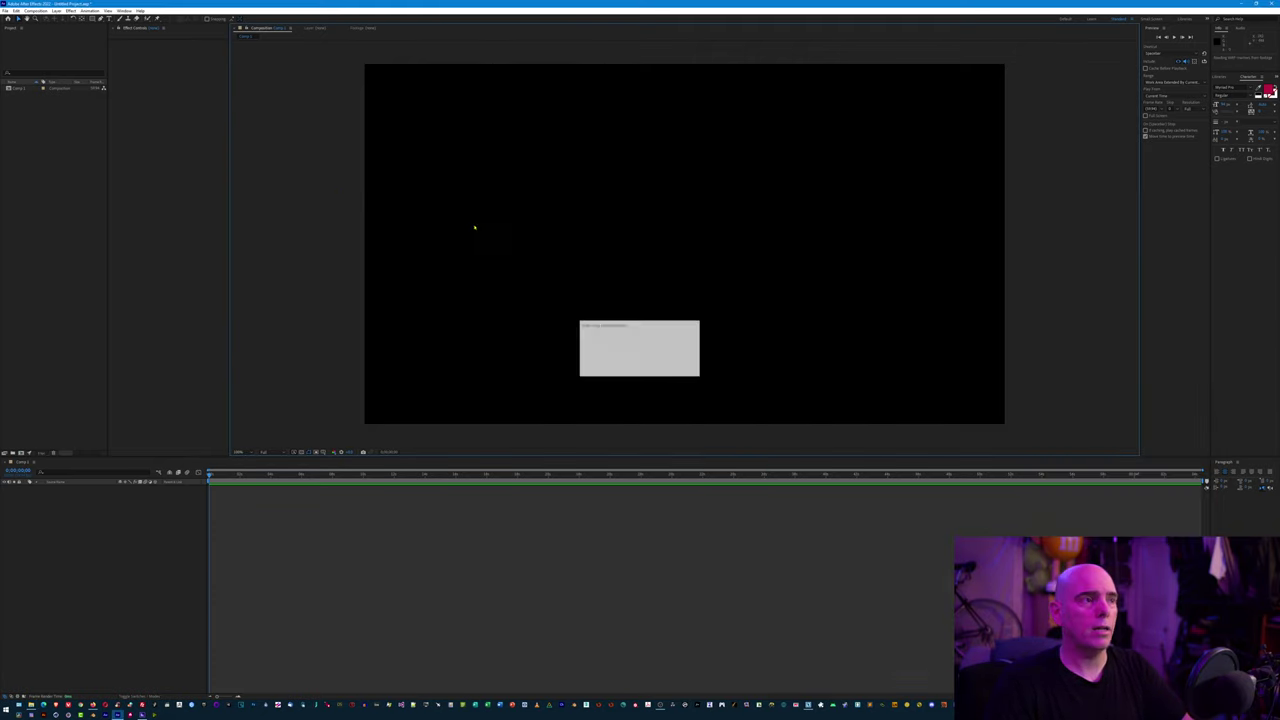
key(equal)
key(equal)
key(minus)
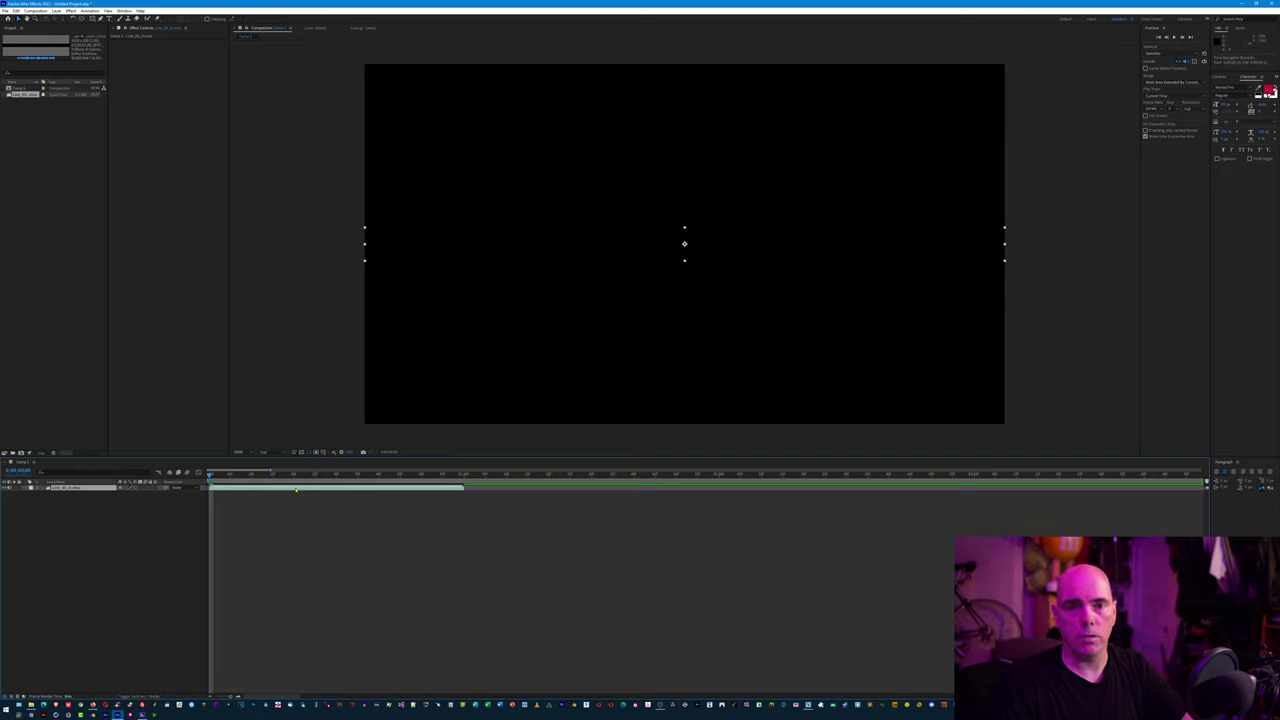
Step: Duplicate the Line_03_in.mov layer, offset the copy forward in time, move it just below the original line, and preview the animation
key(space)
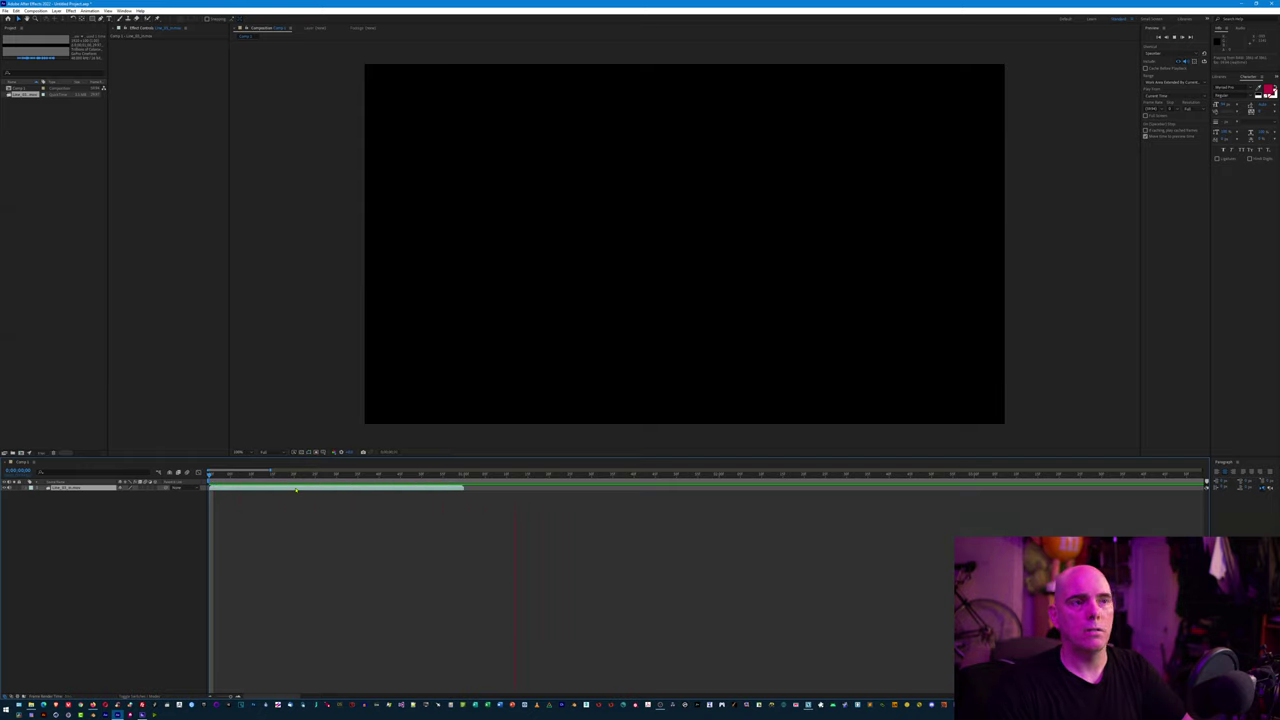
key(space)
key(ctrl+d)
drag(288, 489, 358, 490)
click(354, 473)
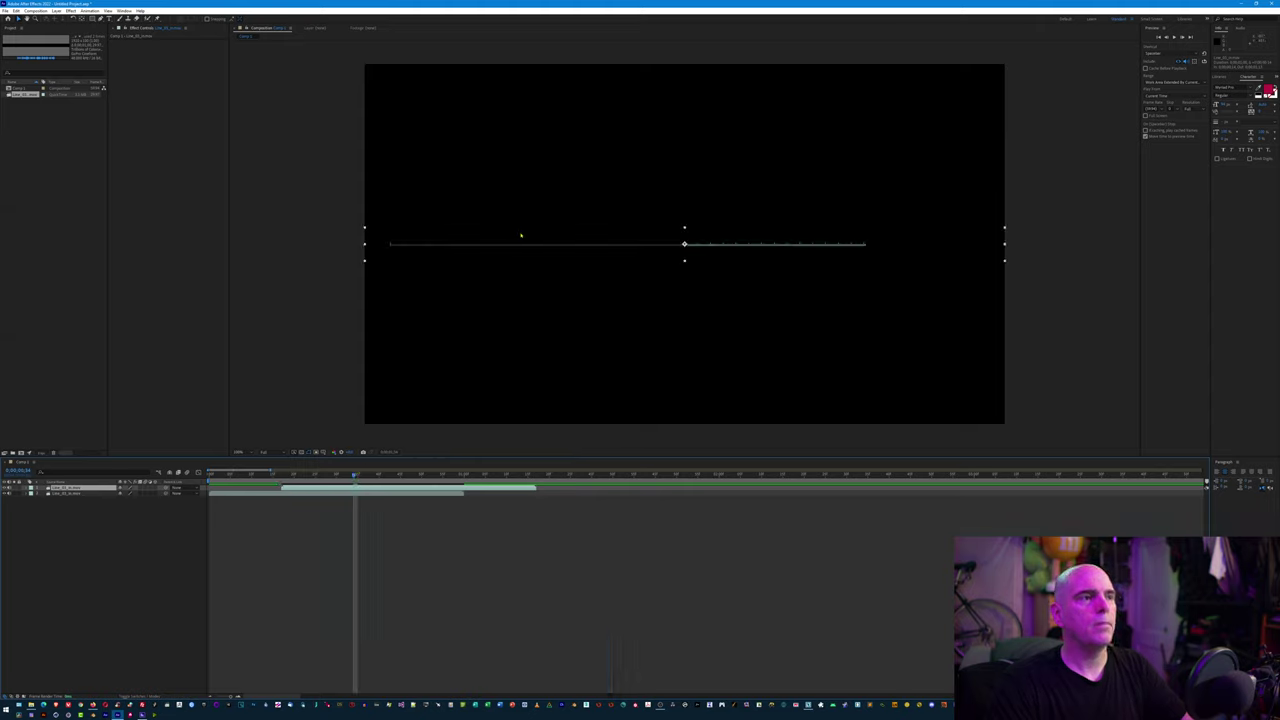
click(521, 268)
click(362, 489)
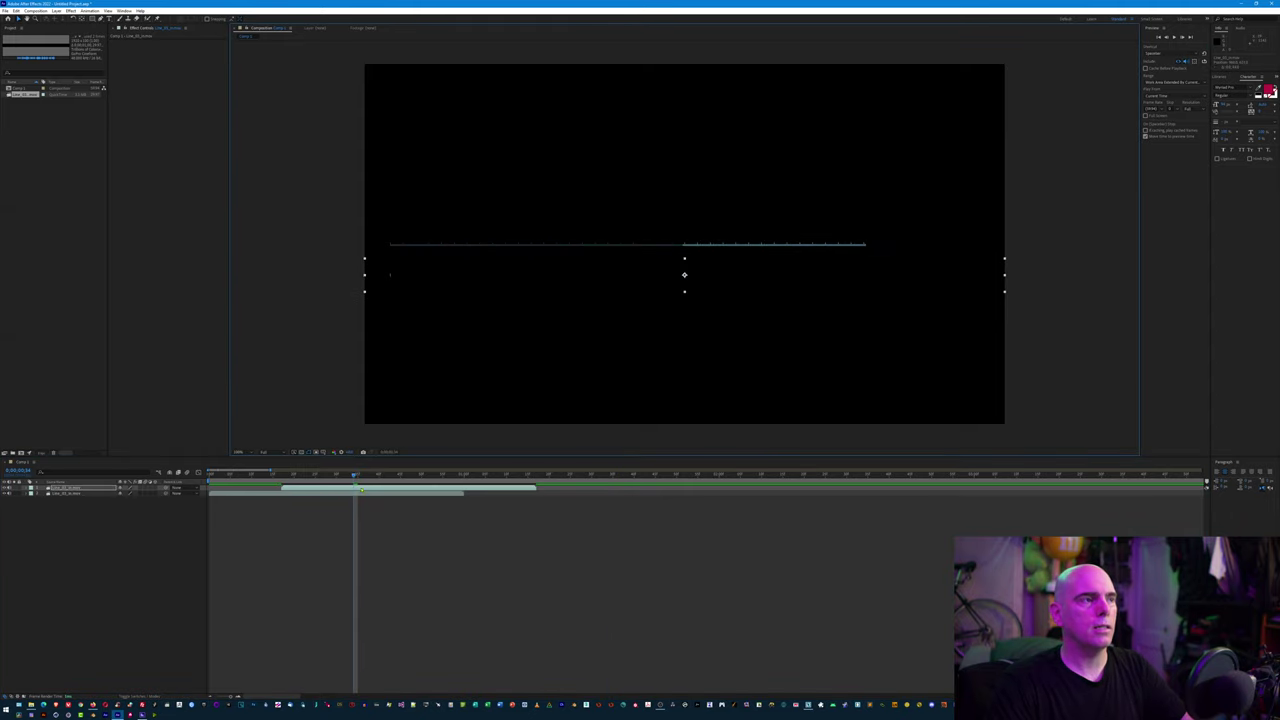
key(space)
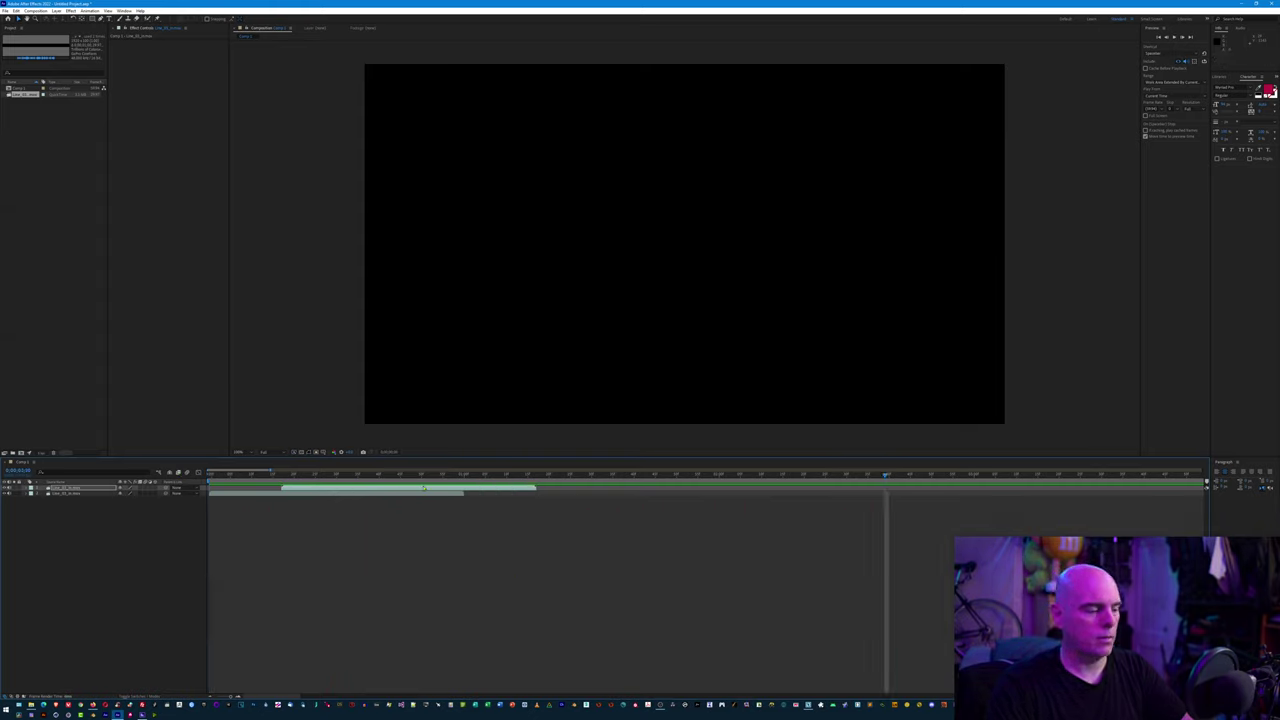
Step: Create a third line layer from the offset copy, starting further along the timeline and placed below the second line, and preview it
key(ctrl+d)
drag(389, 489, 462, 493)
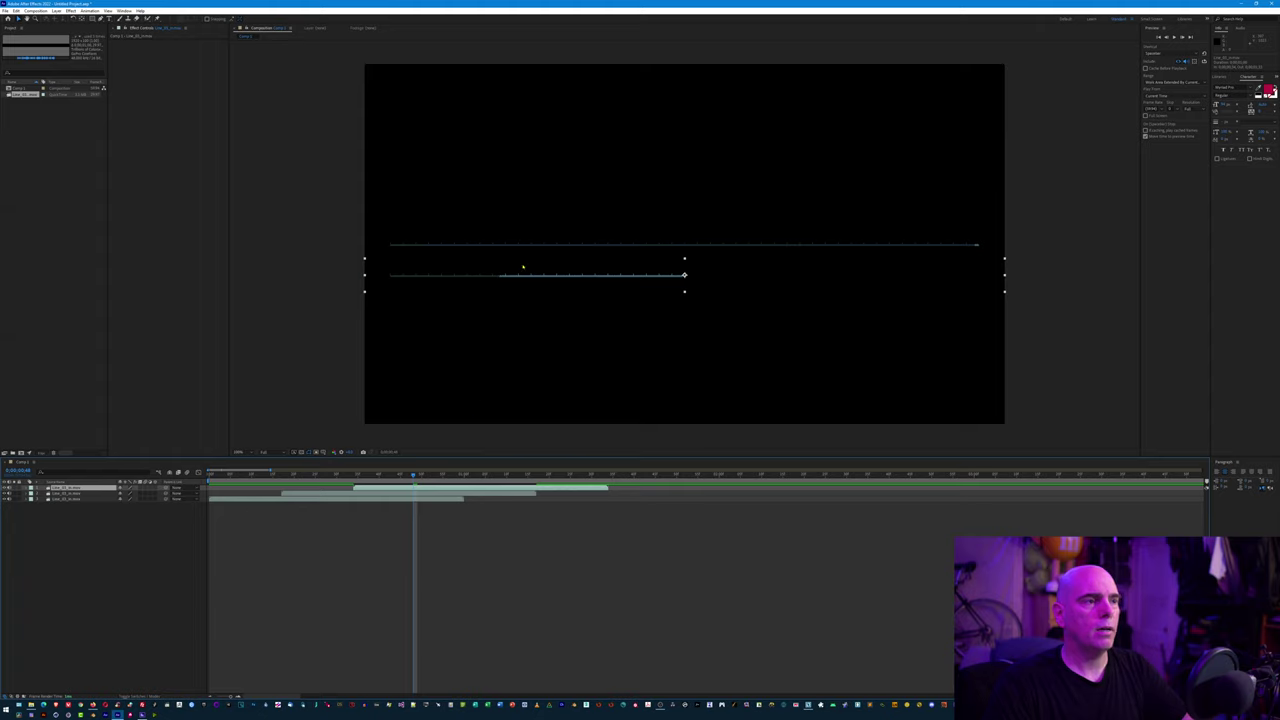
drag(684, 275, 684, 309)
click(160, 453)
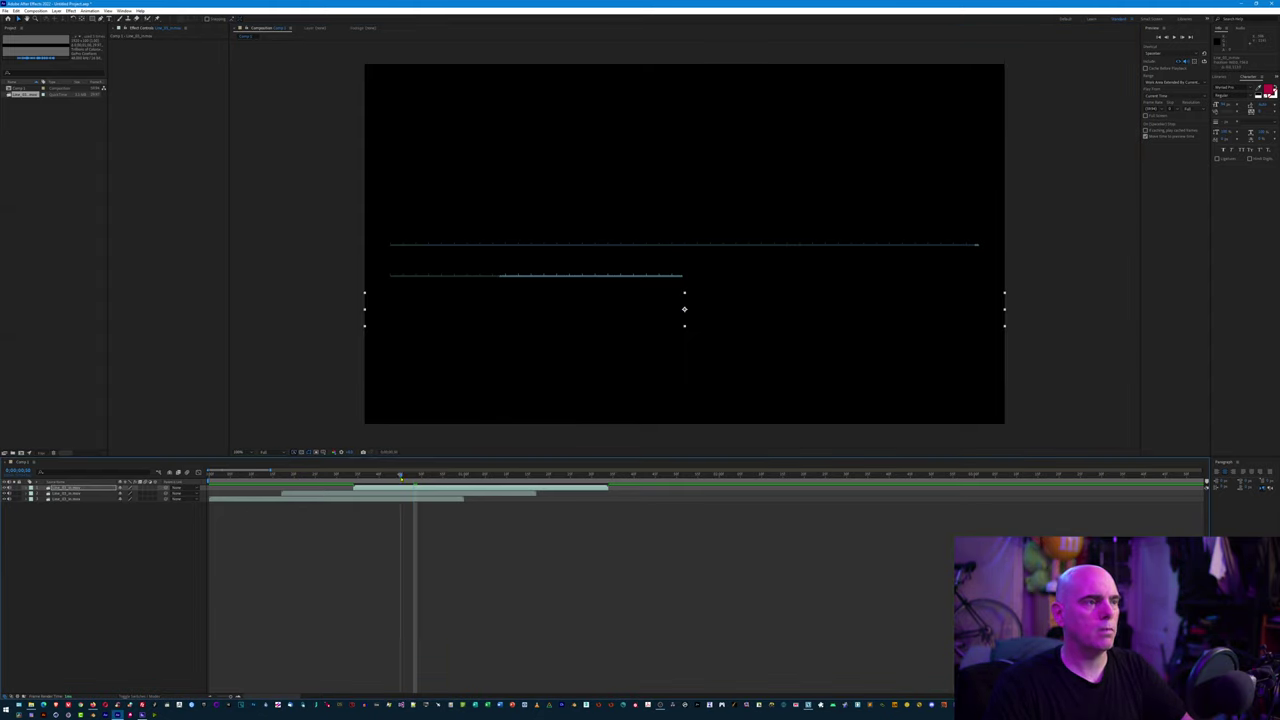
key(space)
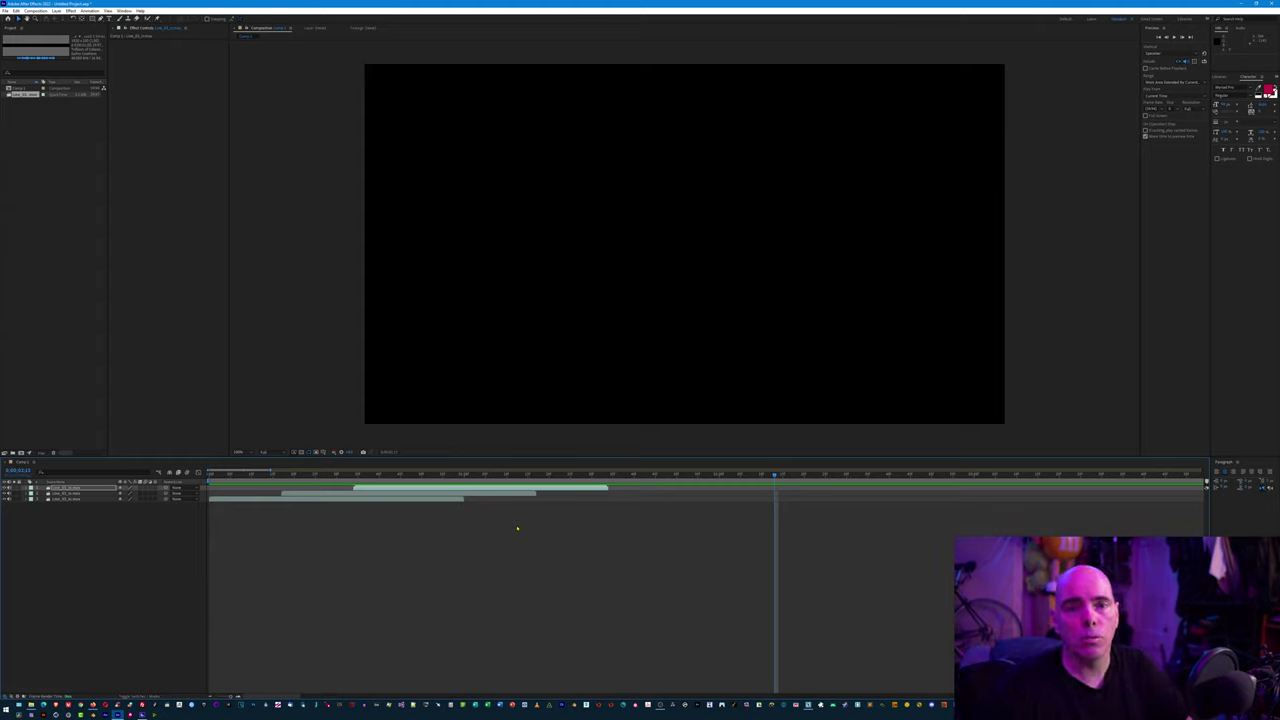
key(alt+Tab)
key(alt+Tab)
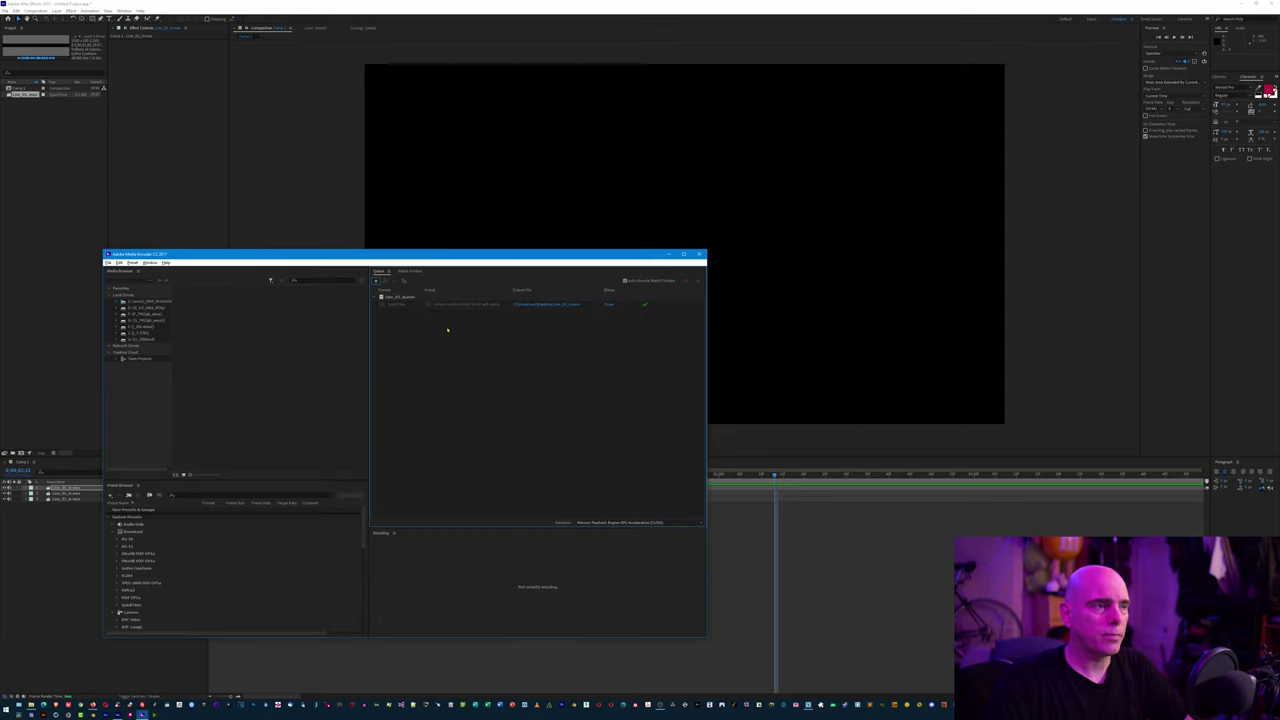
key(alt+Tab)
key(alt+Tab)
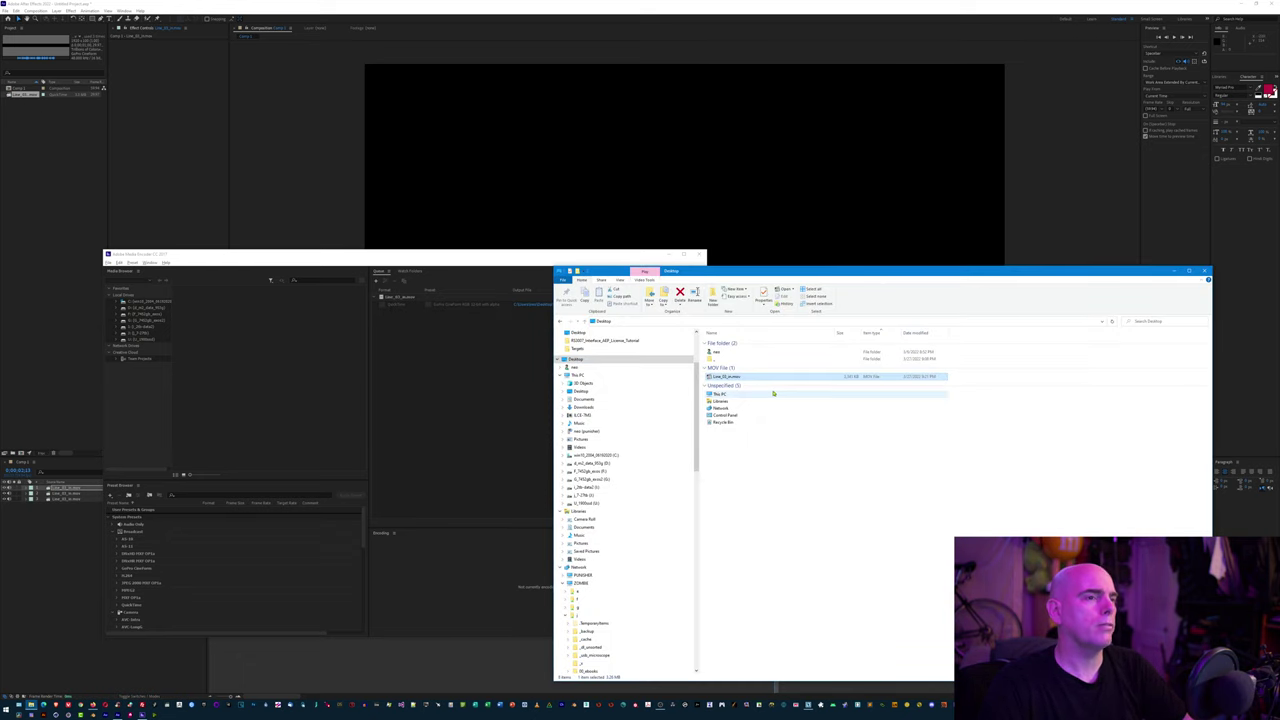
click(499, 269)
click(855, 408)
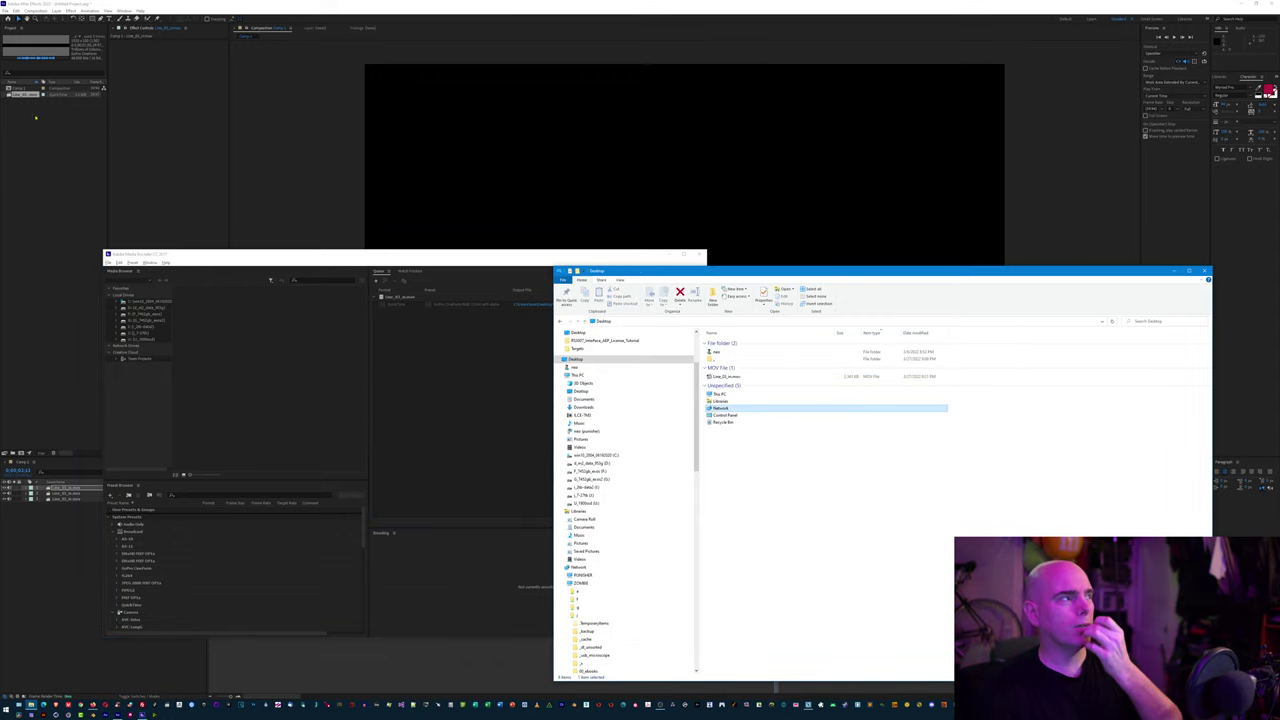
click(35, 117)
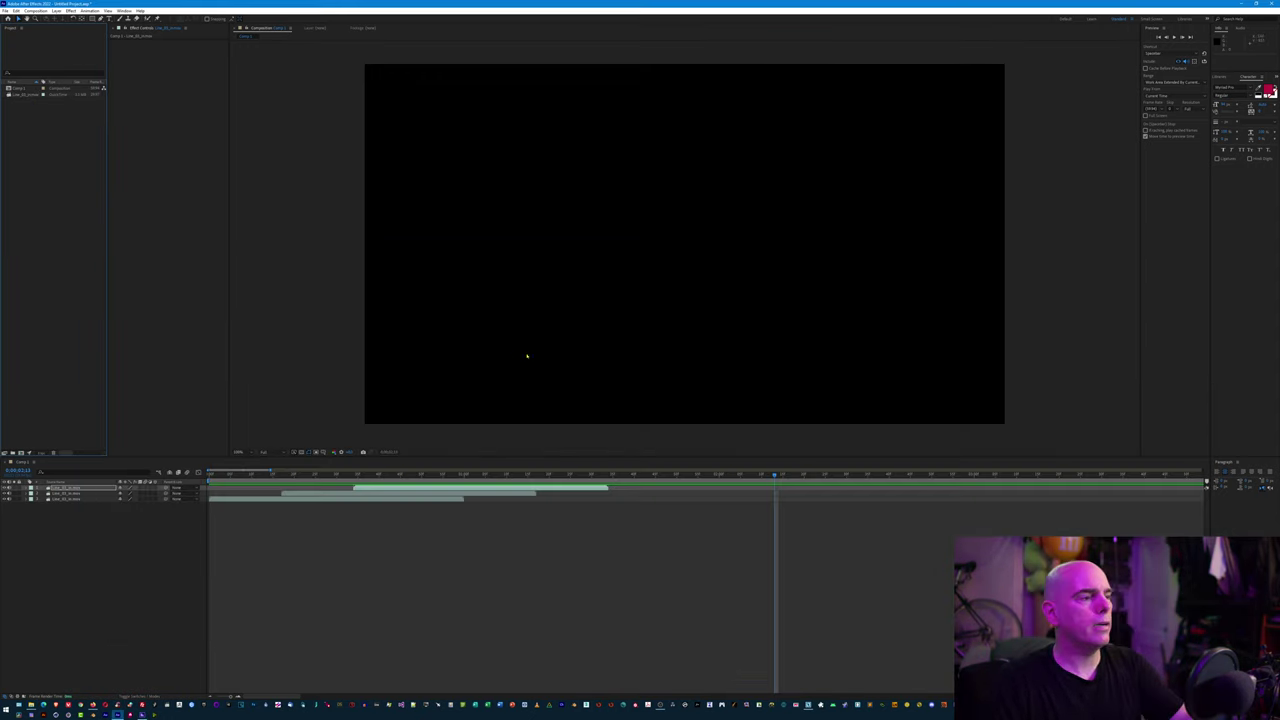
Step: Add the original Line_03_in.mov from the network Lines folder to the Adobe Media Encoder CC 2017 queue again
key(alt+Tab)
key(alt+Tab)
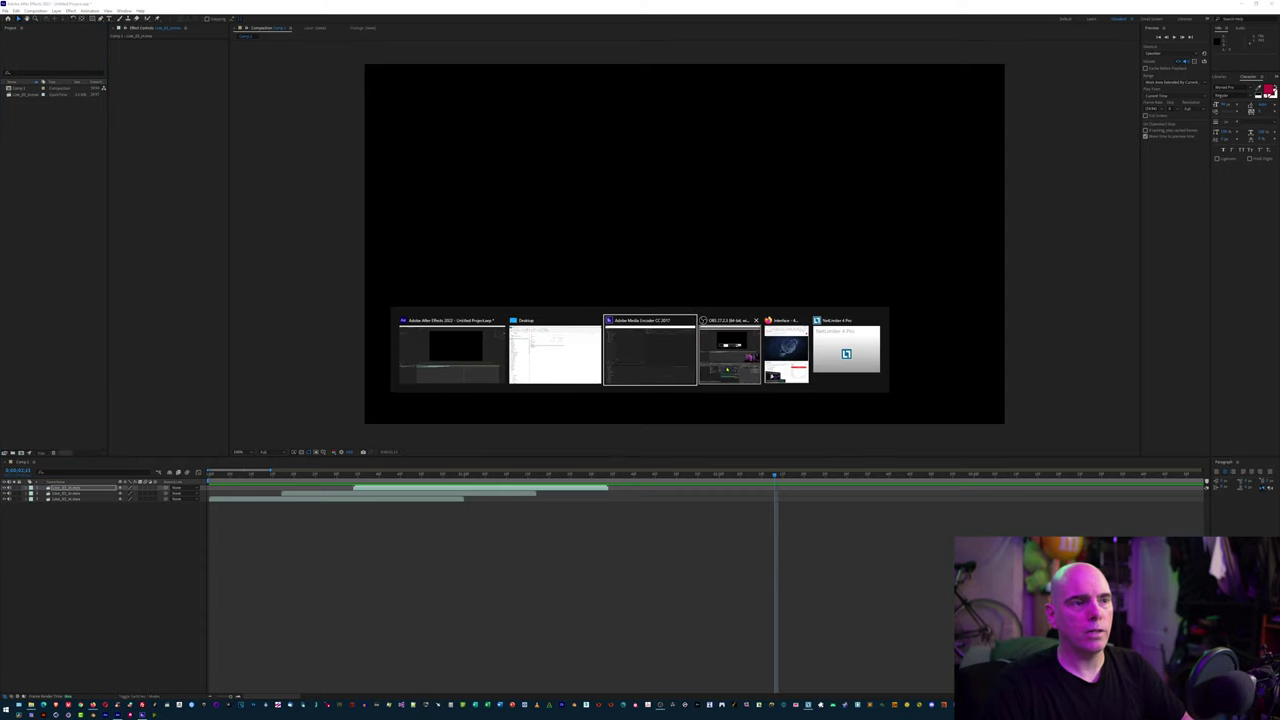
click(662, 356)
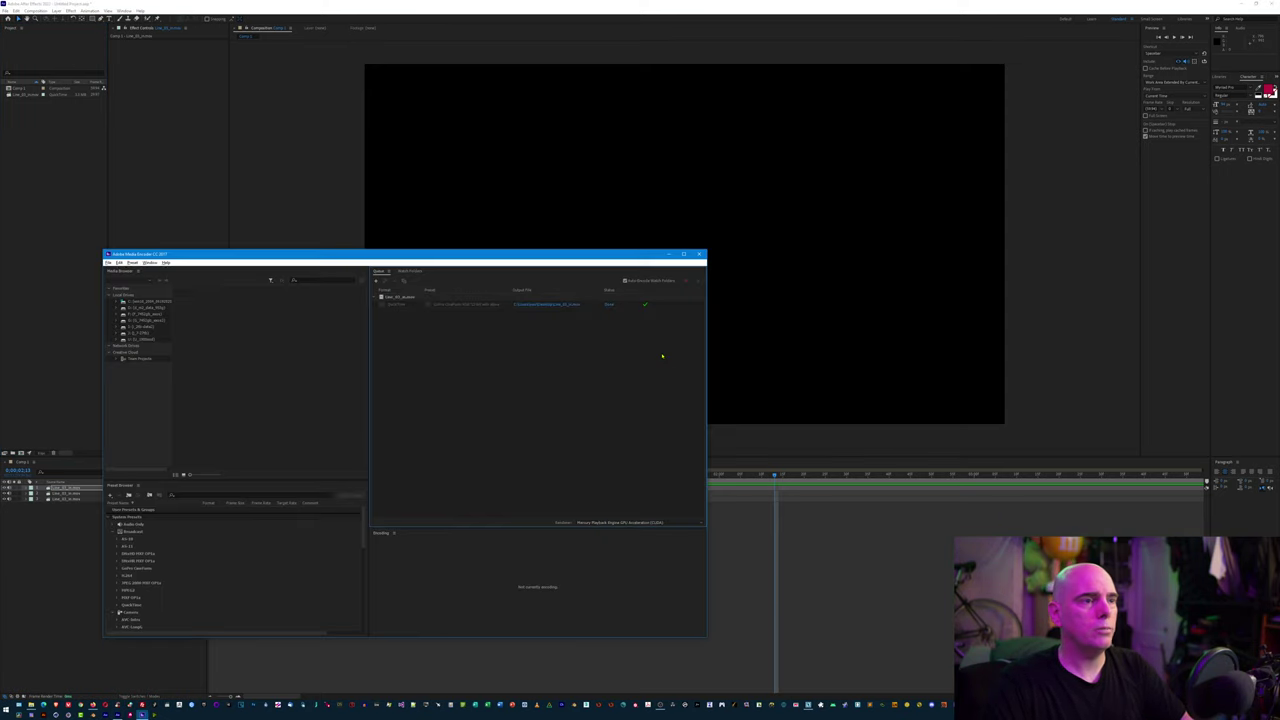
key(alt+Tab)
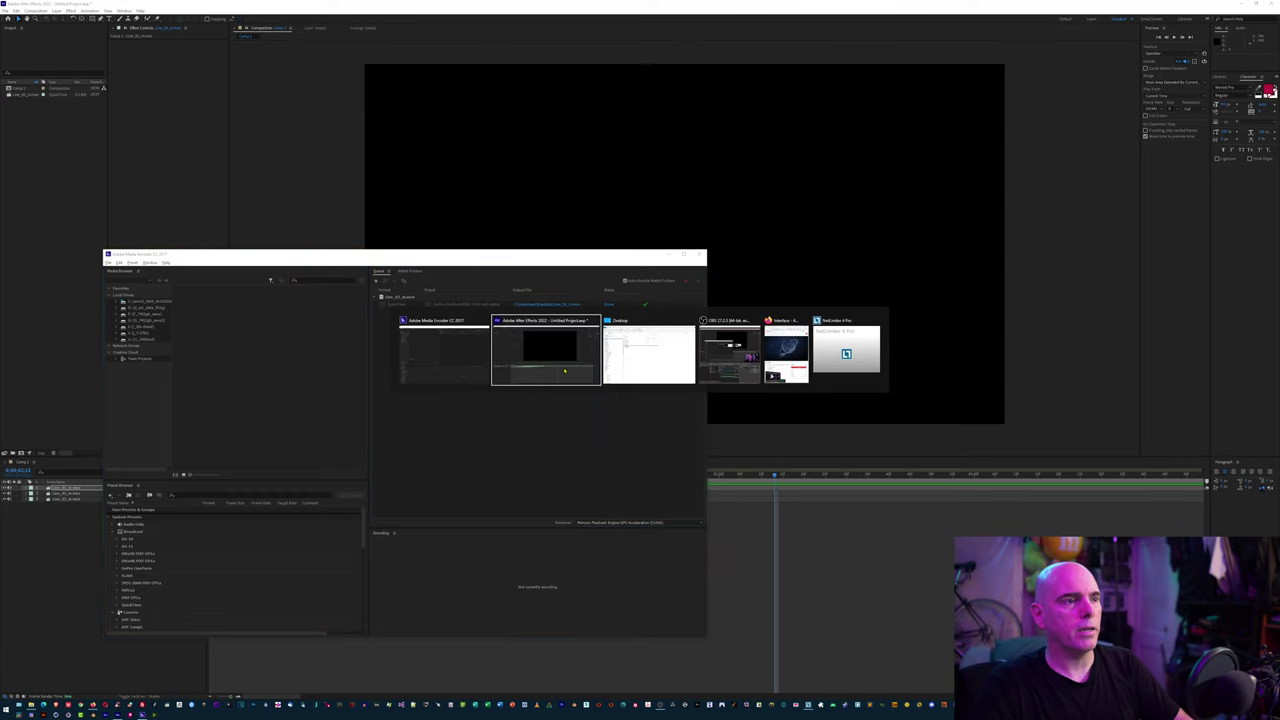
click(615, 380)
key(alt+Left)
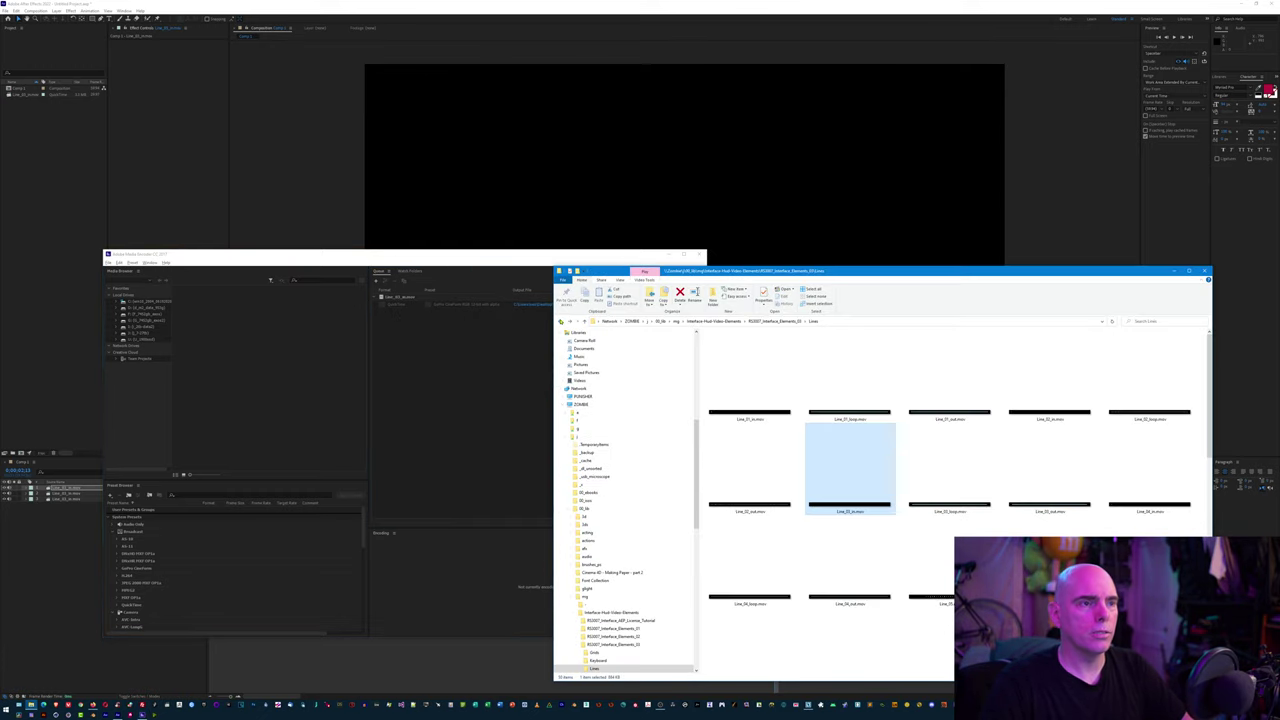
drag(880, 468, 520, 393)
click(466, 349)
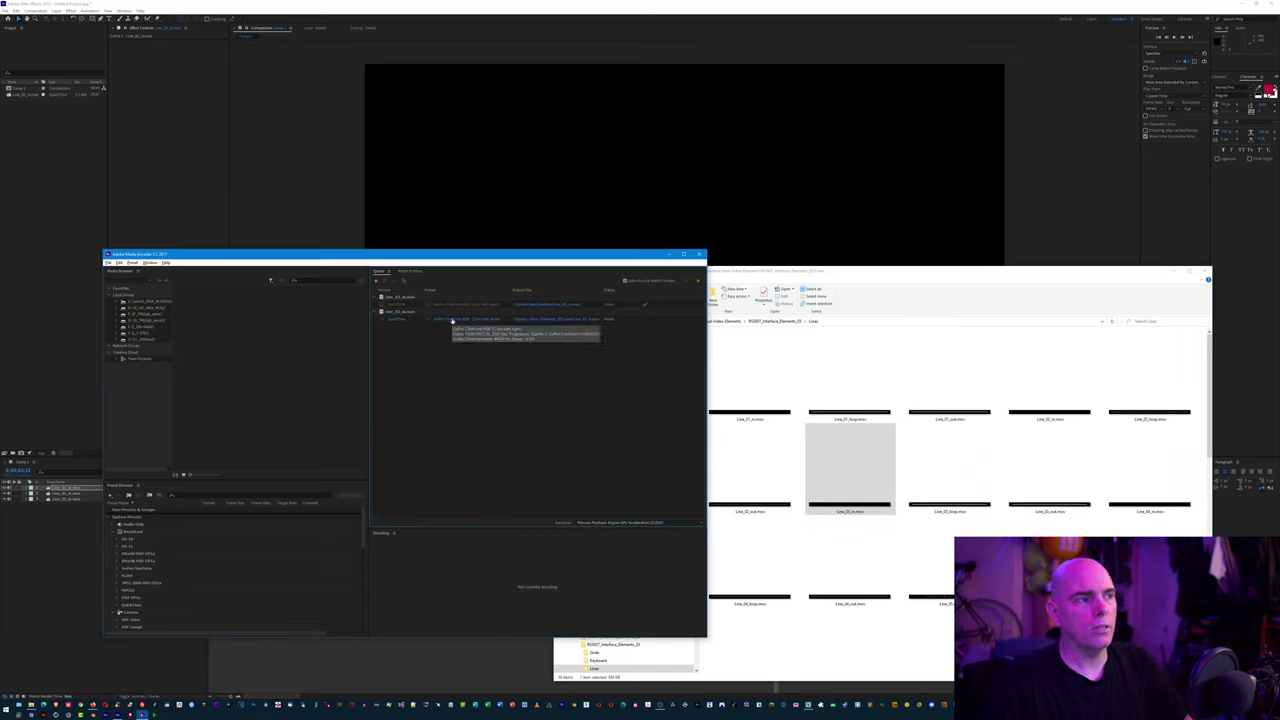
Step: Set the new queue item's export preset to Custom and its video codec to PNG
click(450, 320)
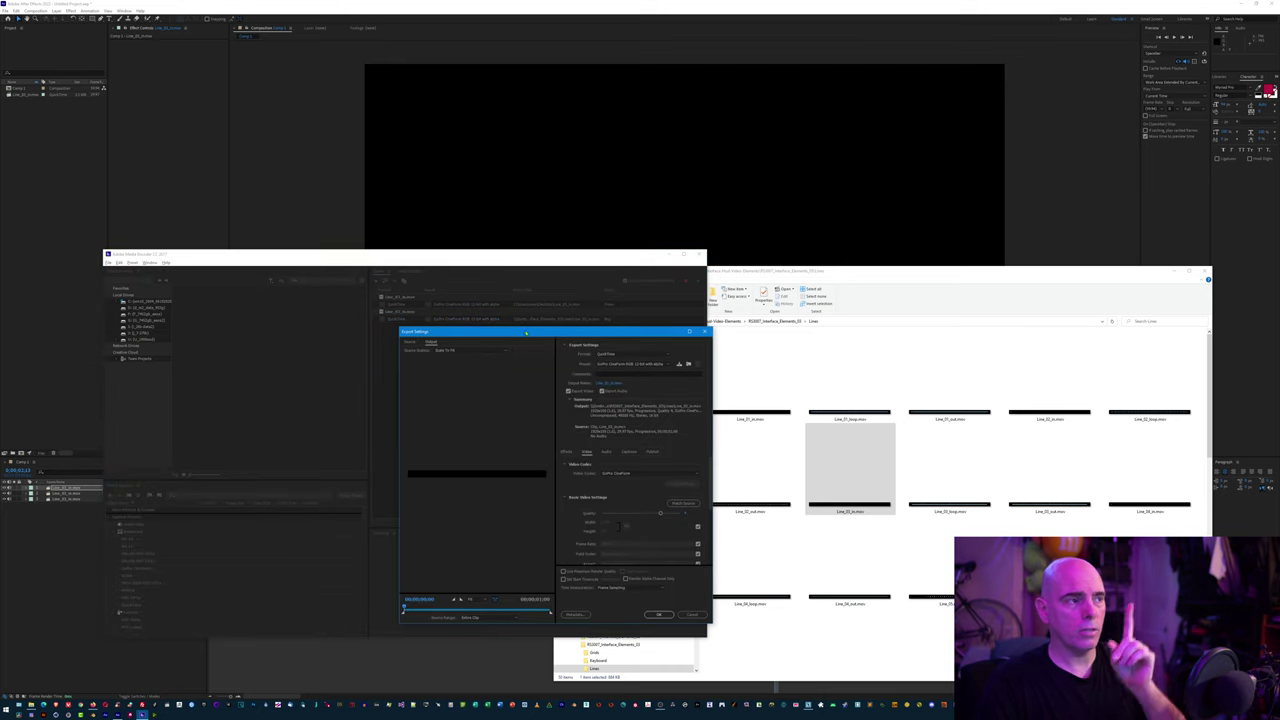
click(667, 364)
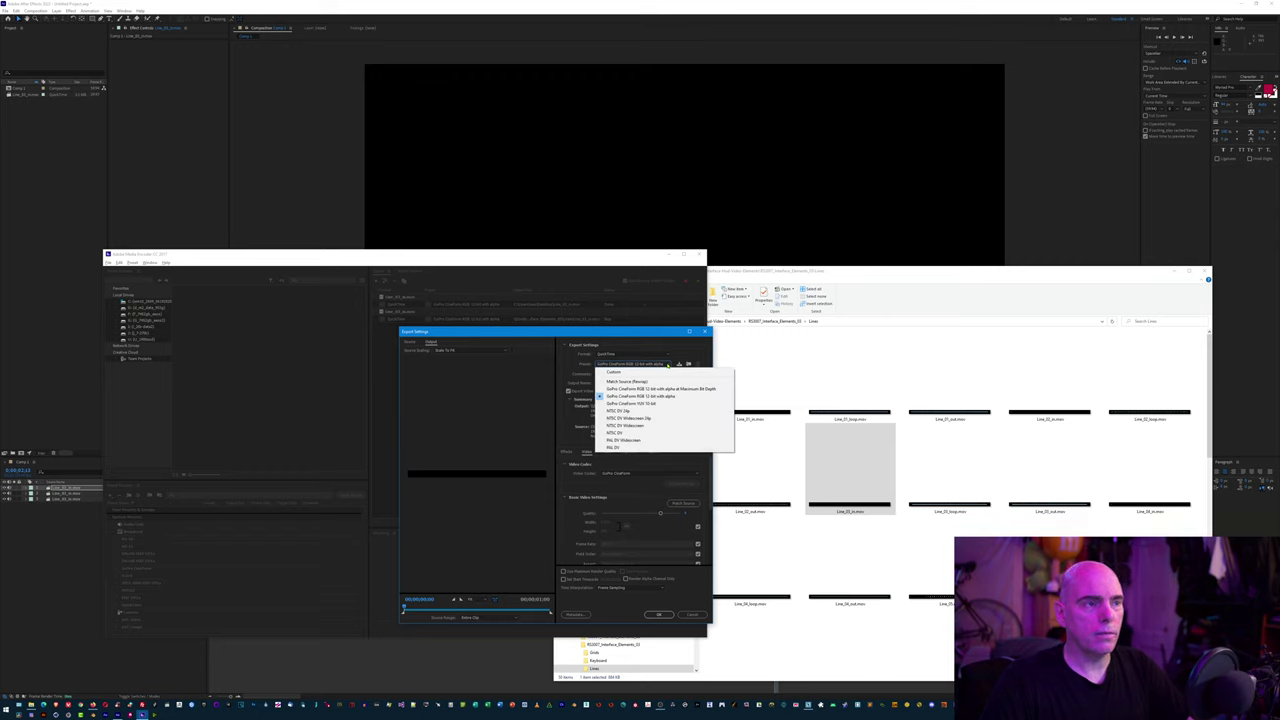
click(655, 372)
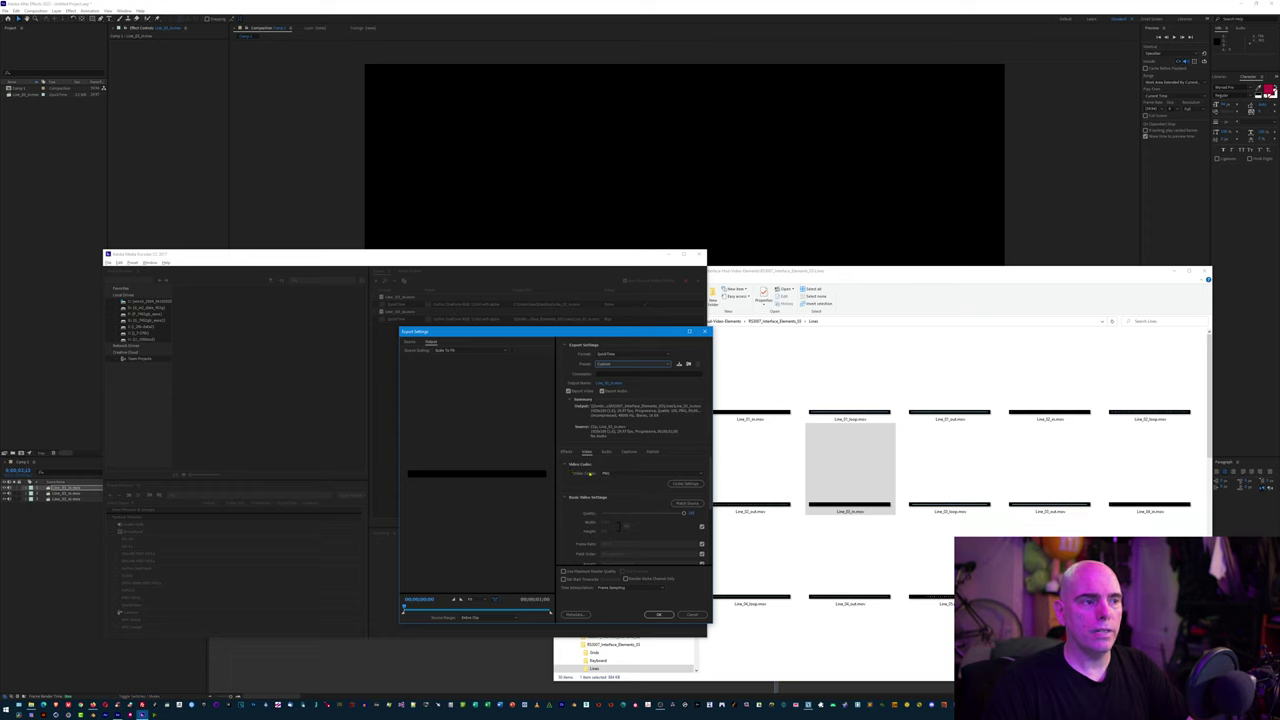
click(616, 474)
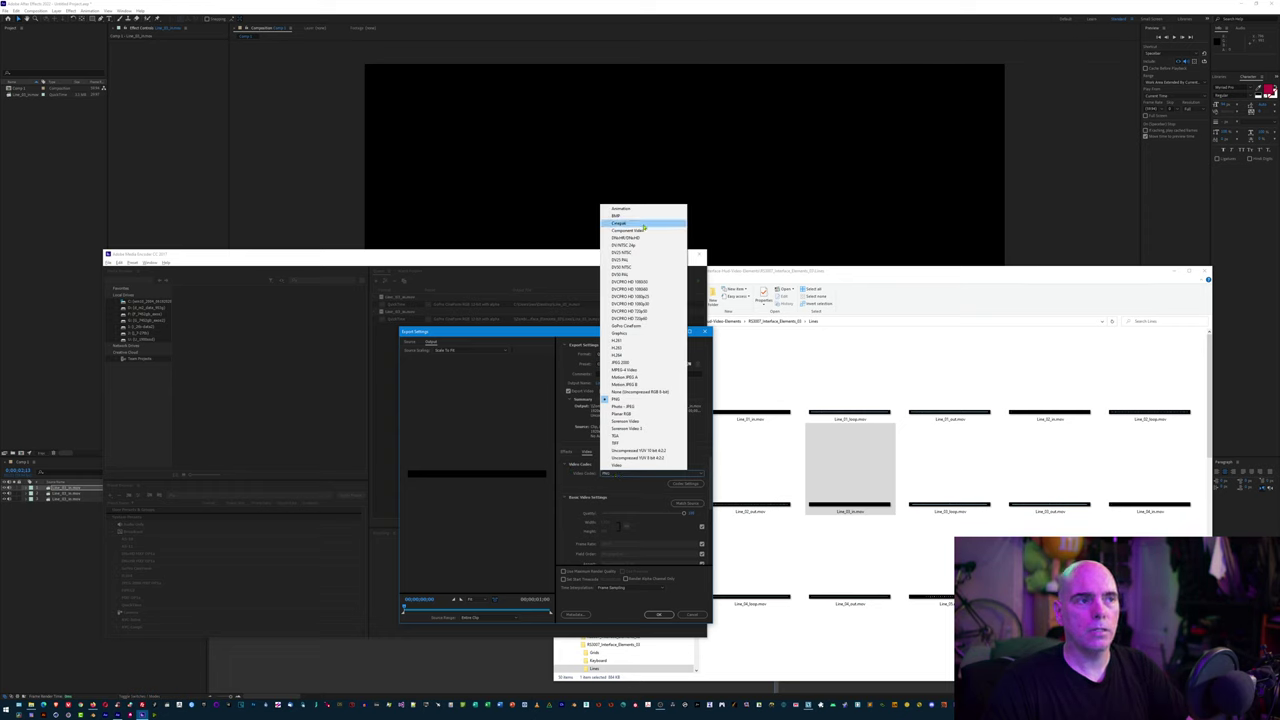
click(637, 403)
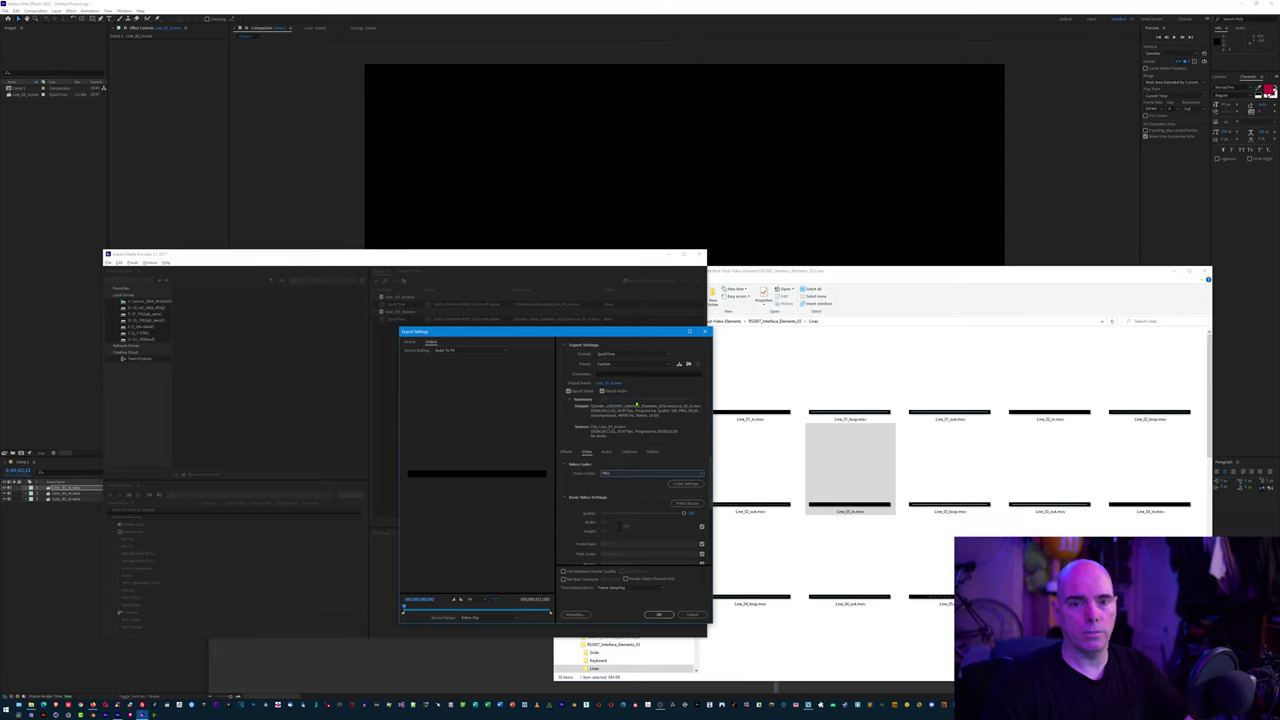
Step: Confirm the Best filter in the PNG codec options, with interlacing off
click(686, 483)
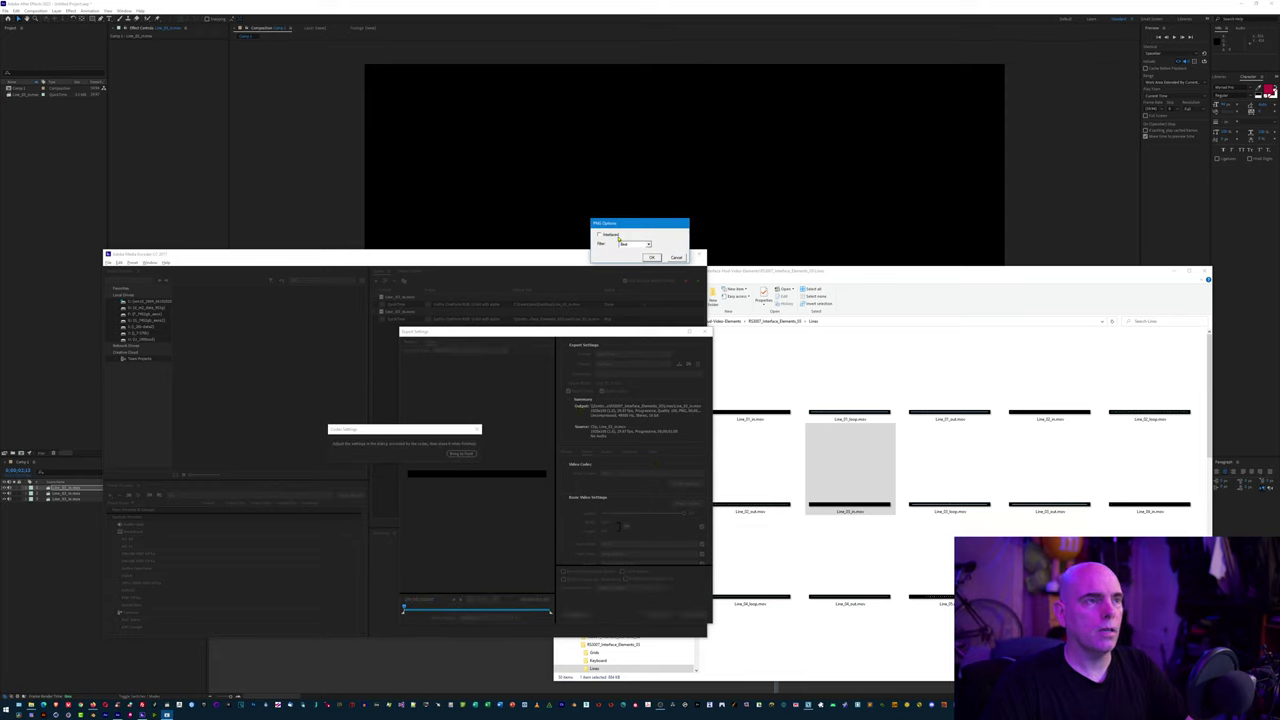
click(637, 245)
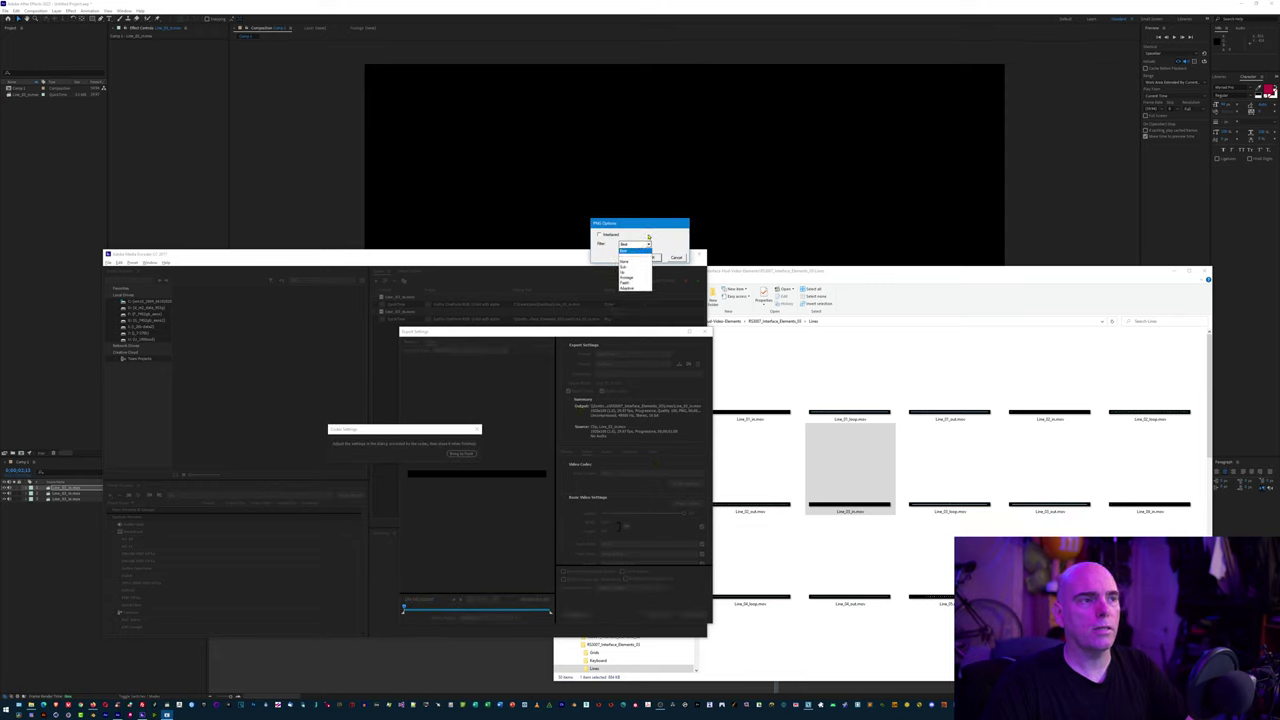
click(628, 250)
click(657, 257)
click(682, 485)
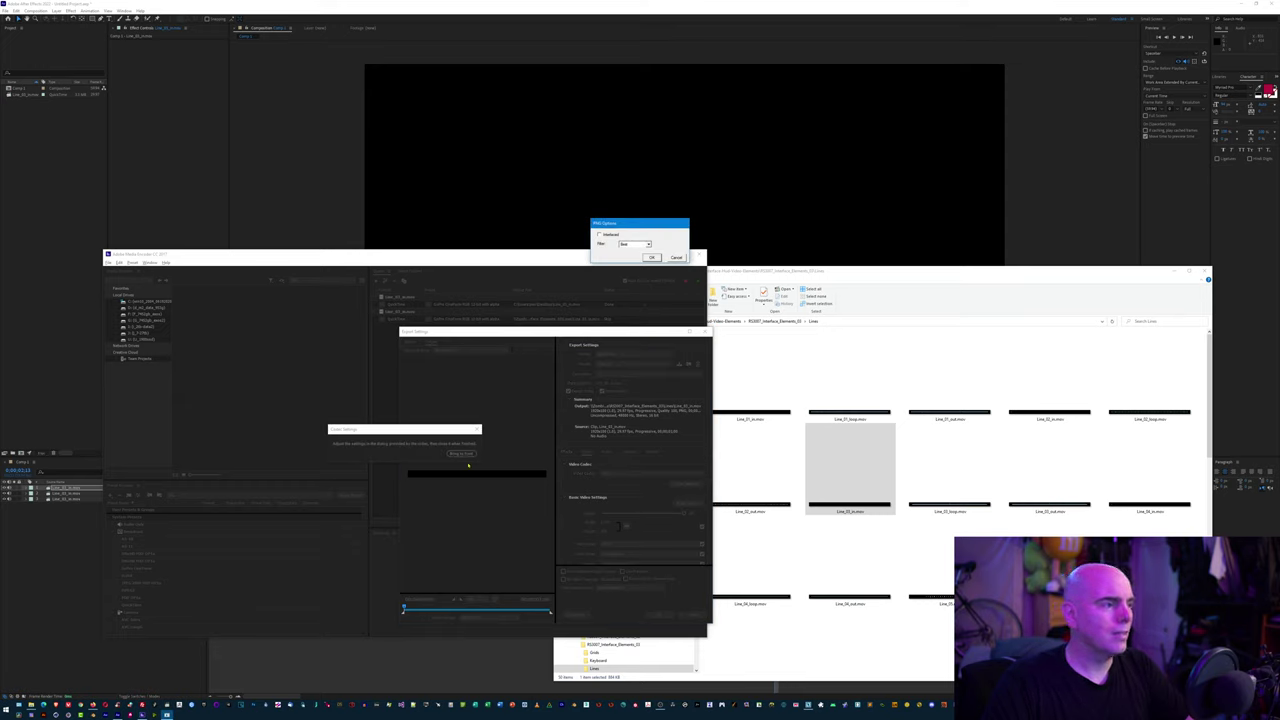
click(594, 341)
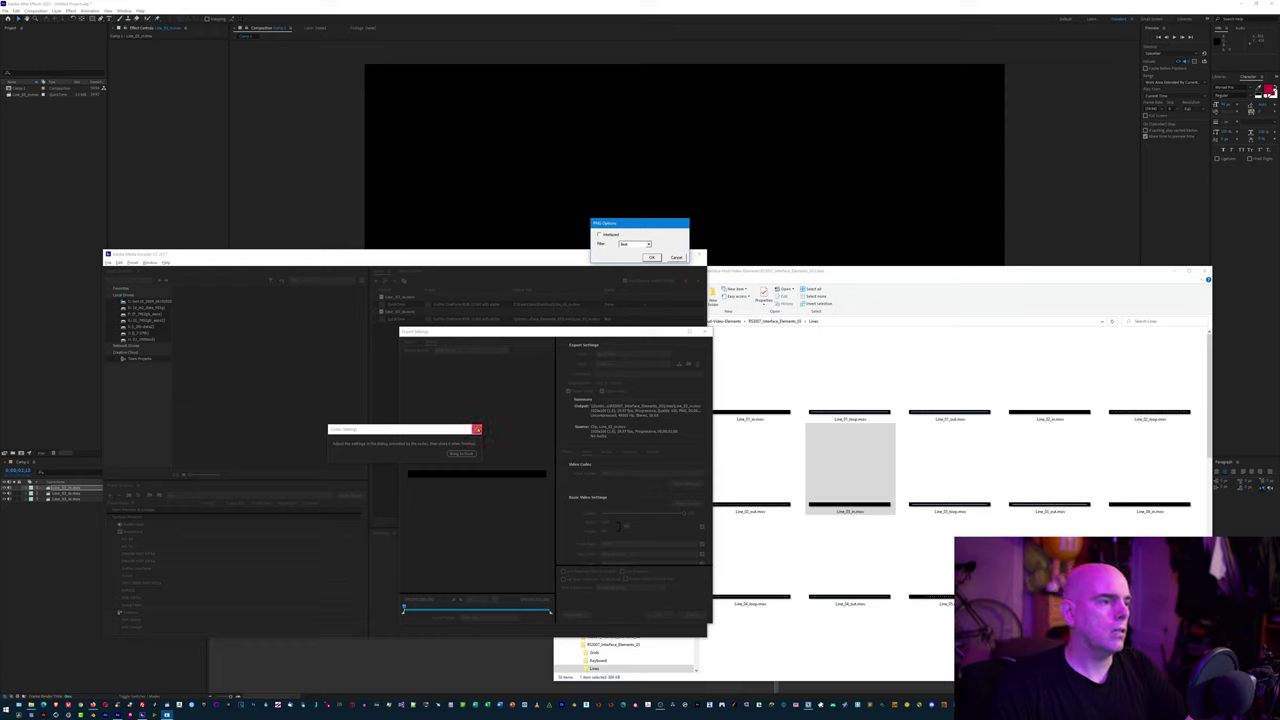
click(651, 258)
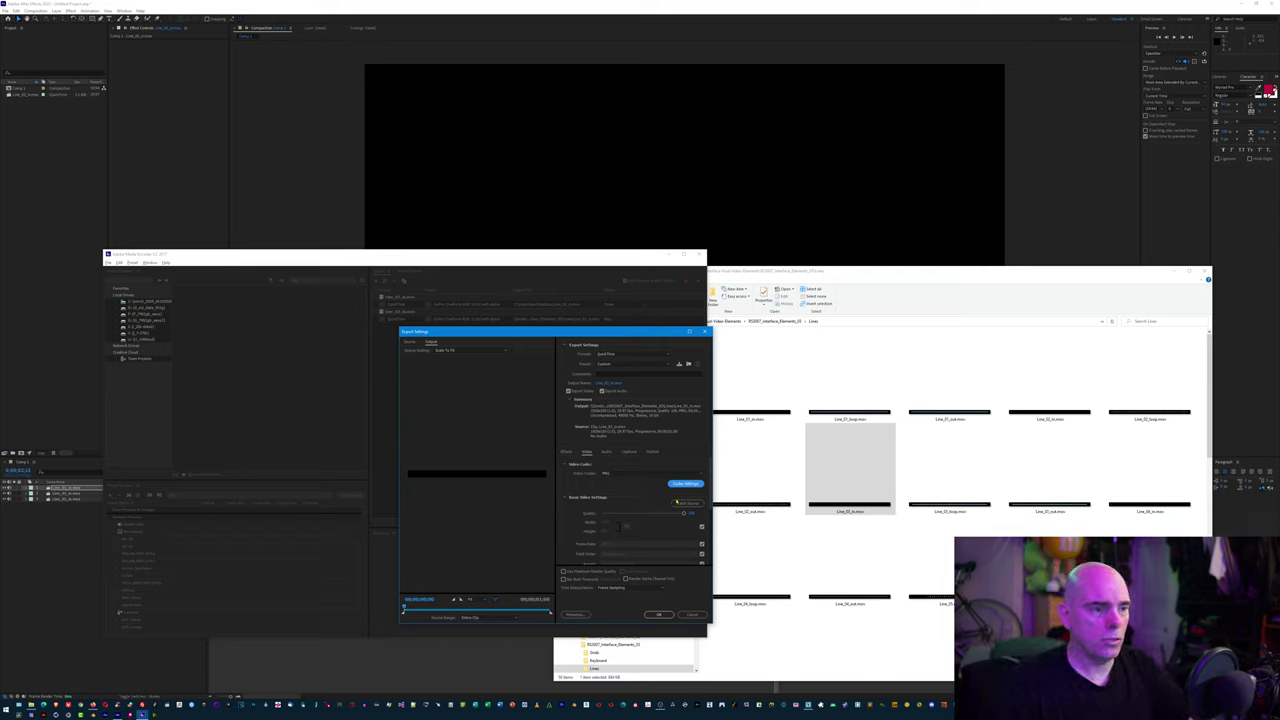
Step: Choose 8-bpc + alpha as the export's color depth and accept the export settings
scroll(573, 522, down, 3)
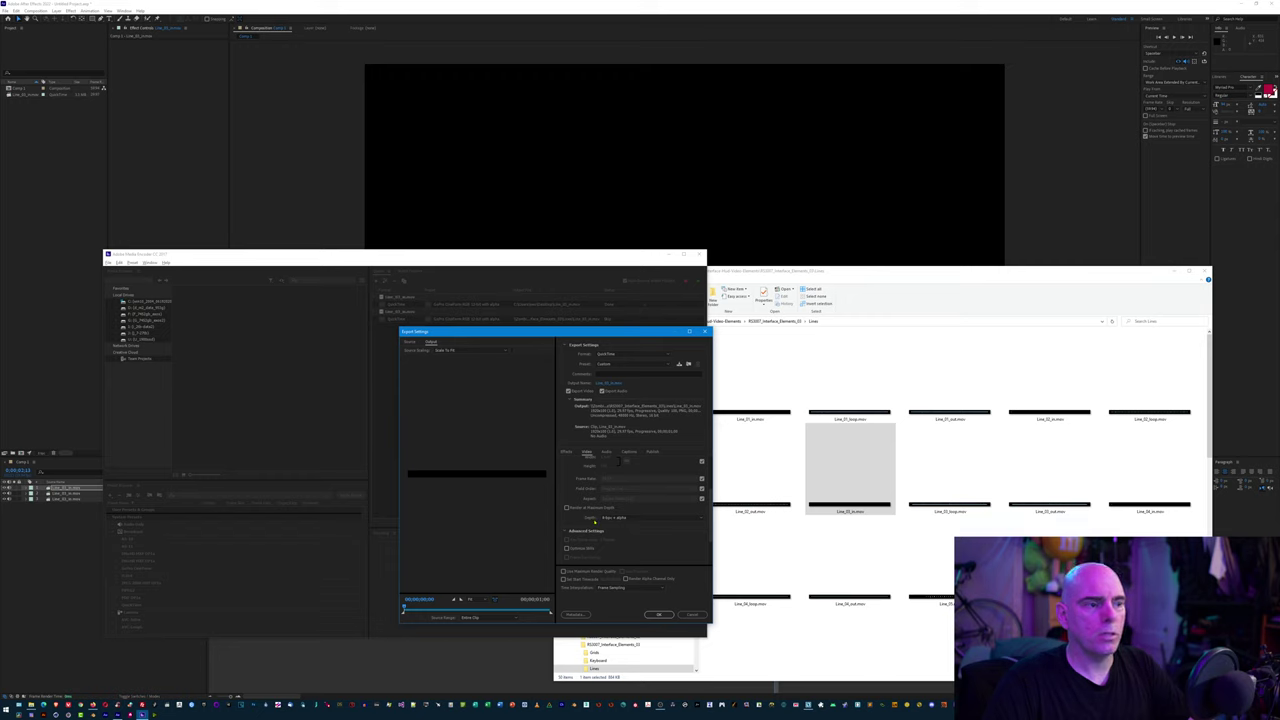
click(612, 517)
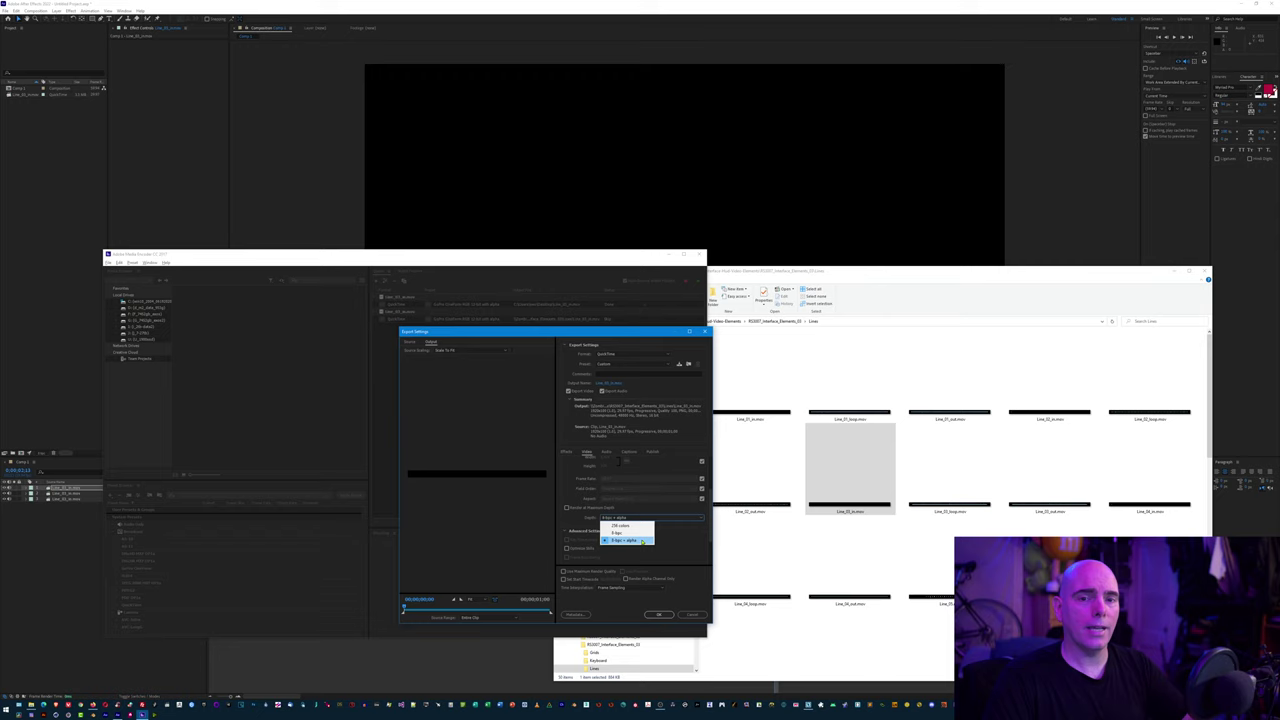
click(630, 540)
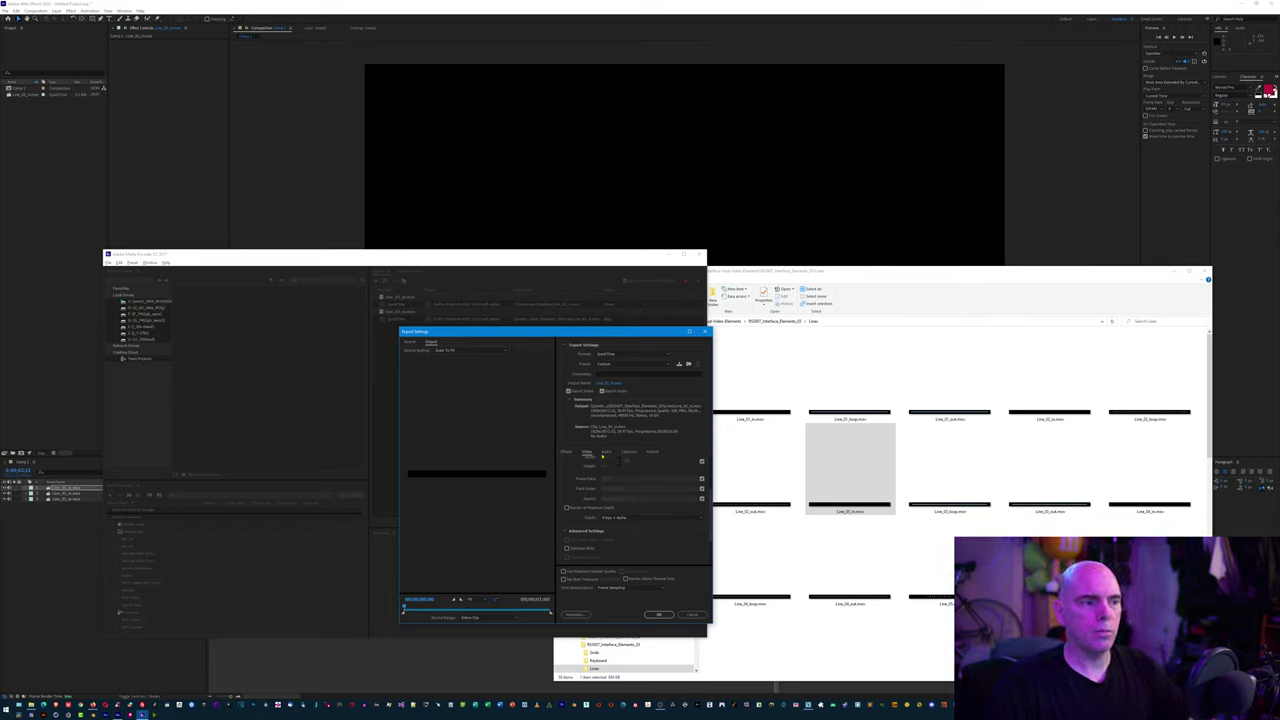
scroll(582, 462, up, 2)
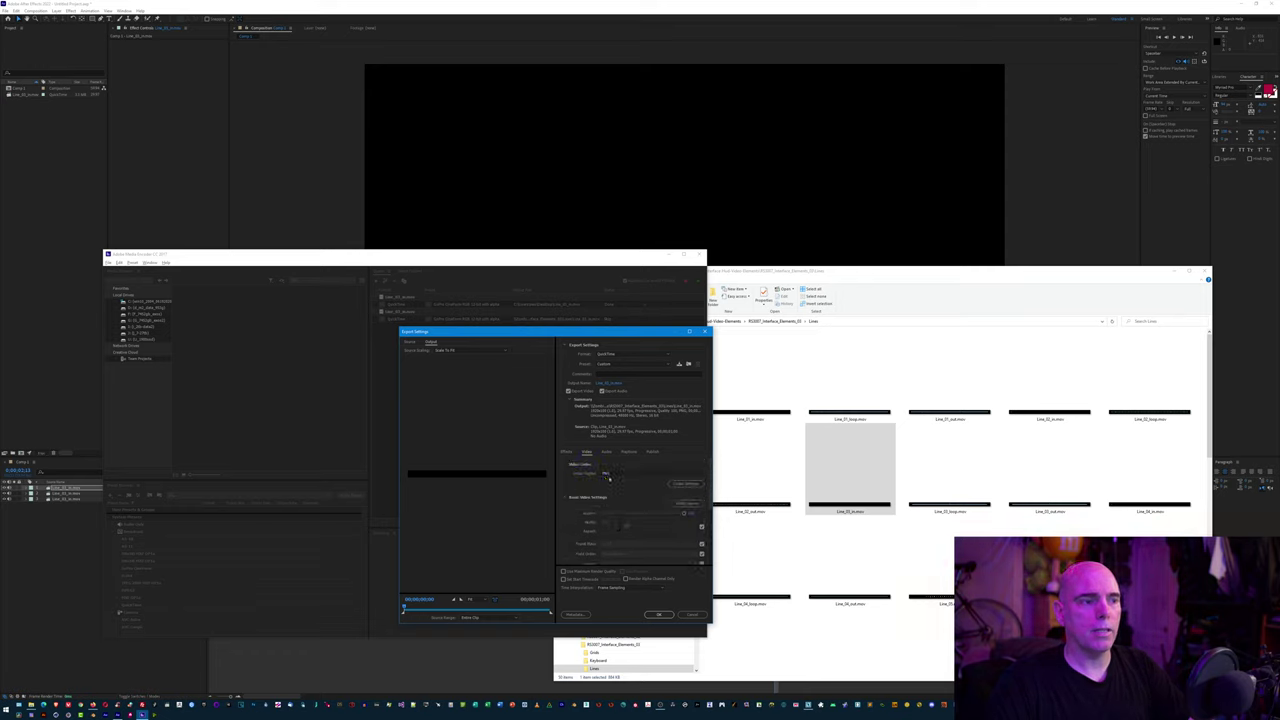
click(655, 614)
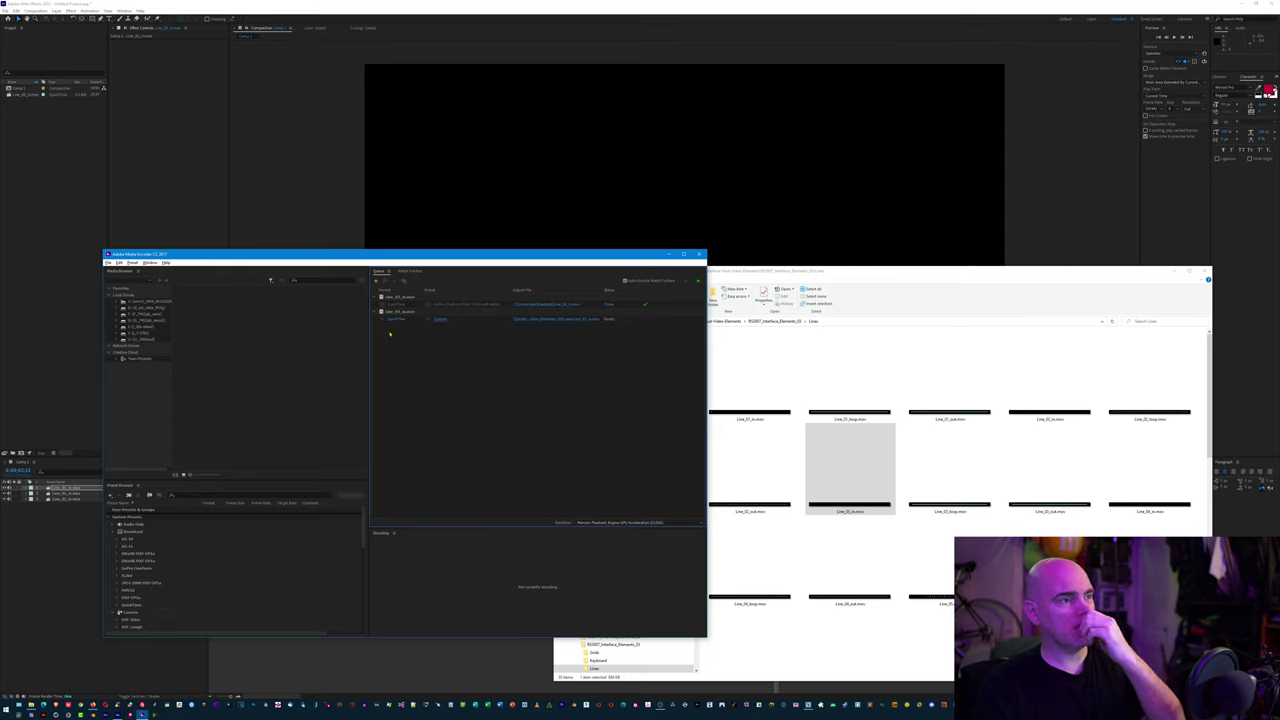
Step: Set the new item's output to Line_03_in-png.mov on the Desktop and start encoding the queue
click(545, 317)
scroll(700, 420, up, 5)
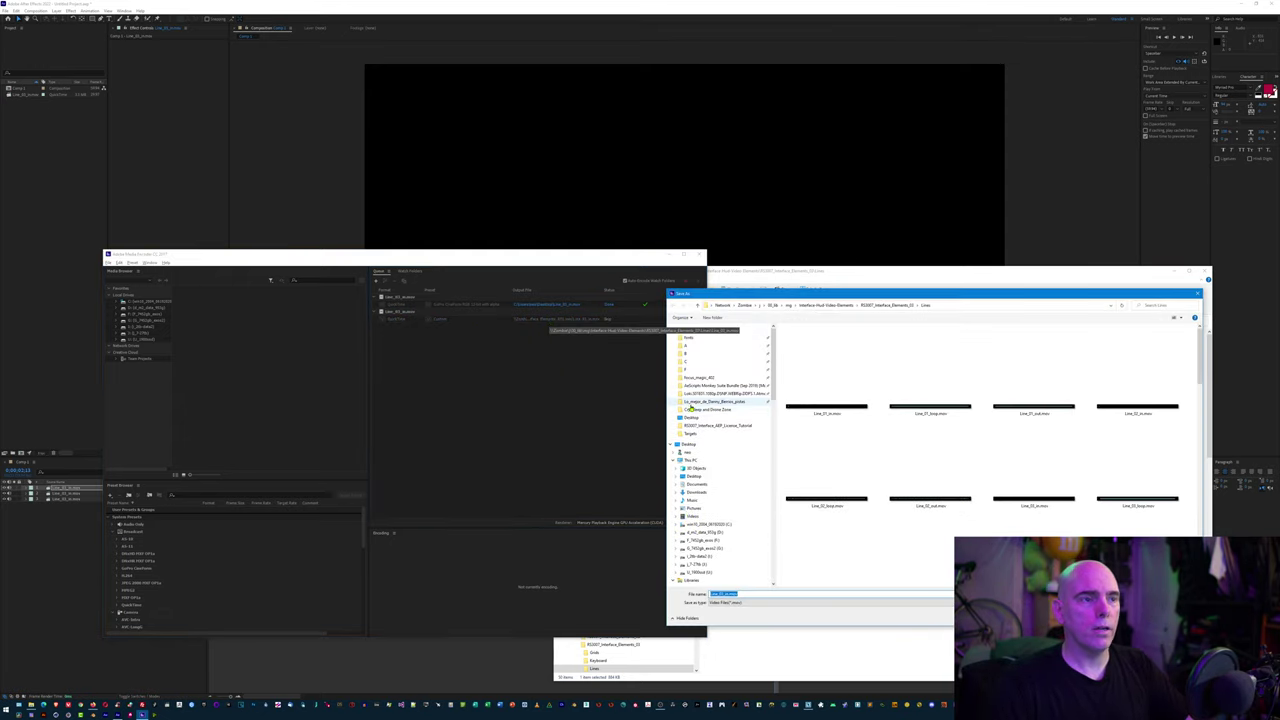
click(690, 443)
click(726, 594)
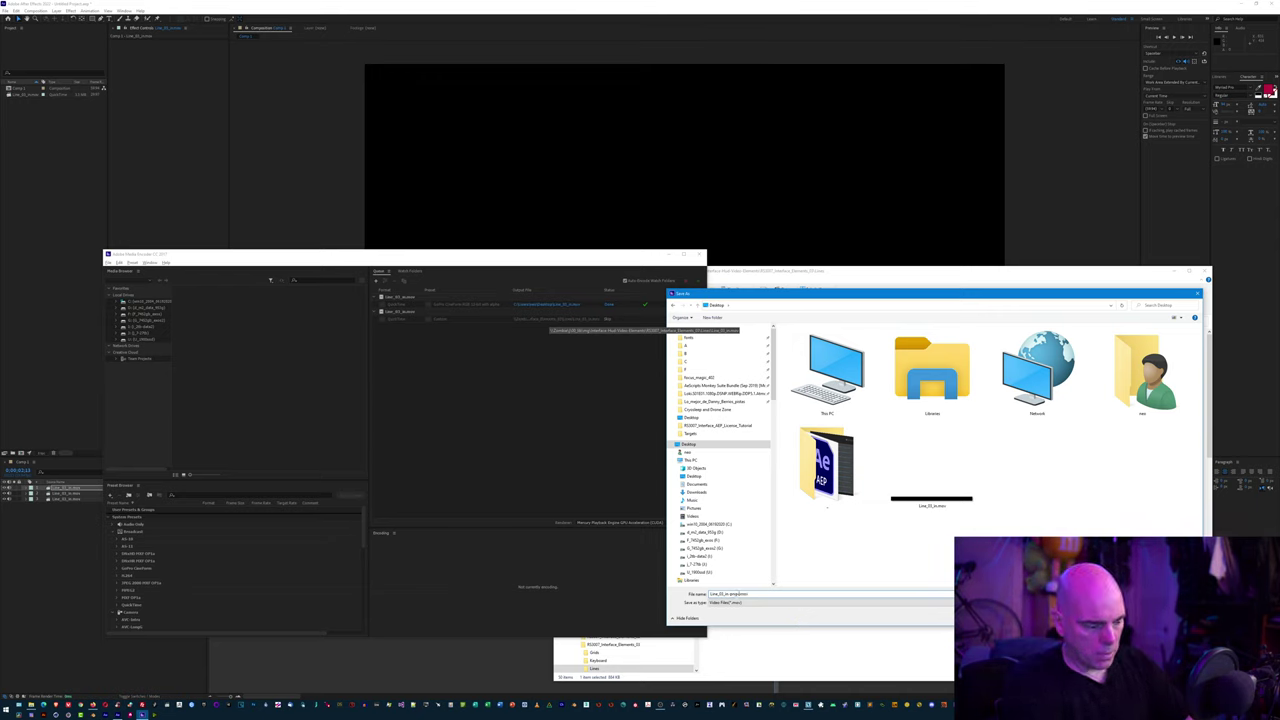
key(Return)
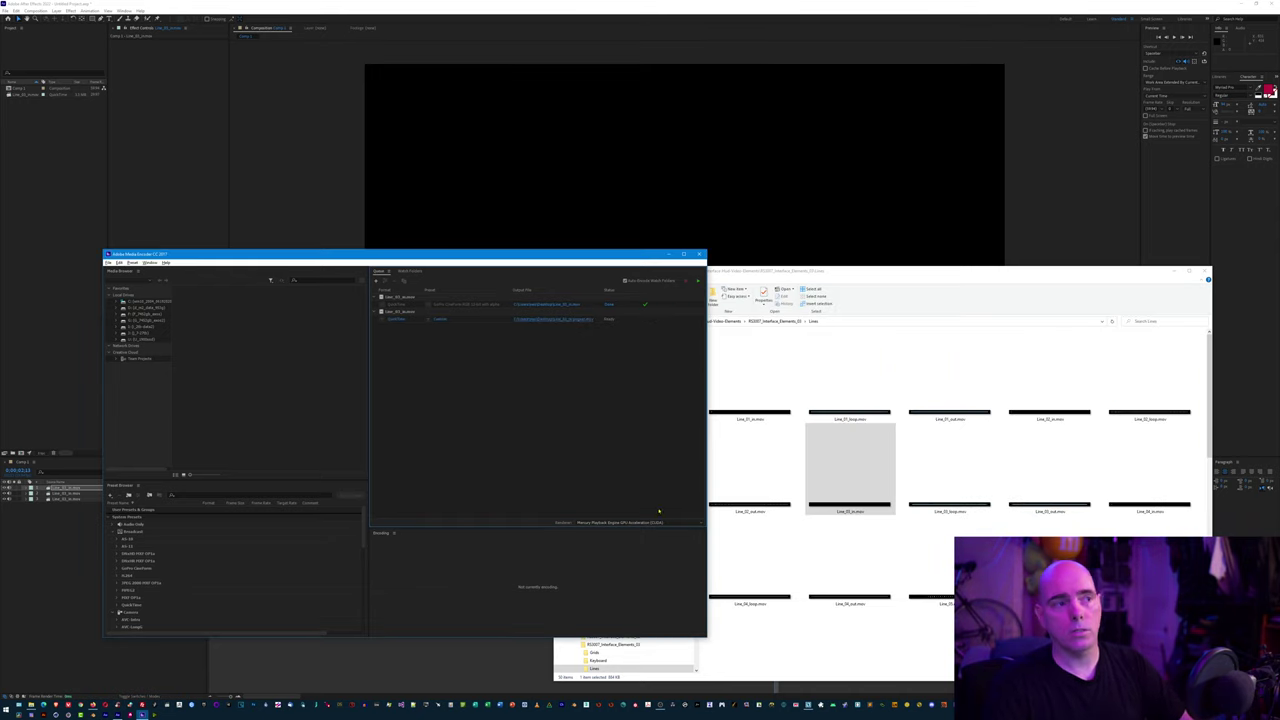
click(698, 284)
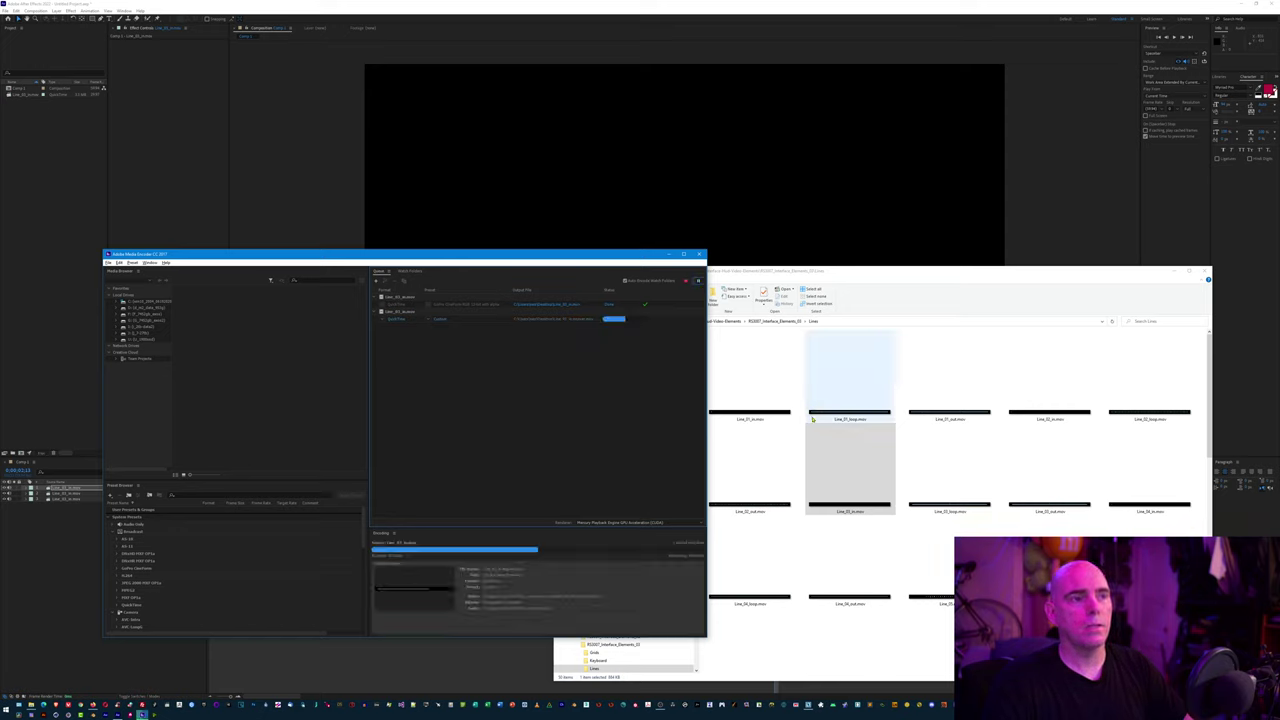
Step: Add the PNG version of the converted Line_03_in clip from the Desktop to the After Effects composition and shift its layer later in time
click(742, 420)
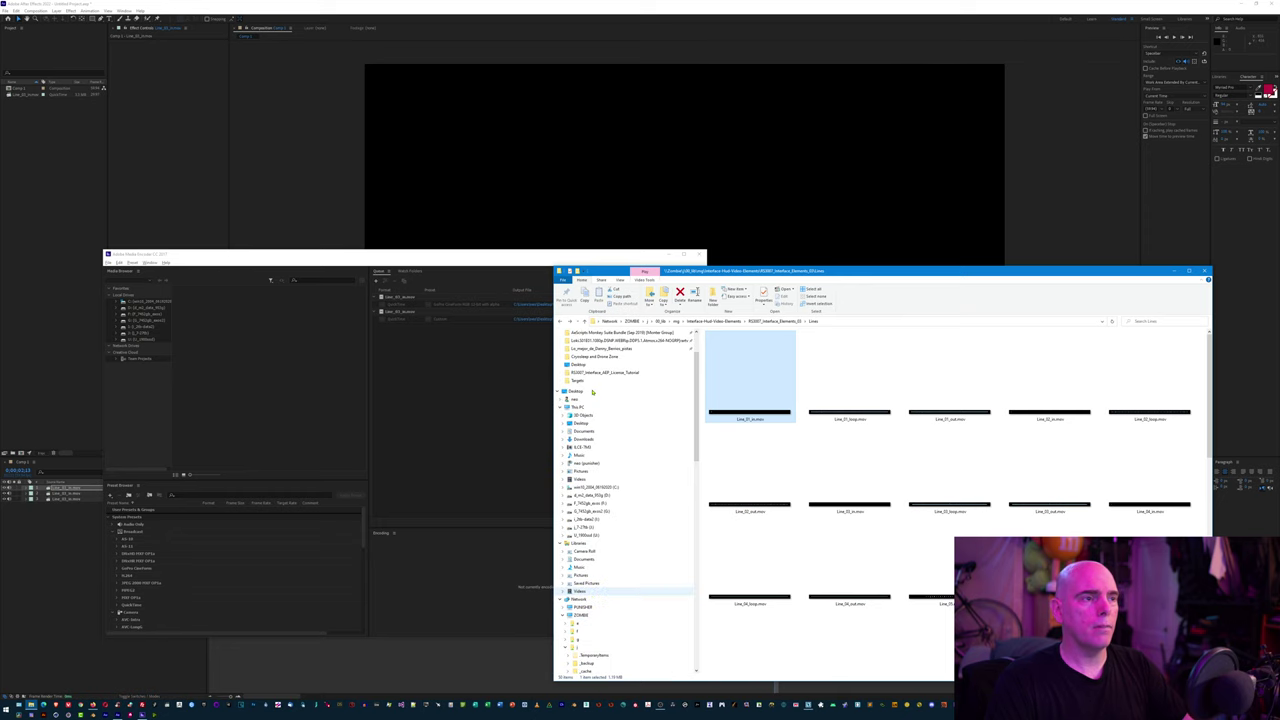
click(577, 450)
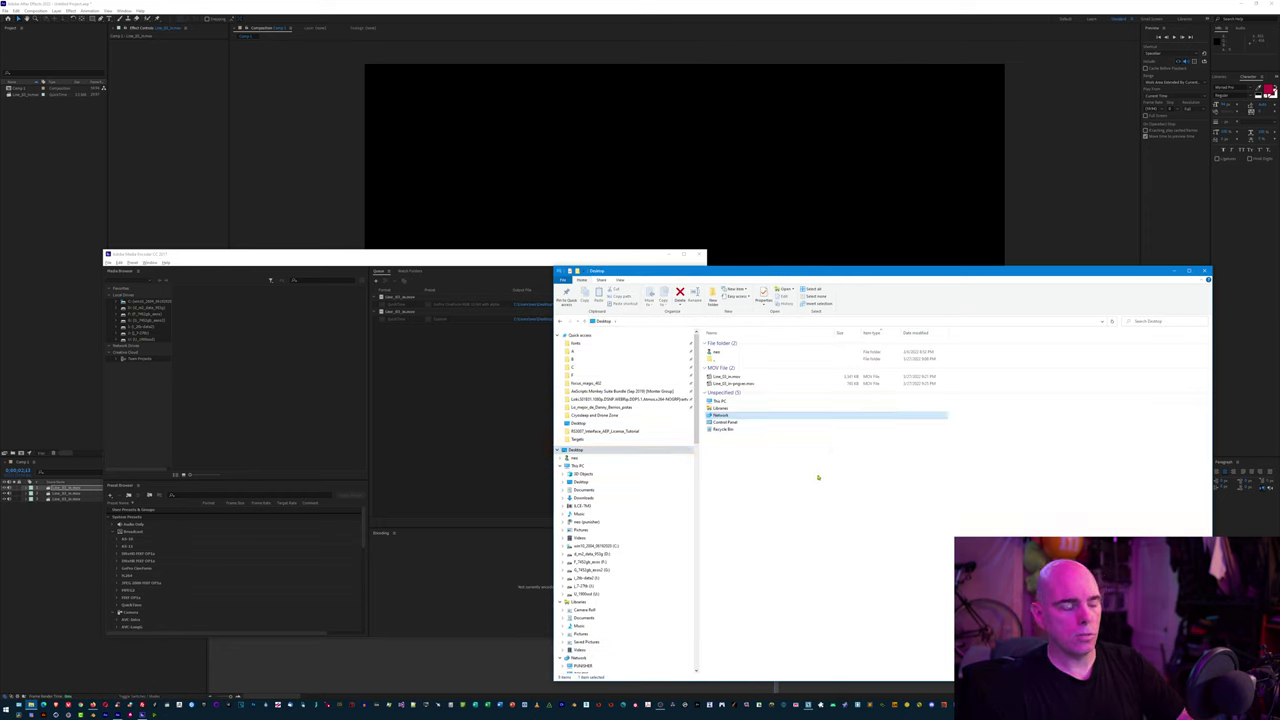
click(796, 379)
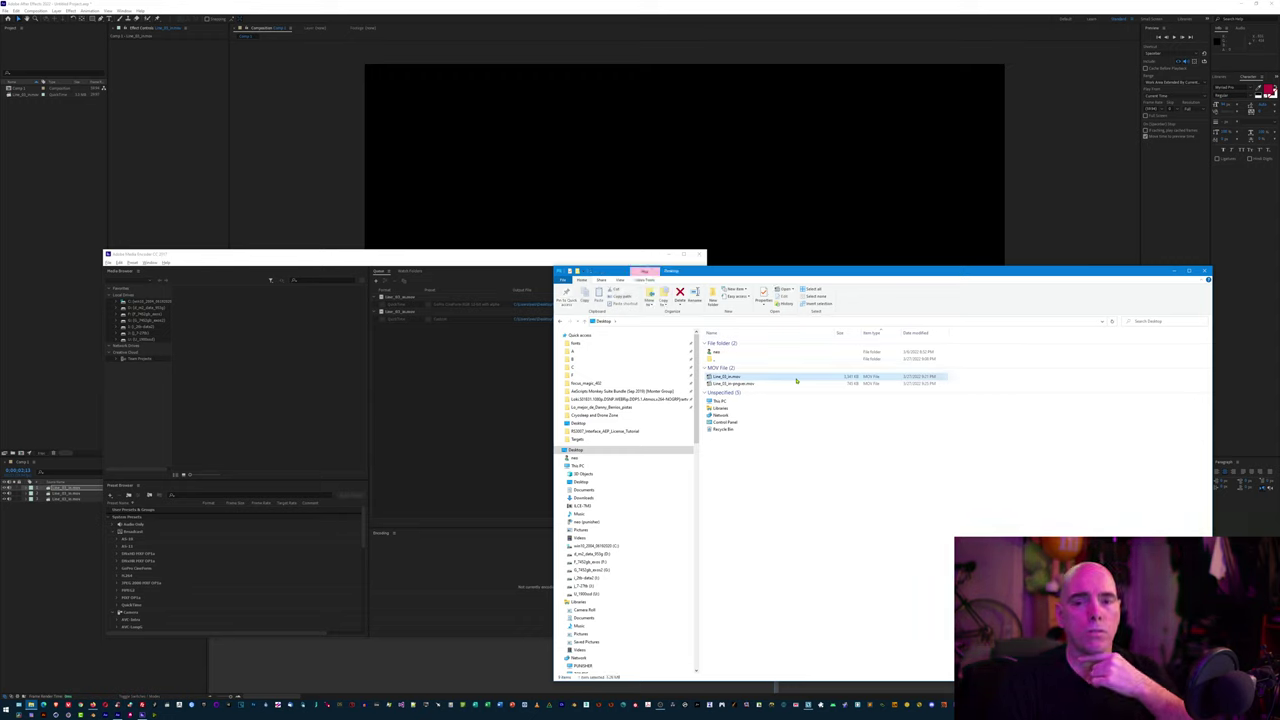
shift+click(762, 384)
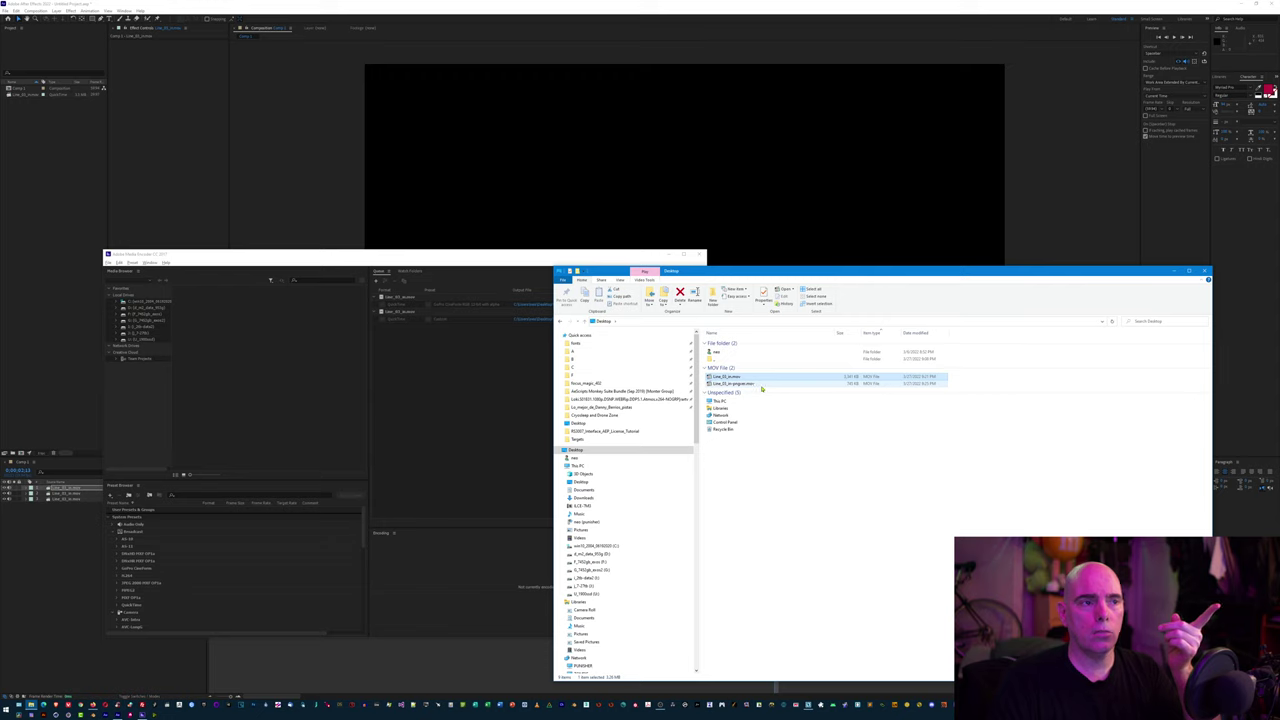
click(761, 385)
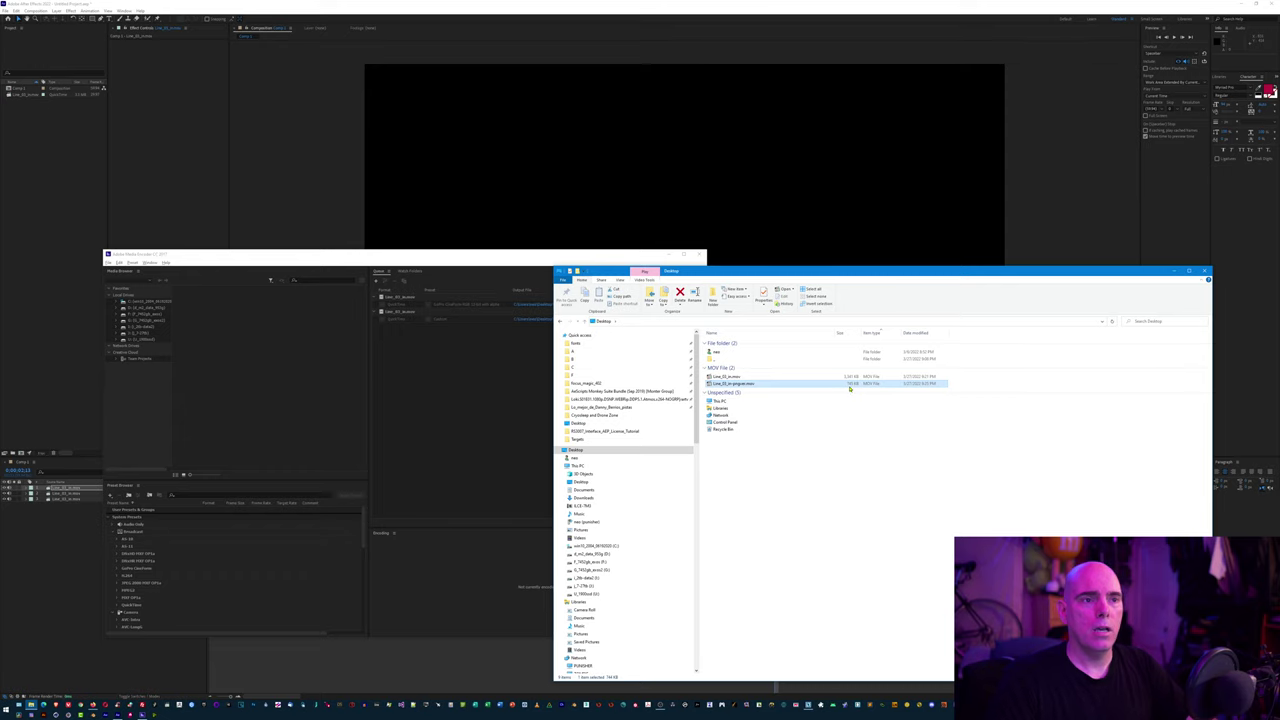
drag(850, 388, 494, 163)
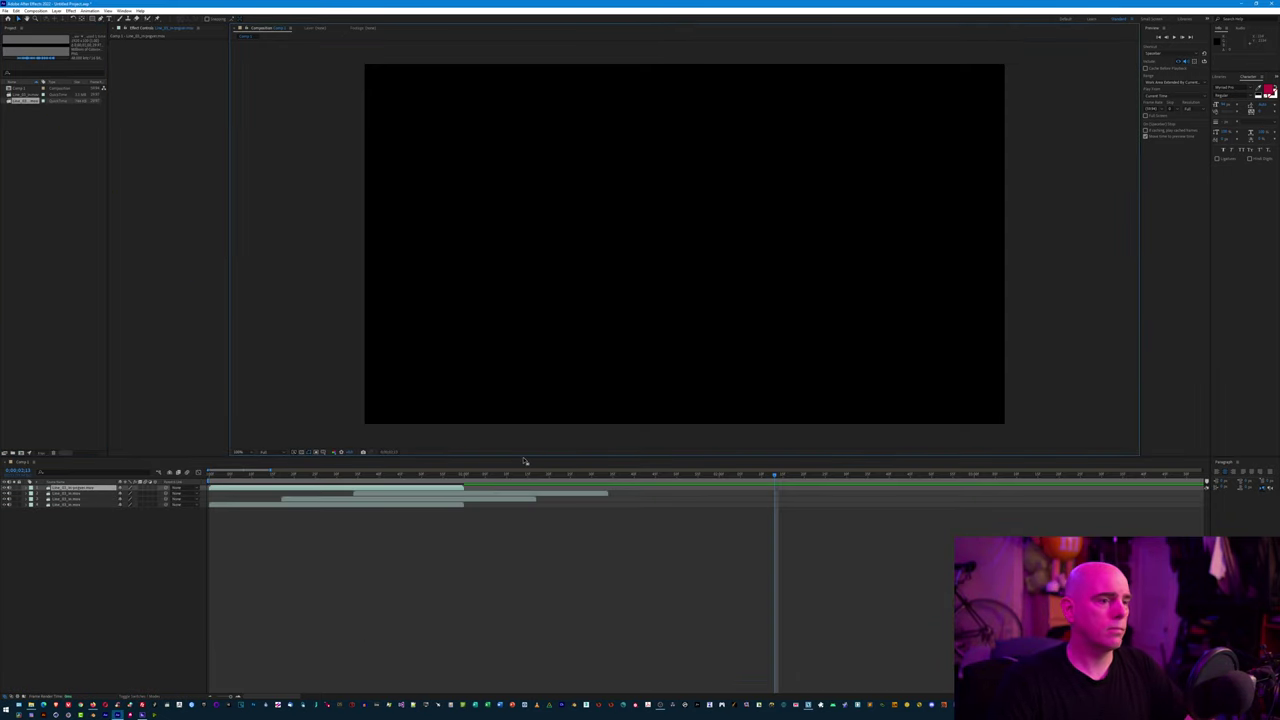
drag(328, 488, 590, 482)
drag(487, 469, 584, 470)
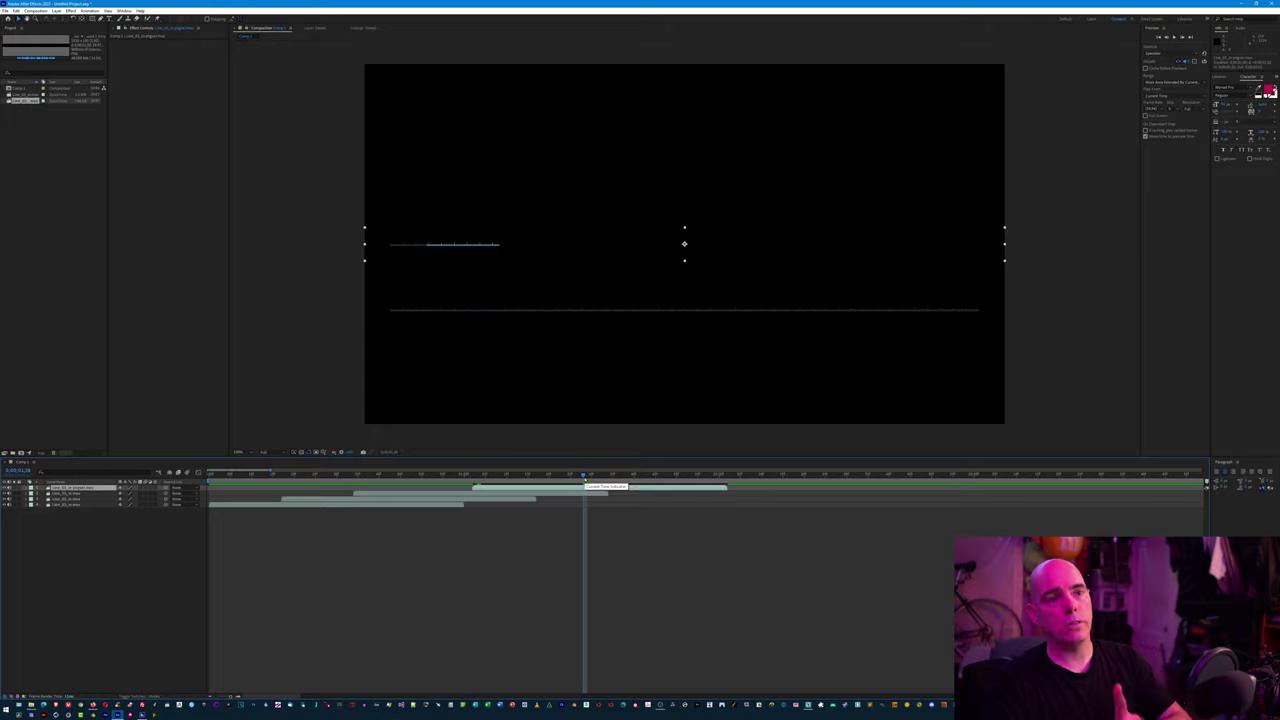
Step: Import stabilization_demo_v1.mp4 from the stabilization project's _renders folder and place it as the bottom layer of Comp 1
double_click(86, 286)
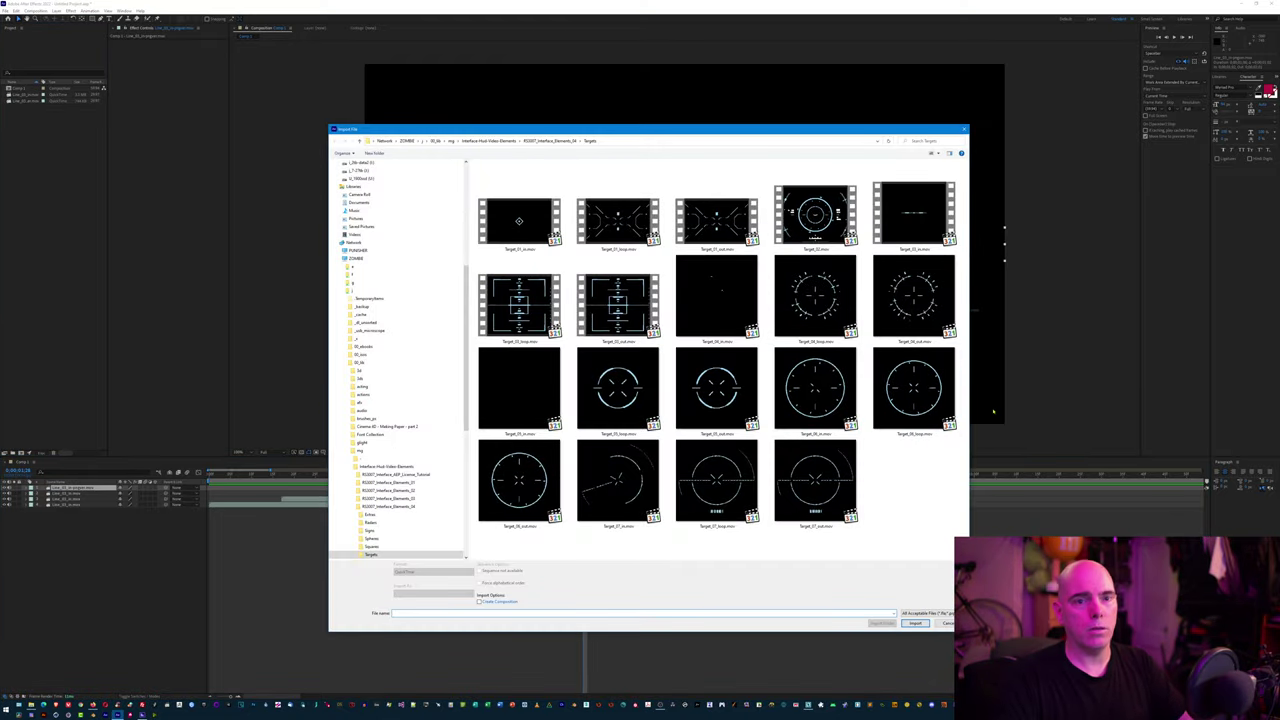
scroll(373, 362, up, 10)
click(365, 391)
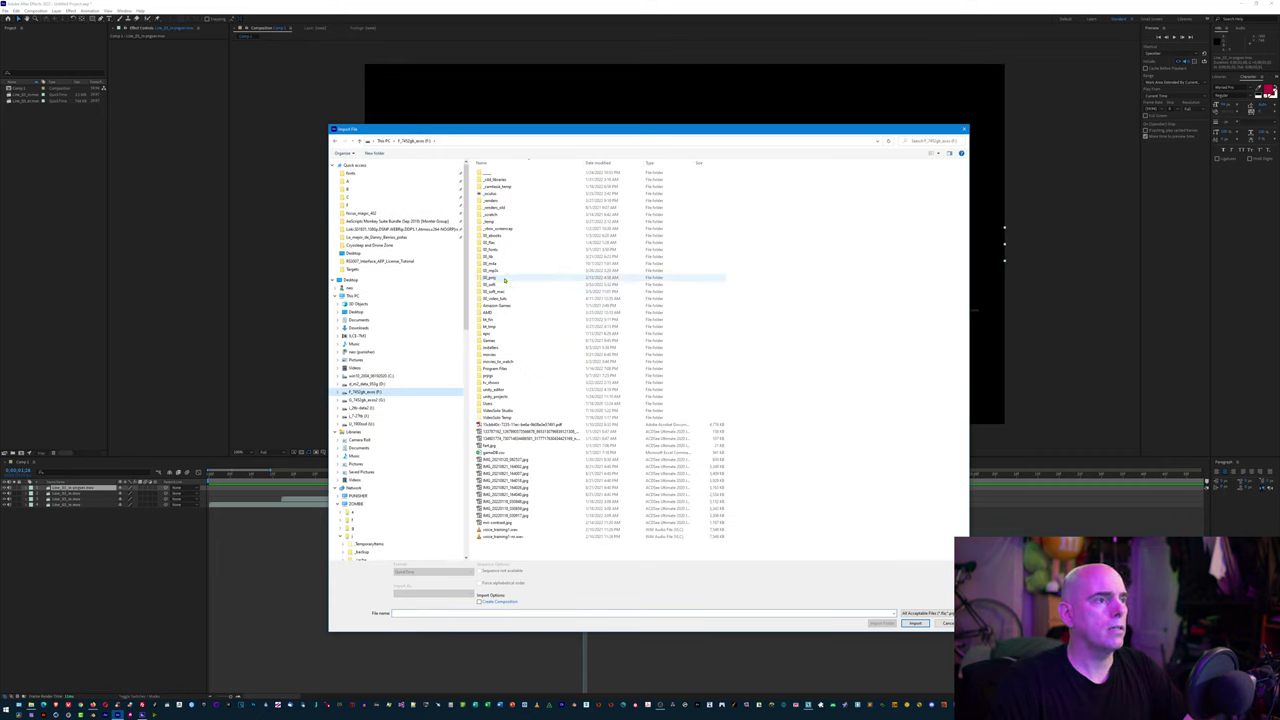
double_click(507, 280)
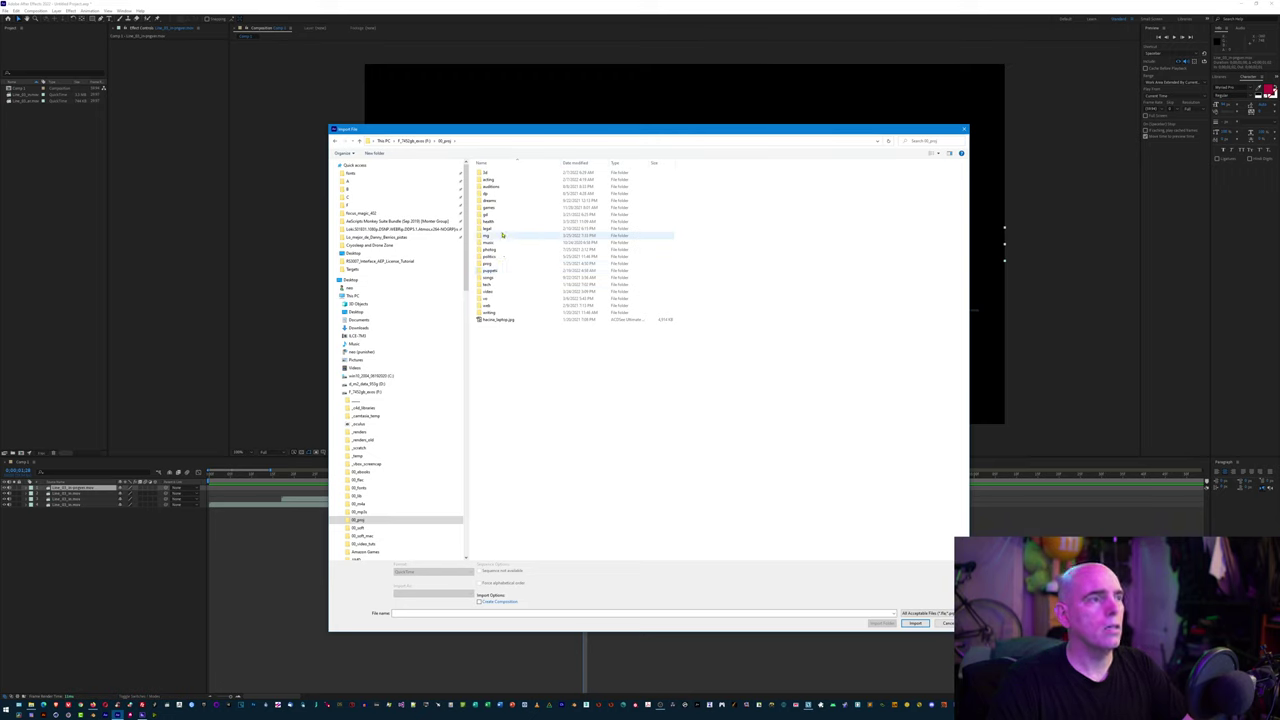
click(498, 174)
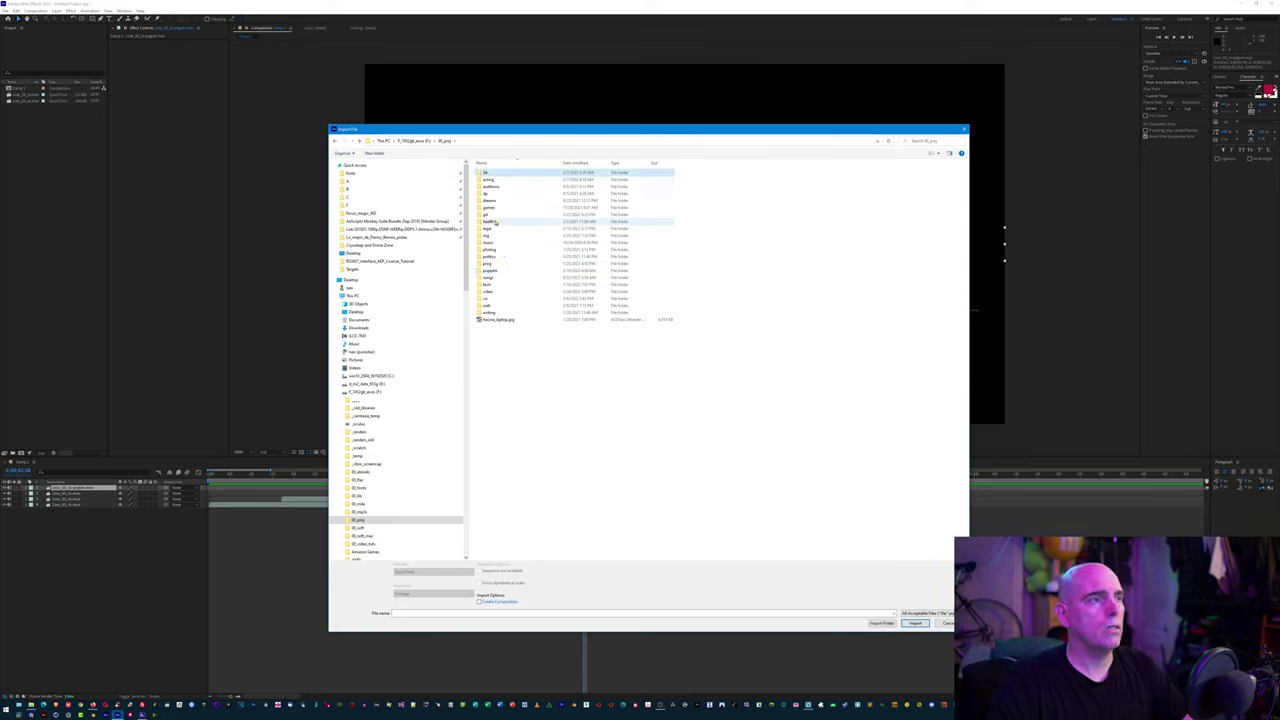
click(492, 237)
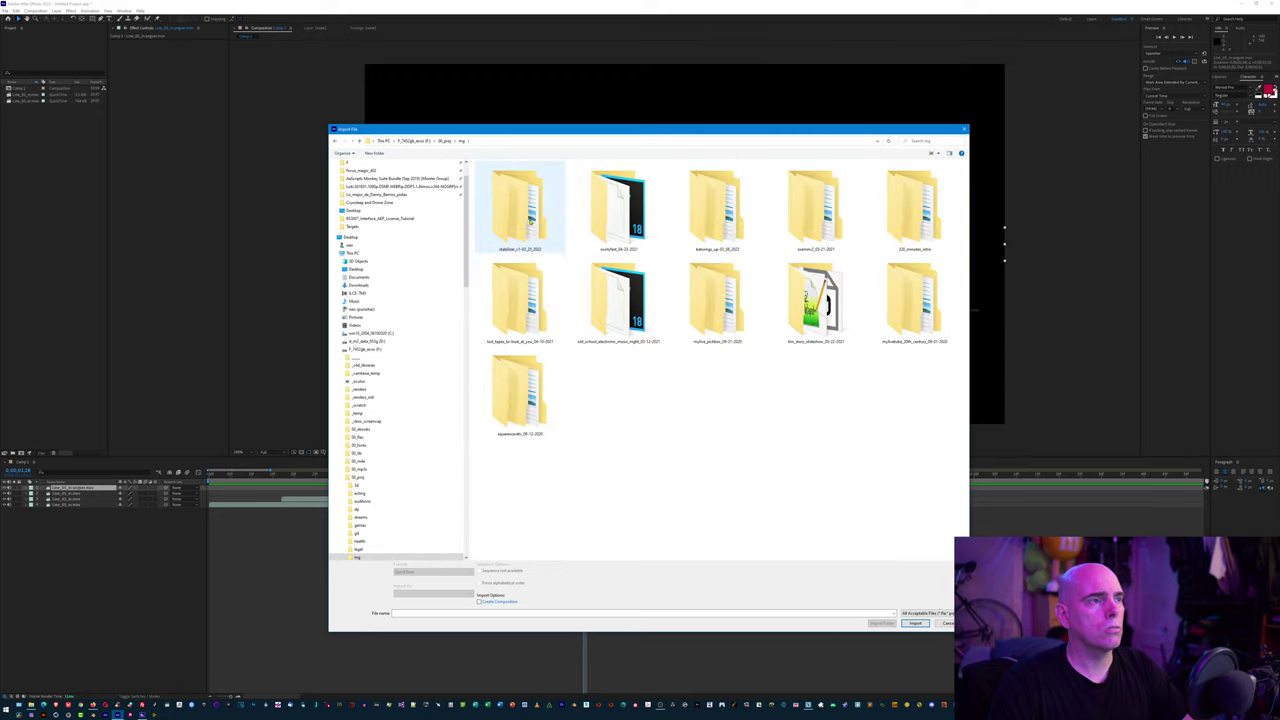
double_click(530, 220)
double_click(500, 173)
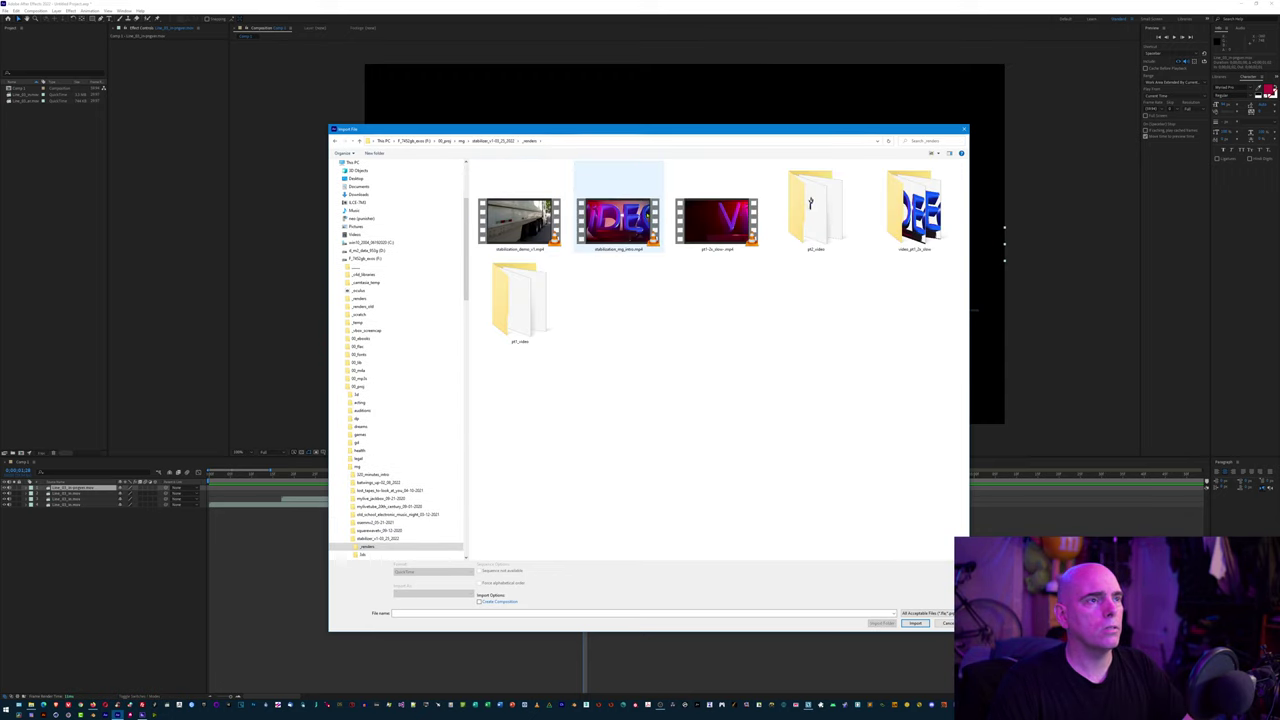
double_click(519, 220)
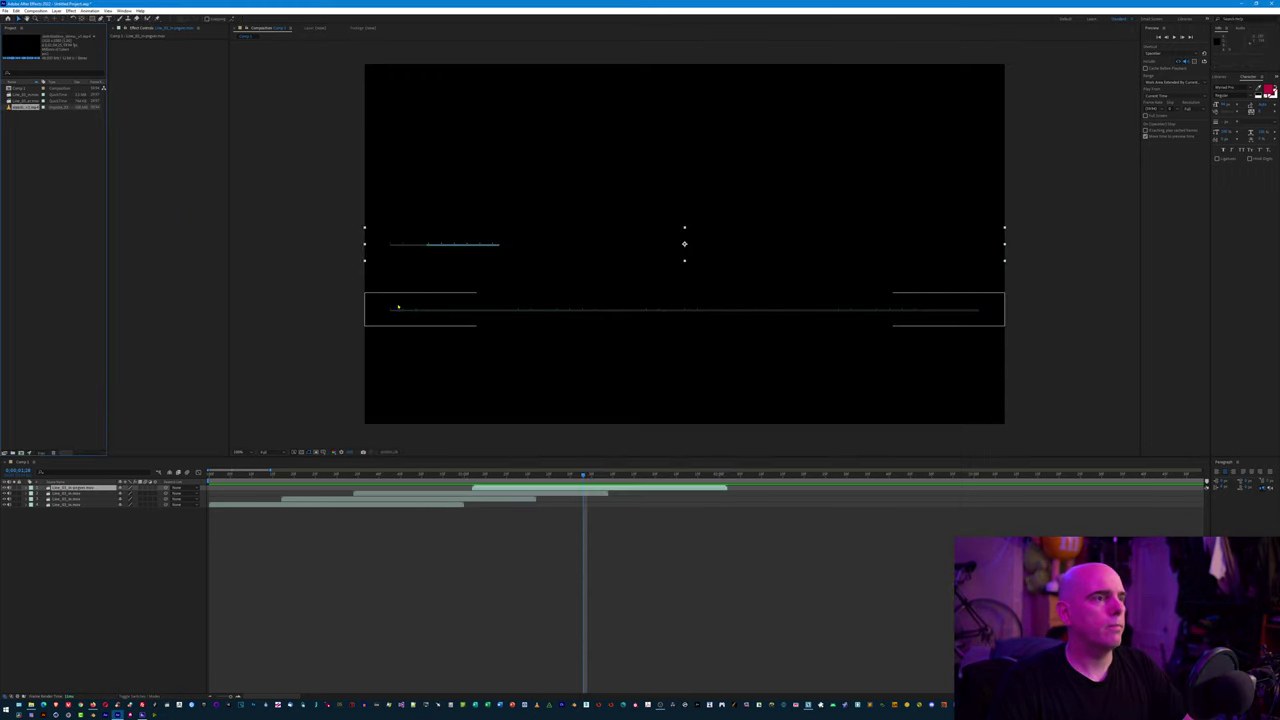
drag(30, 106, 125, 512)
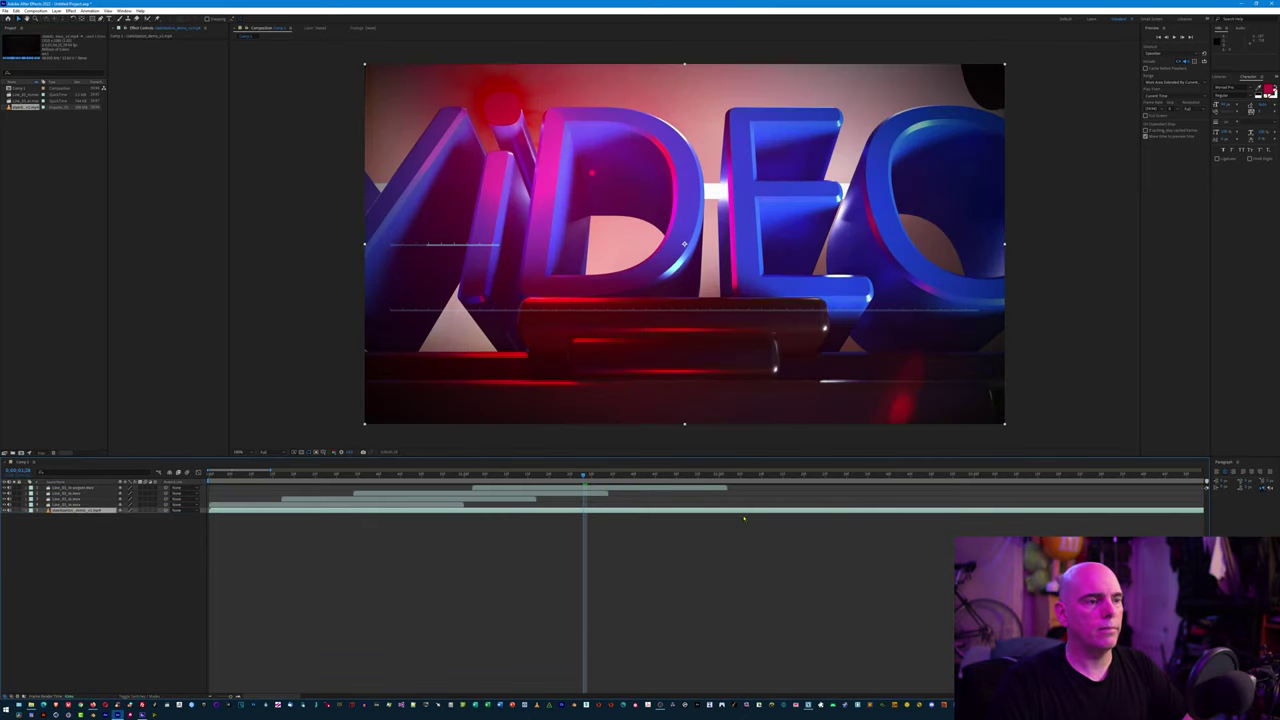
Step: Preview the composition from its first frame to check the line clips over the video footage
mouse_move(584, 474)
mouse_down()
mouse_move(640, 474)
mouse_move(322, 474)
mouse_move(914, 474)
mouse_move(524, 474)
mouse_up()
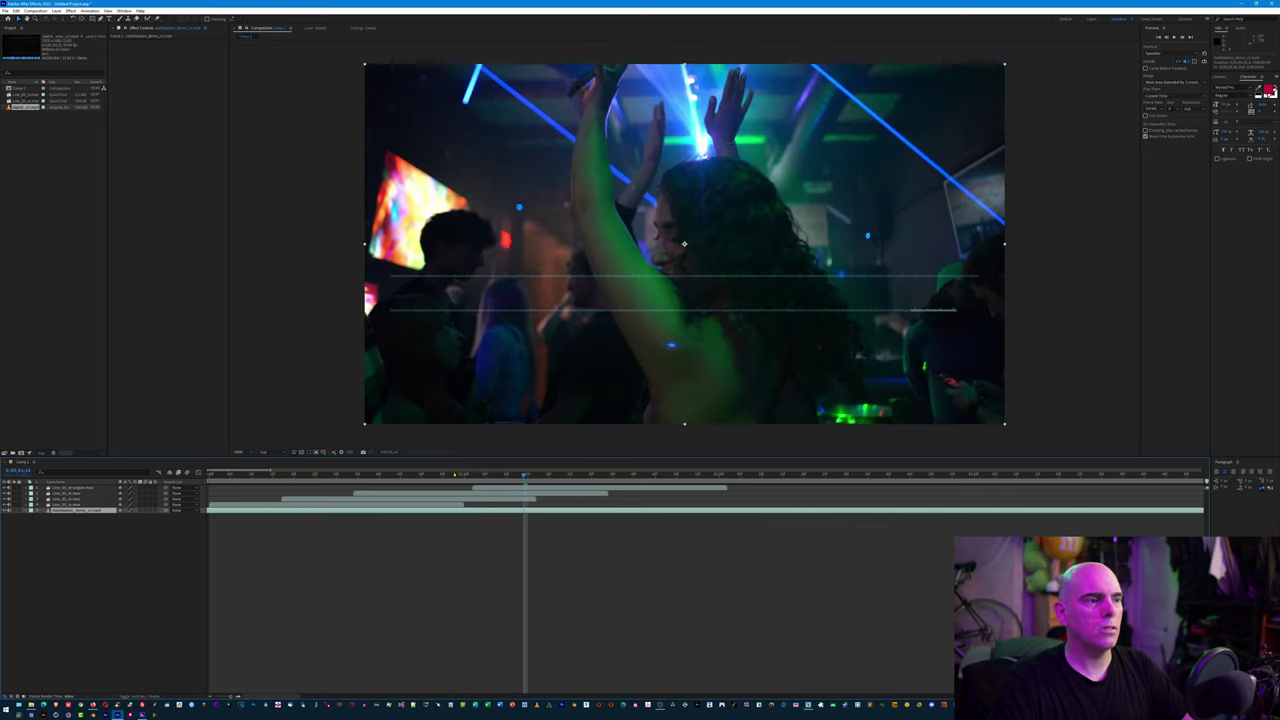
drag(296, 476, 209, 476)
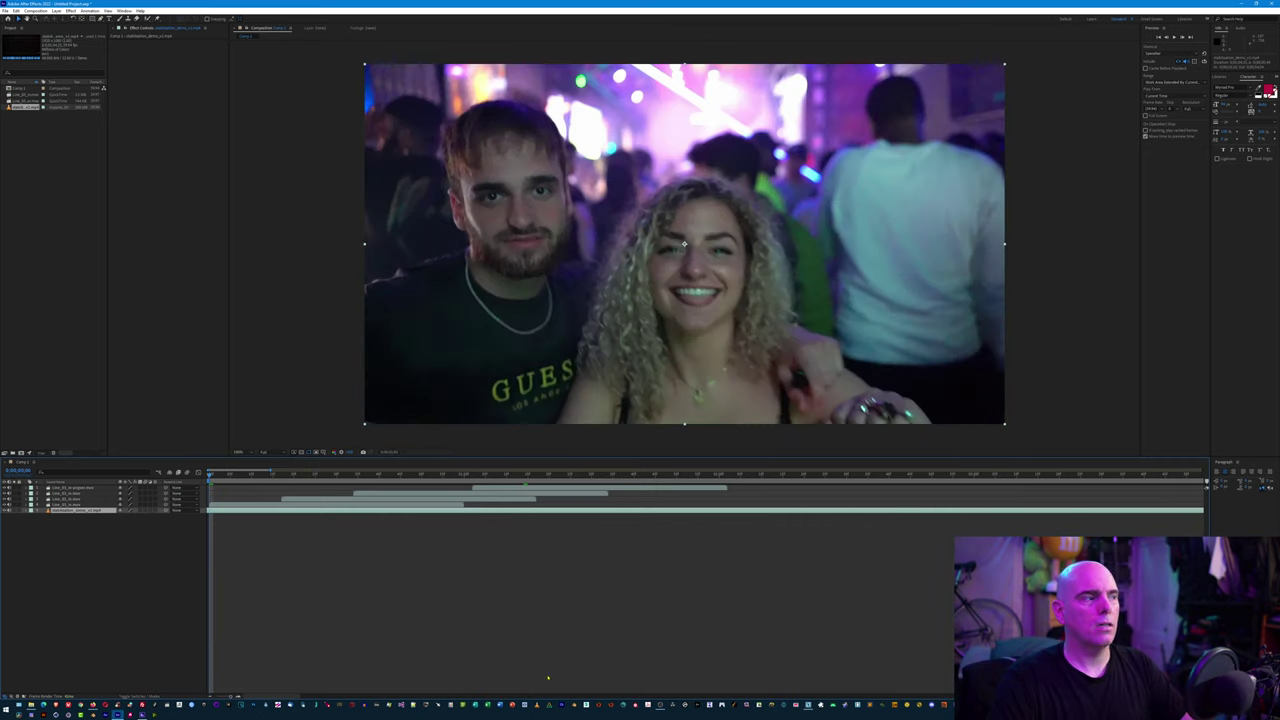
key(space)
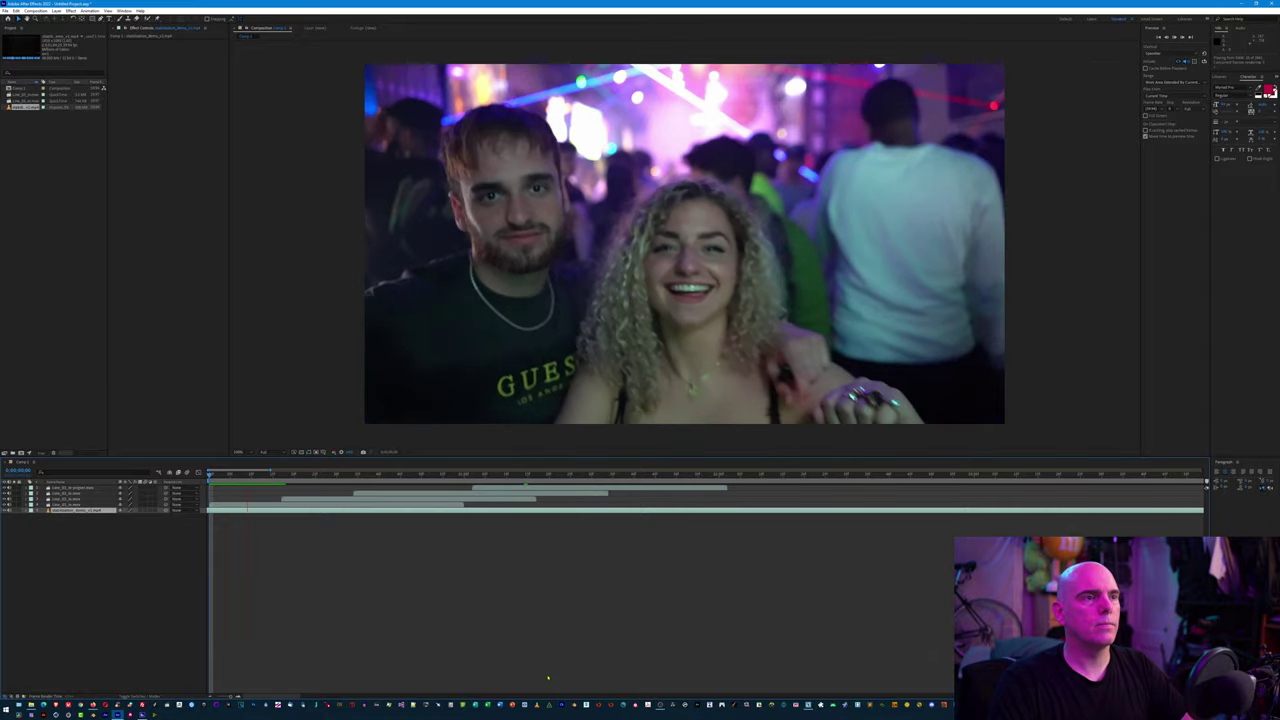
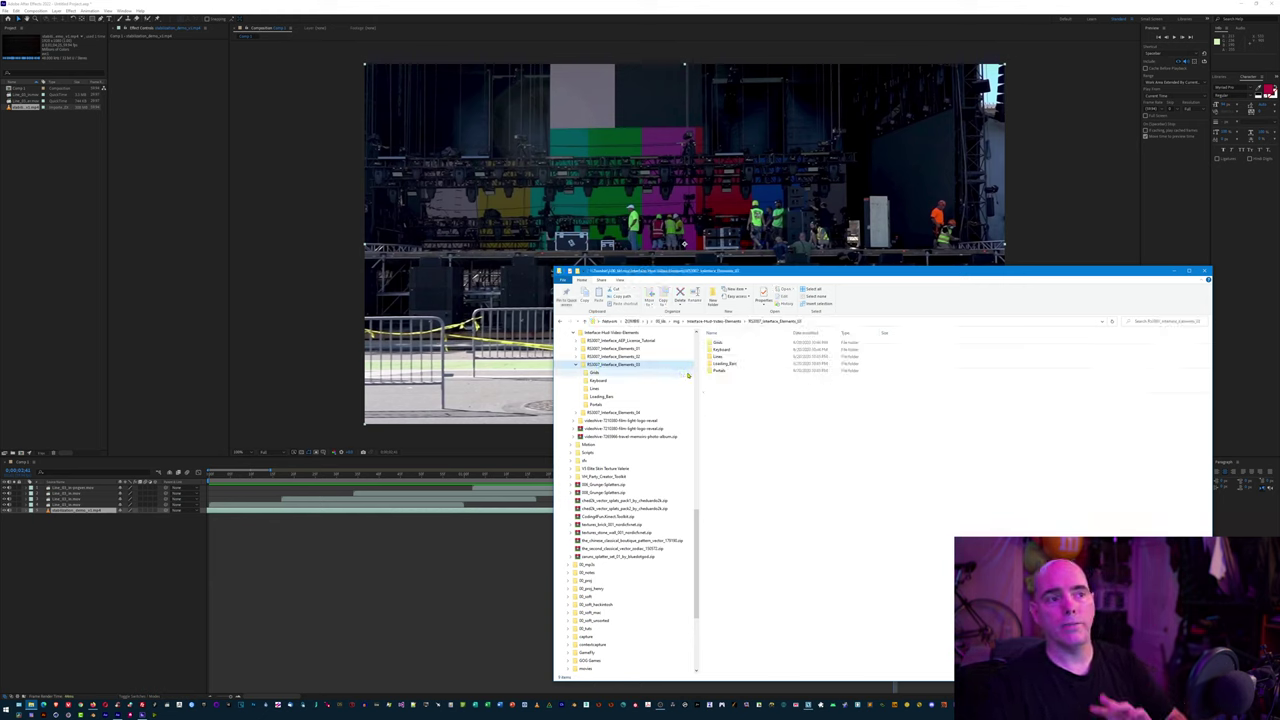
Step: Browse the clips in the Keyboard and Lines folders in File Explorer, viewing the Lines files as a compact list
click(600, 387)
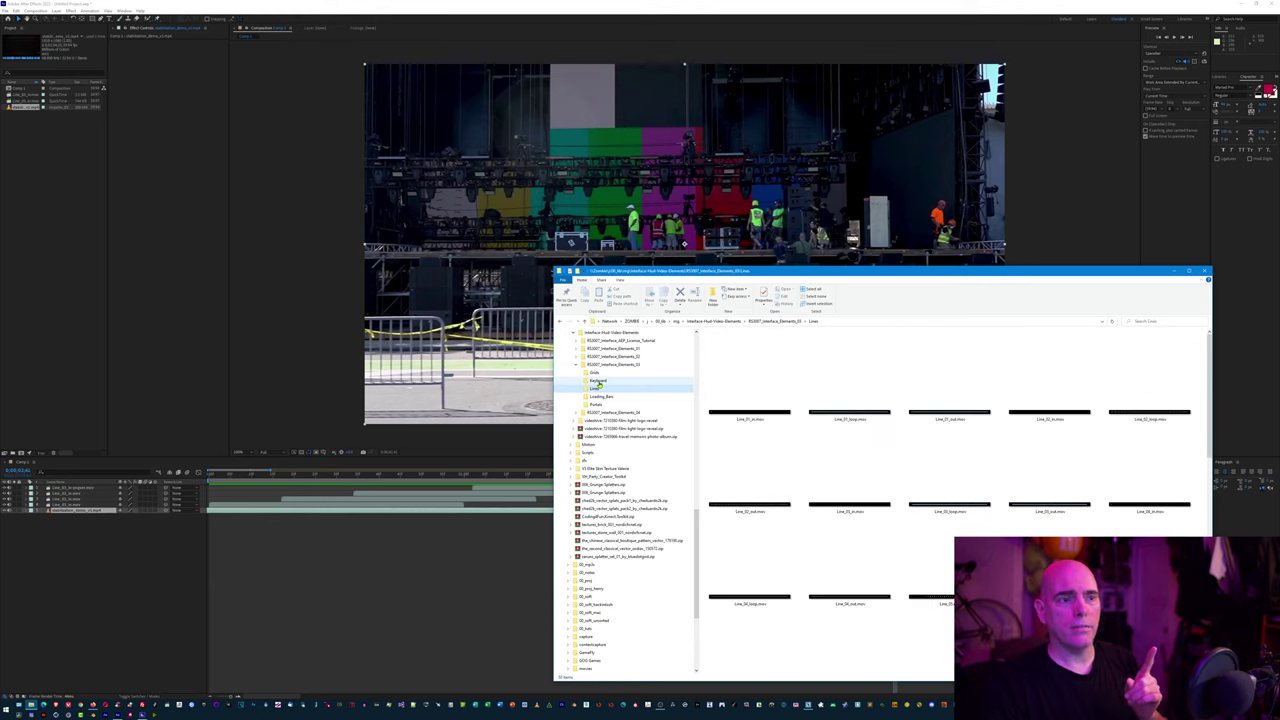
click(598, 381)
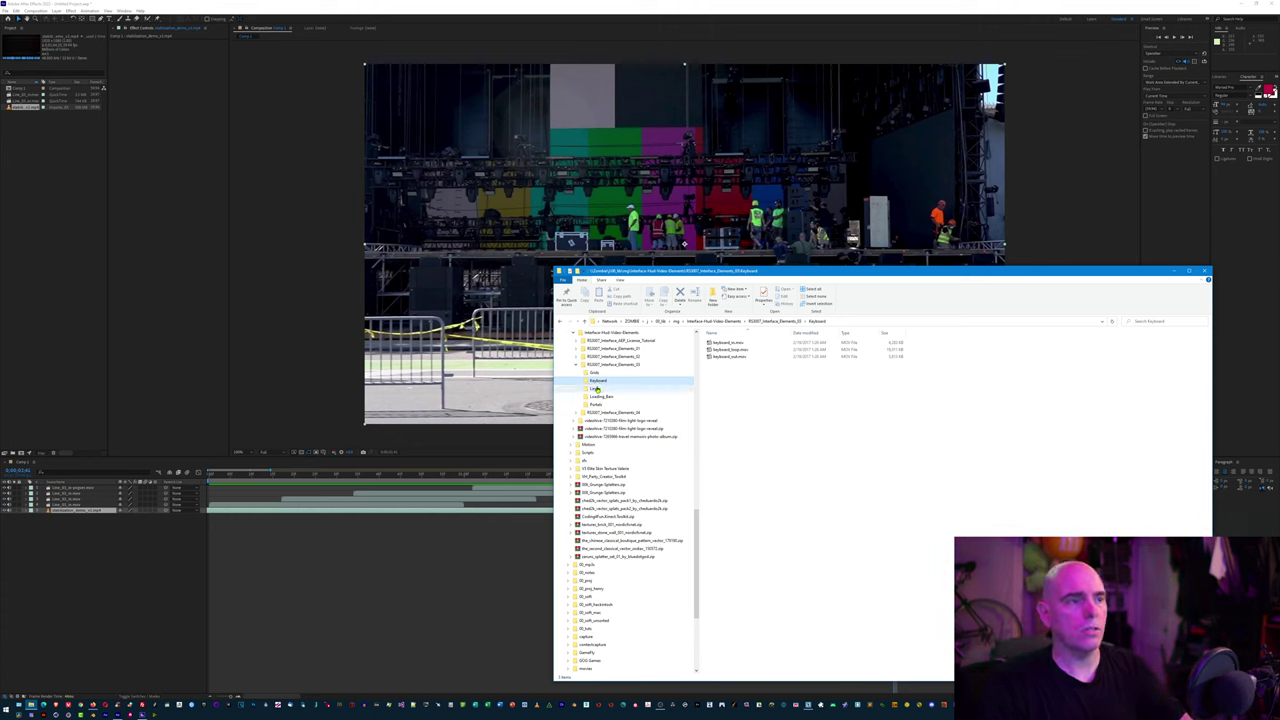
click(597, 388)
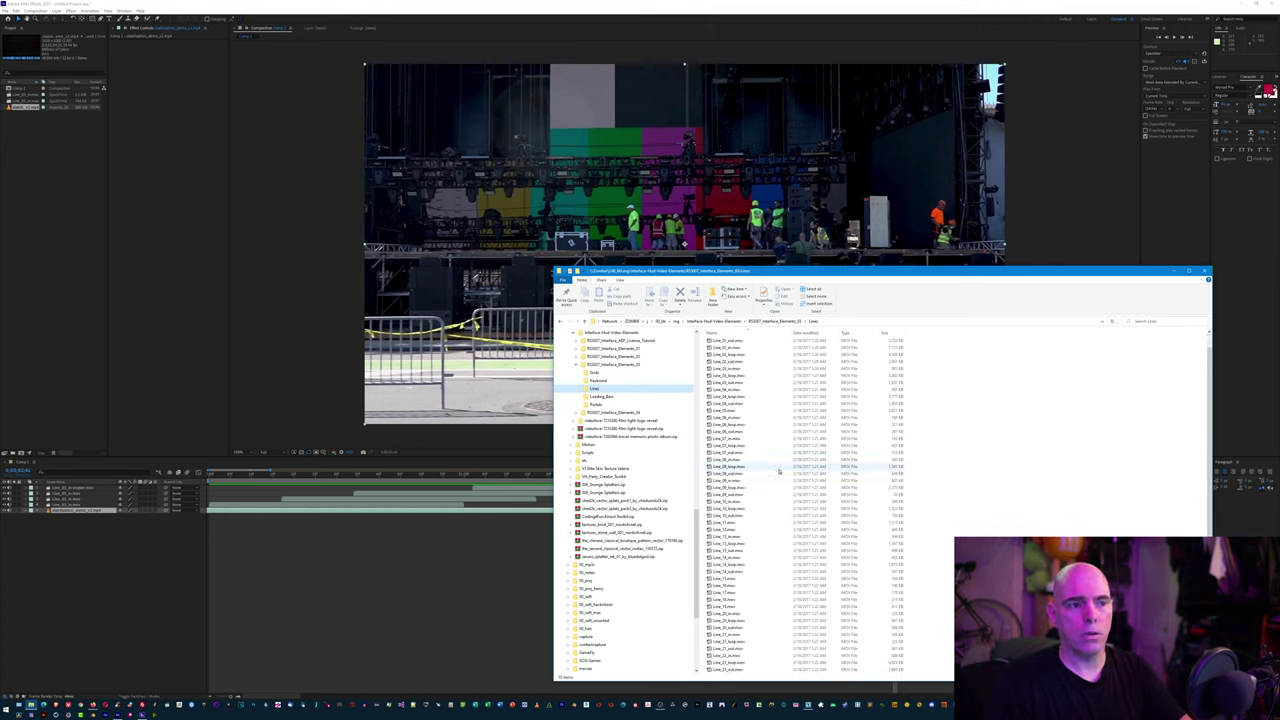
scroll(827, 498, up, 1)
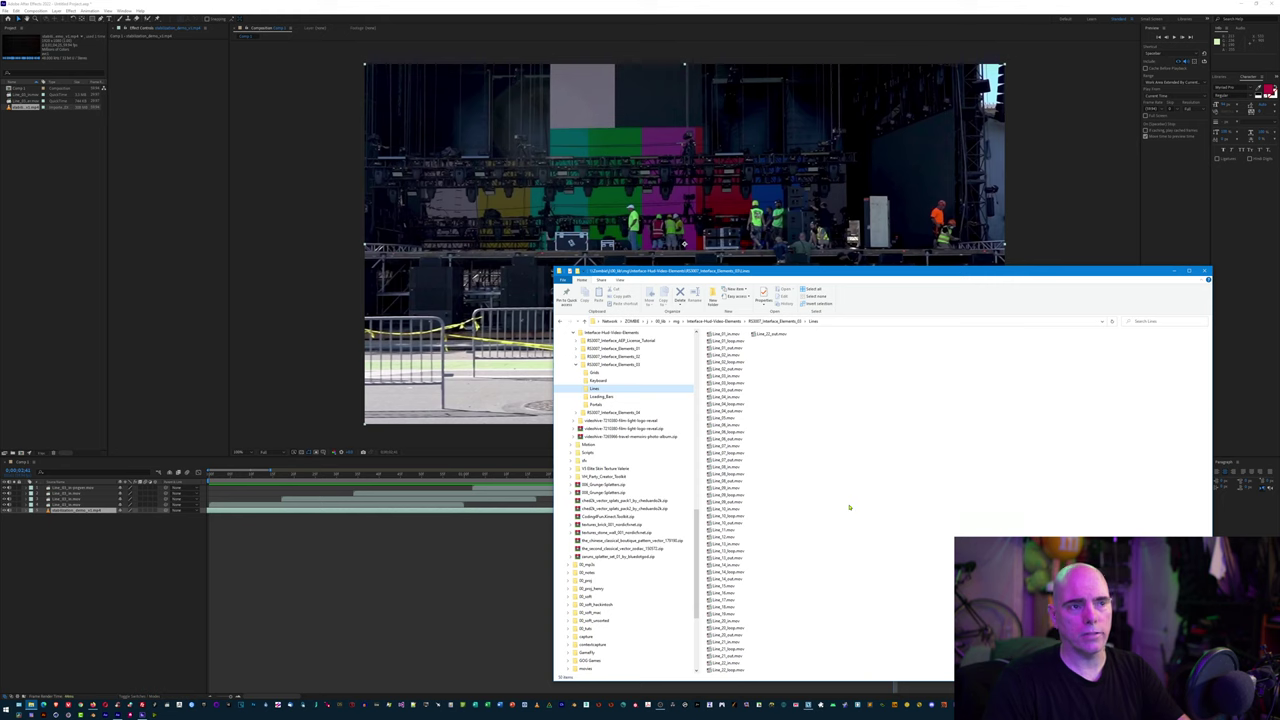
Step: Search the Interface_Elements_03 folder for *.mov and show the results as a compact list
click(596, 366)
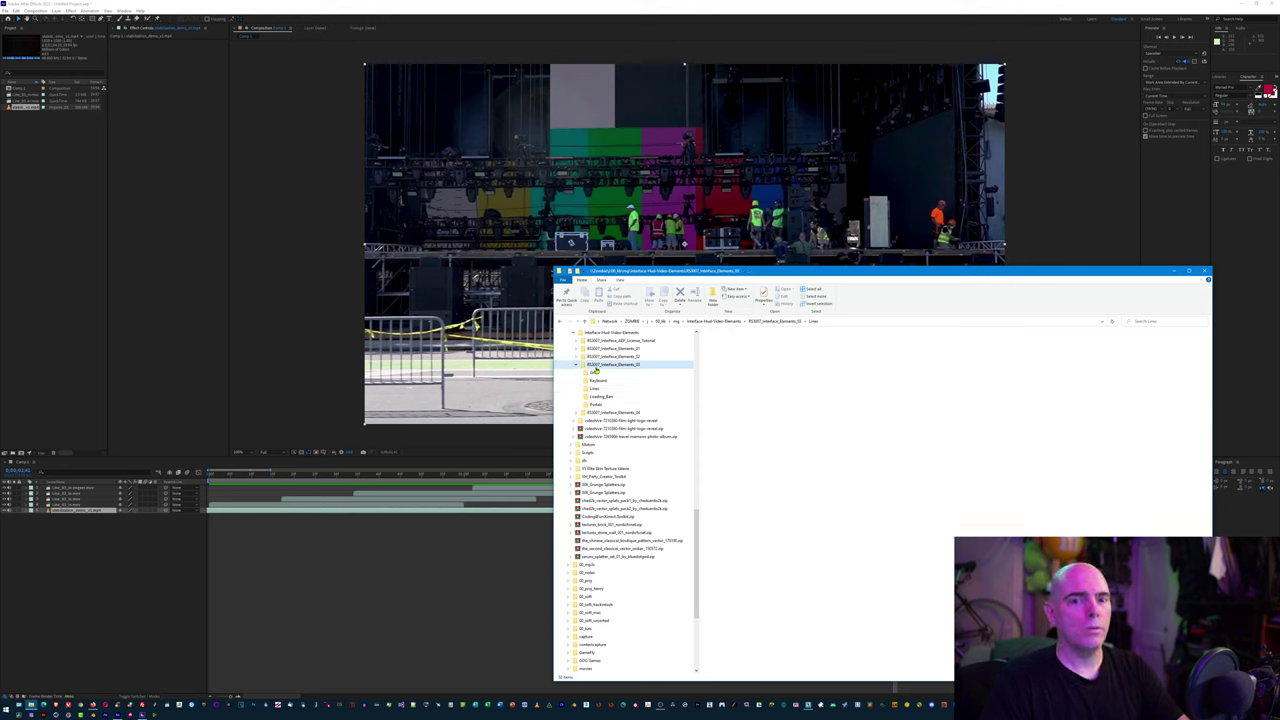
click(1144, 321)
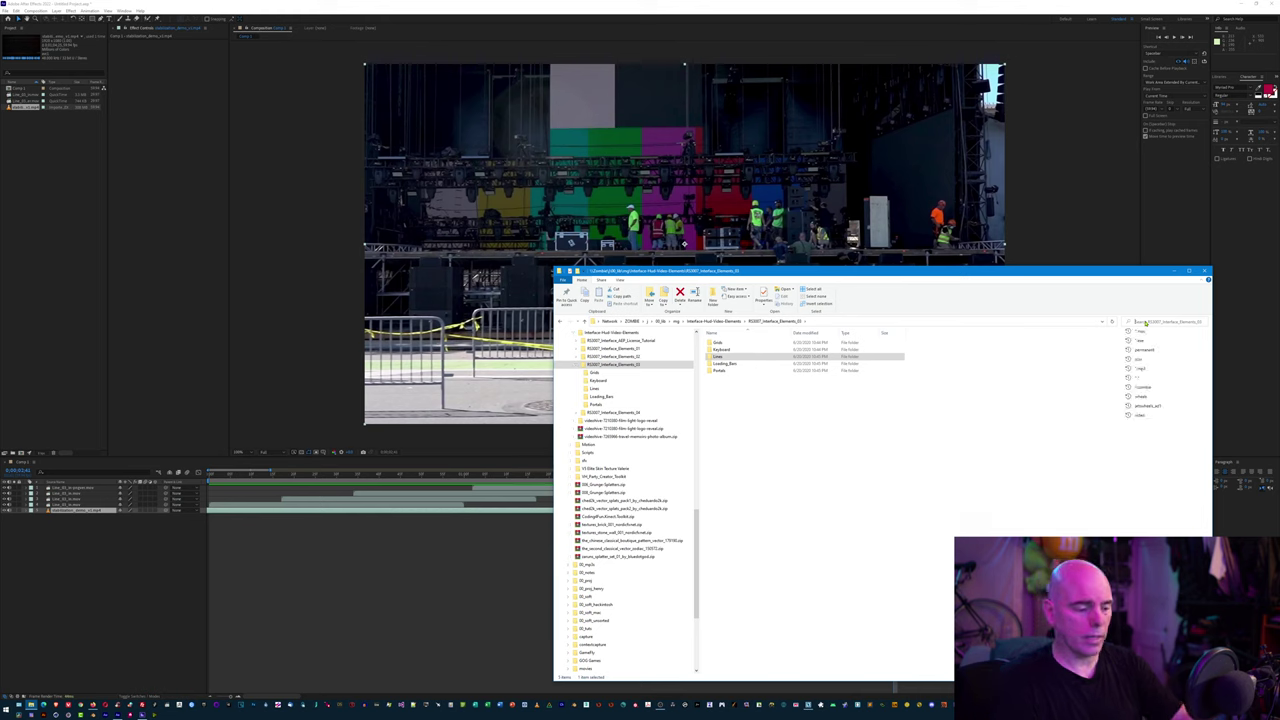
text(*.mov)
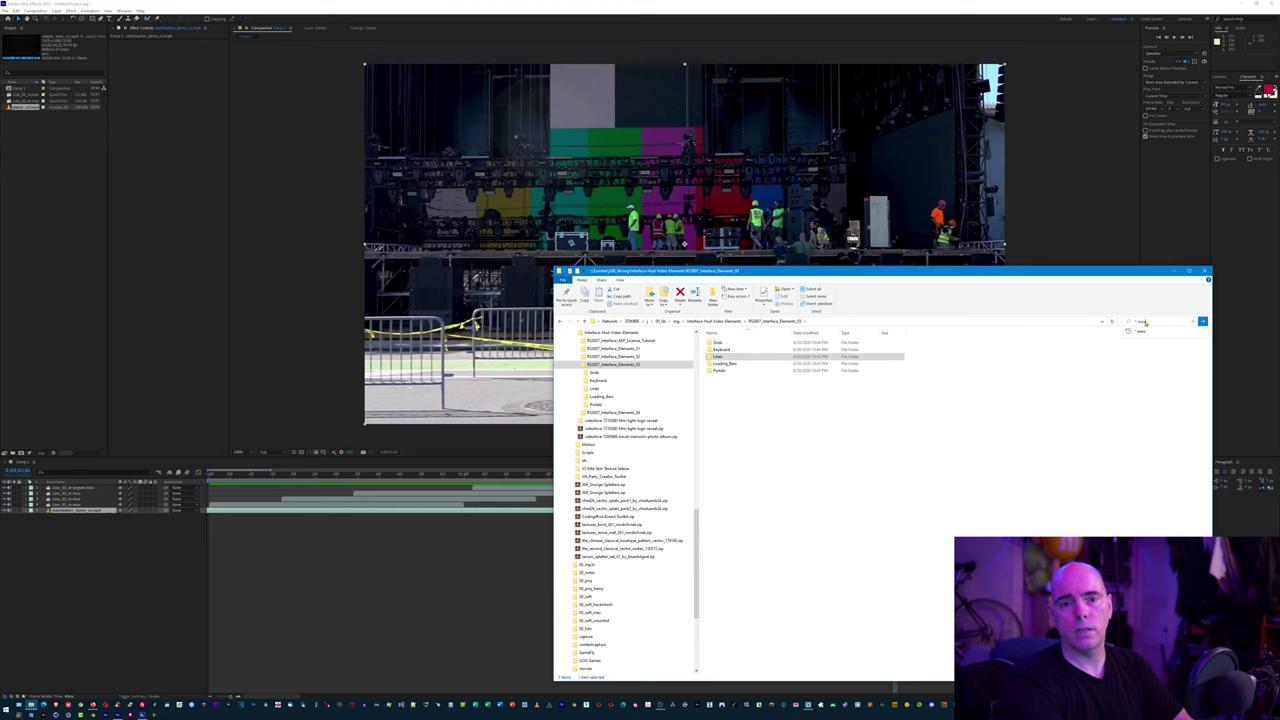
key(Return)
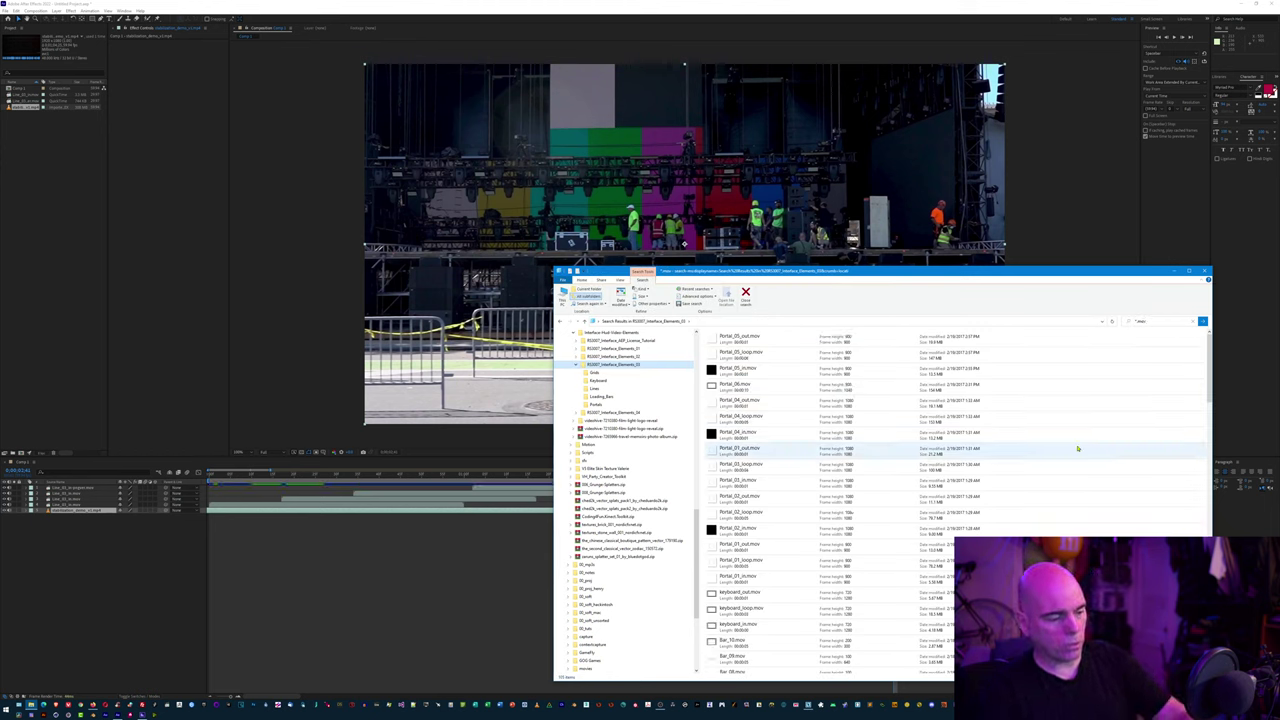
key(ctrl+shift+5)
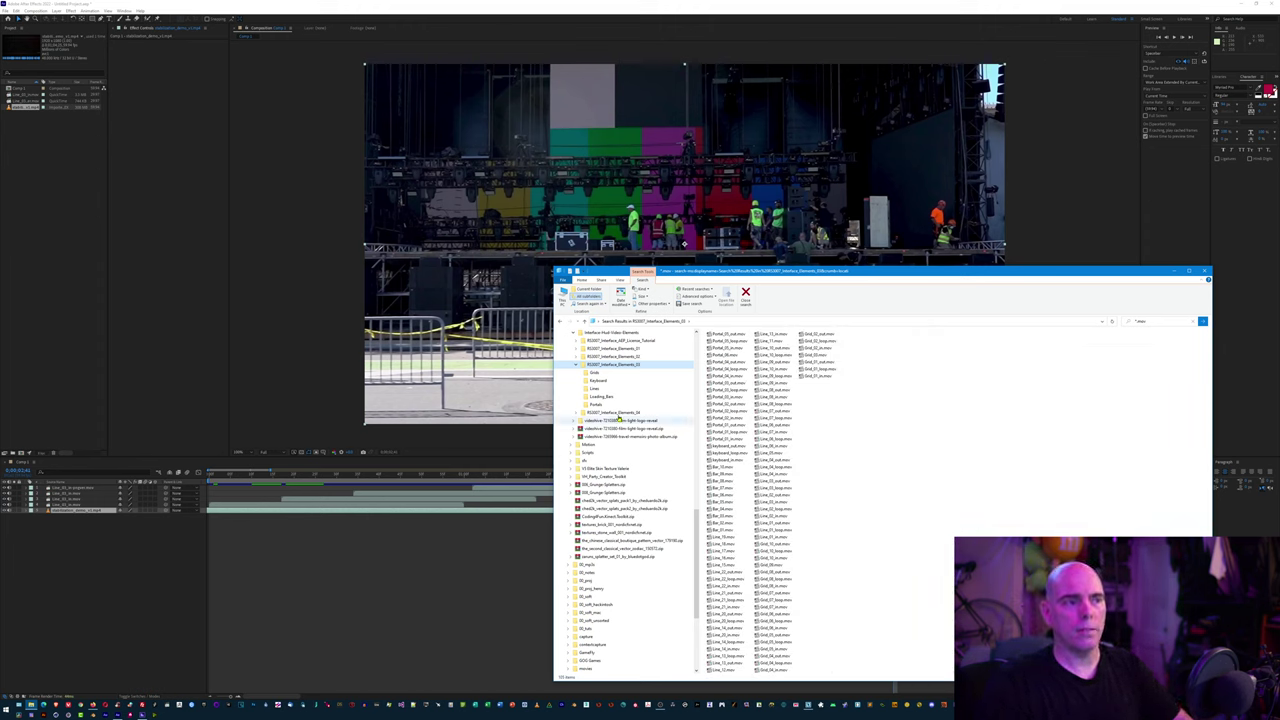
Step: Search the whole Interface Hud Video Elements folder for *.mov and show the results as a compact list
scroll(619, 397, up, 1)
scroll(619, 397, up, 1)
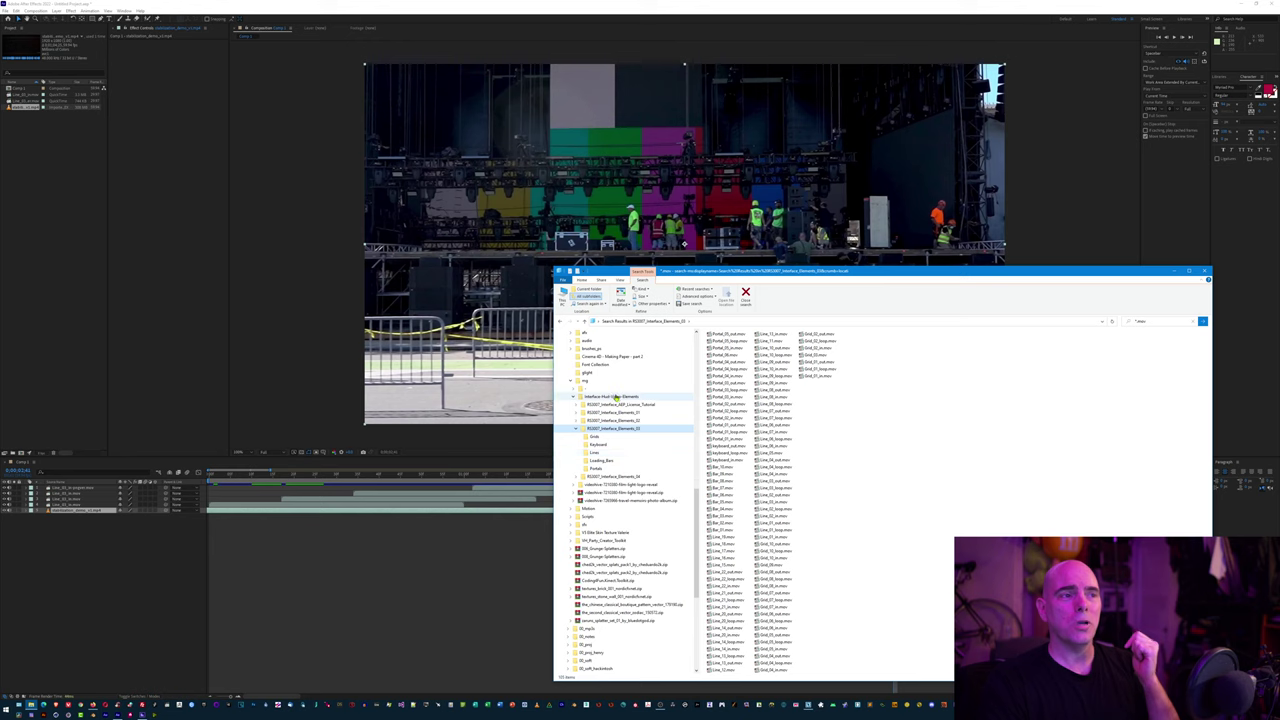
click(619, 397)
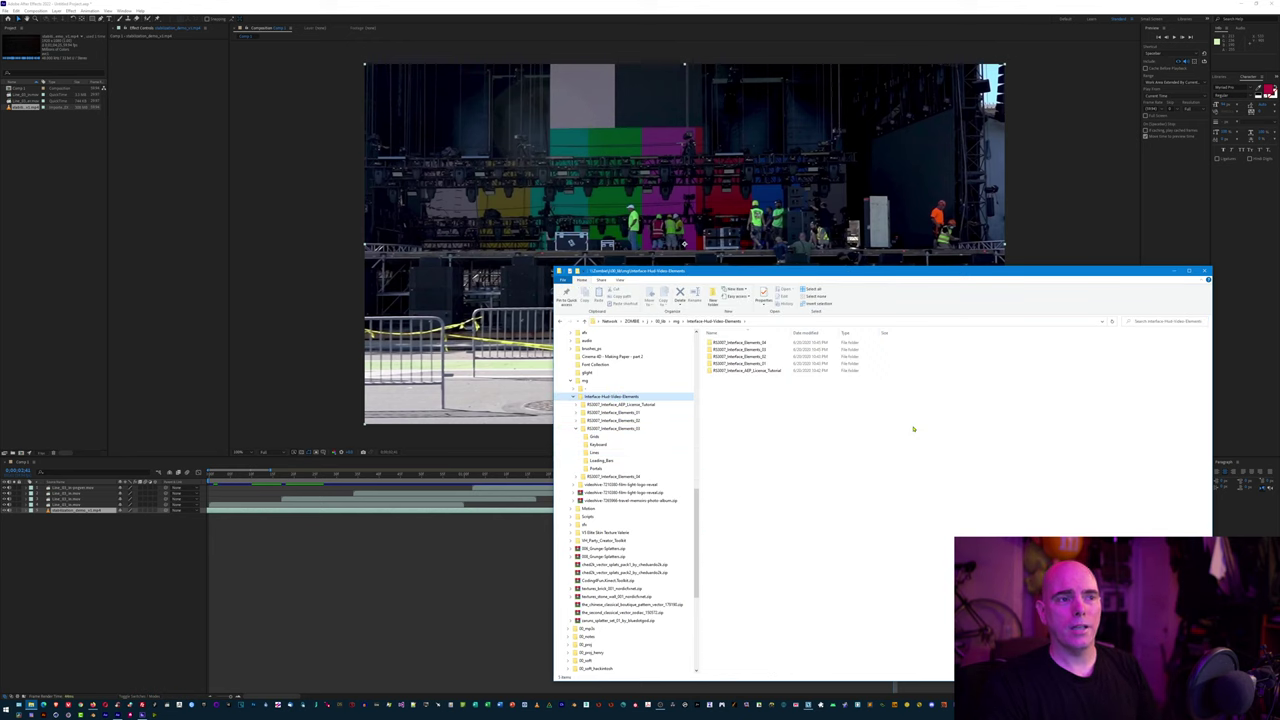
click(1156, 323)
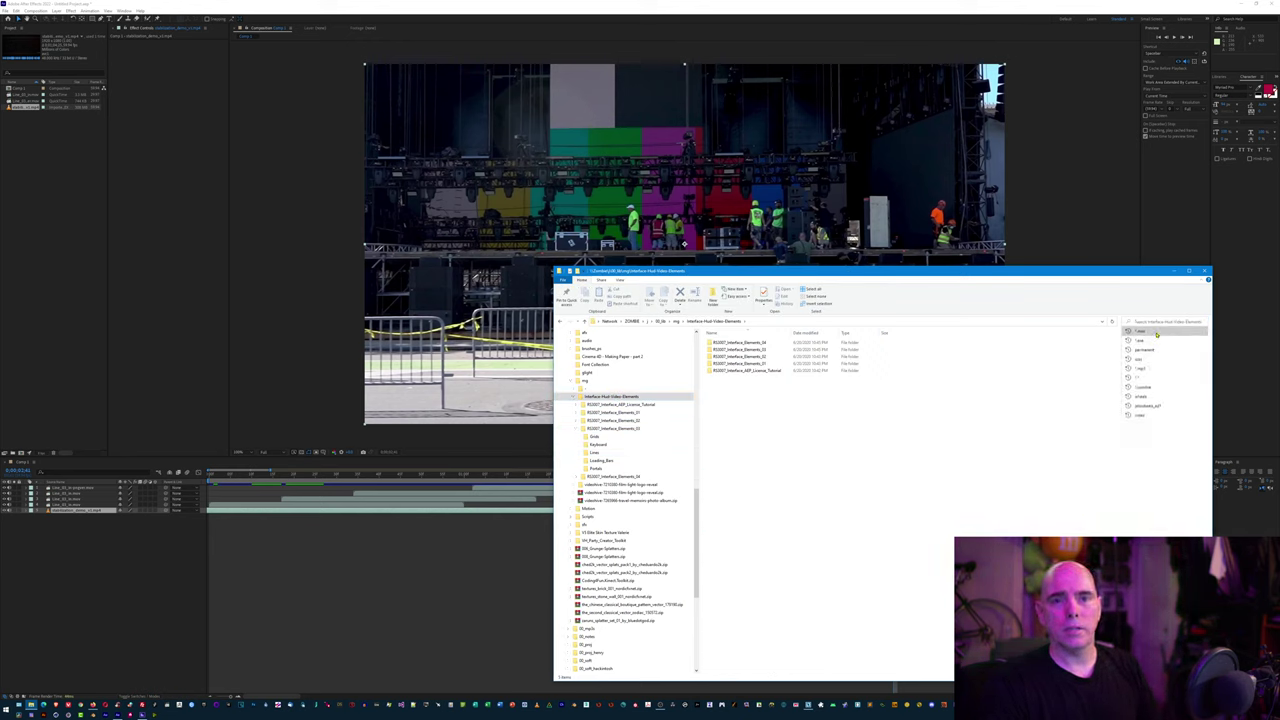
text(video)
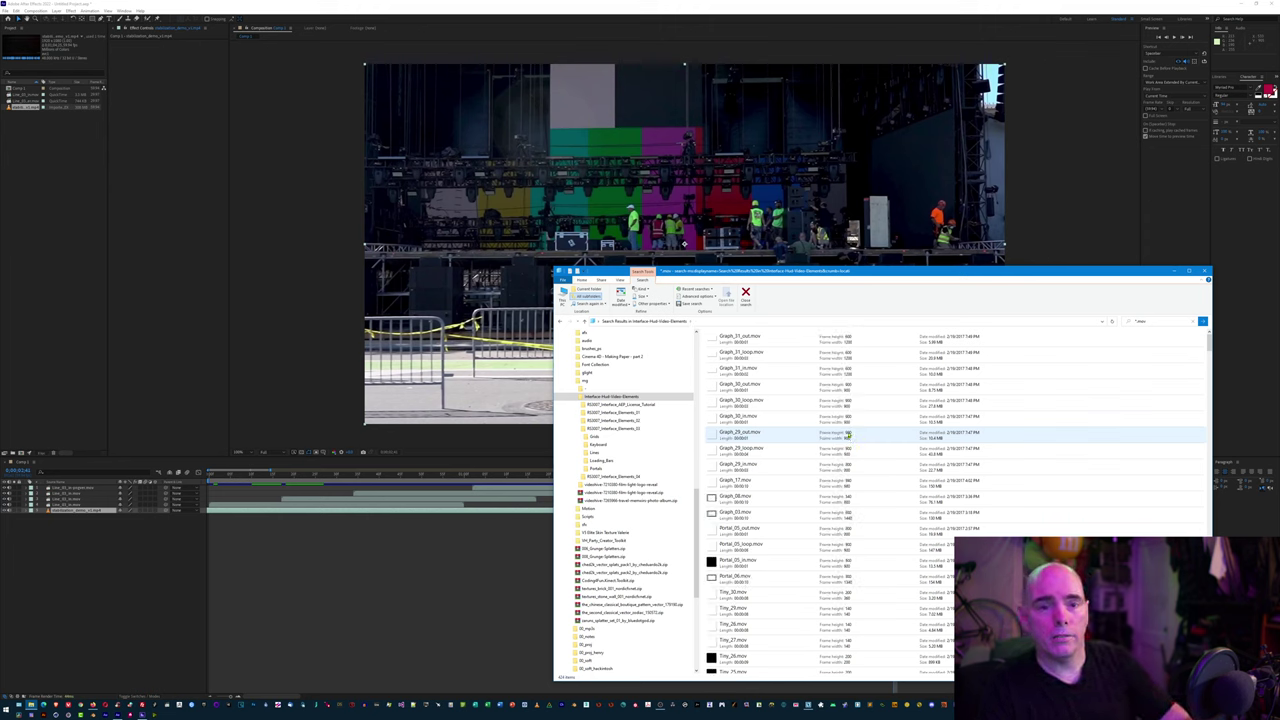
click(848, 436)
key(ctrl+shift+5)
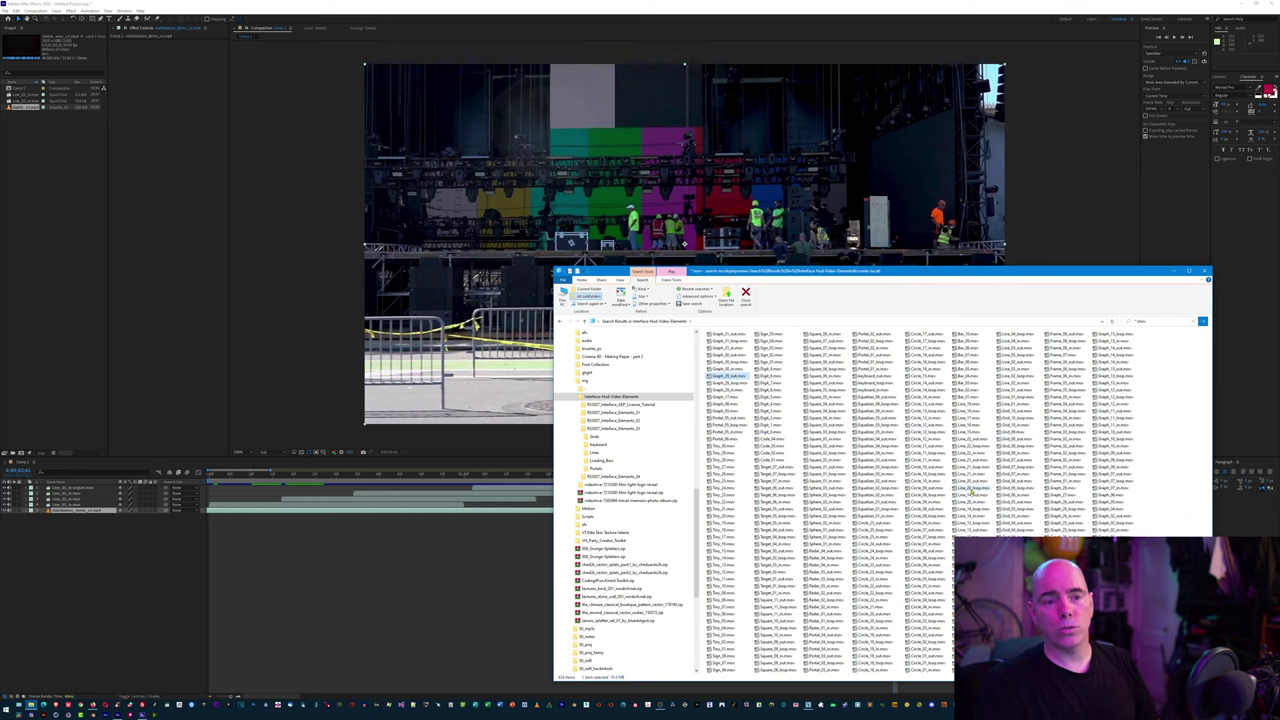
Step: Arrange the File Explorer search results and Adobe Media Encoder side by side, each filling half of the screen
drag(749, 279, 1, 360)
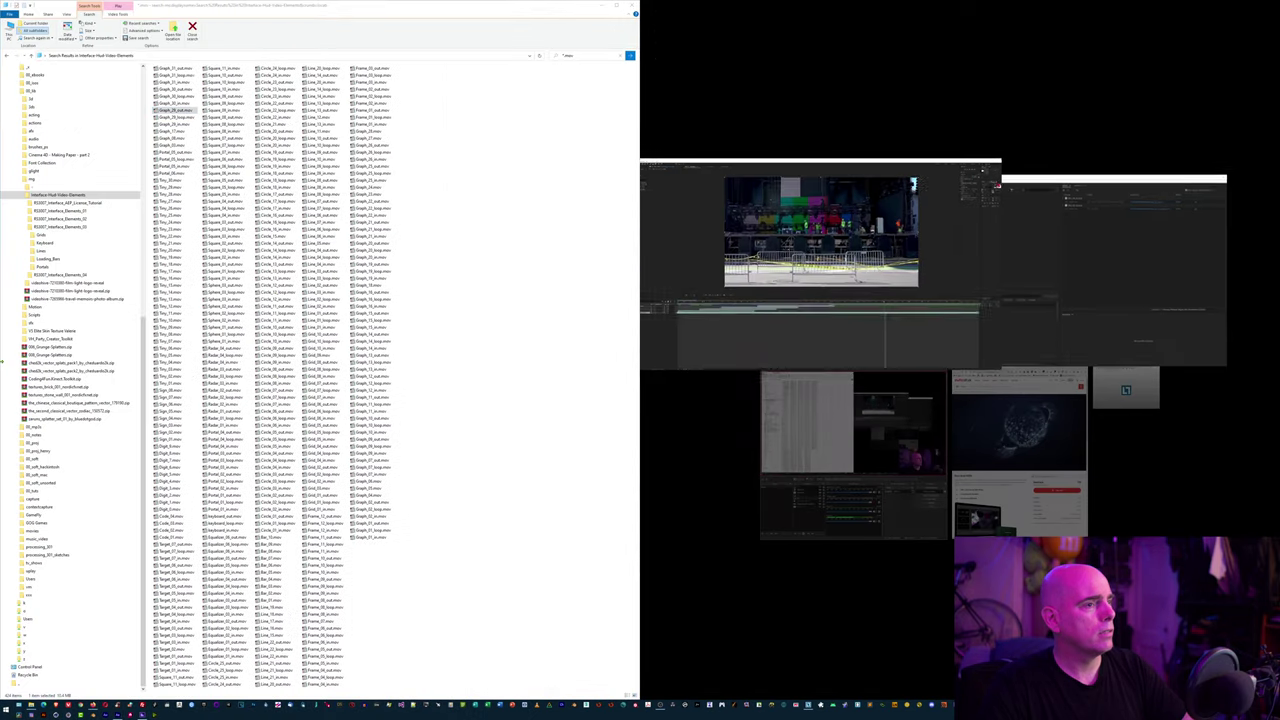
click(1128, 252)
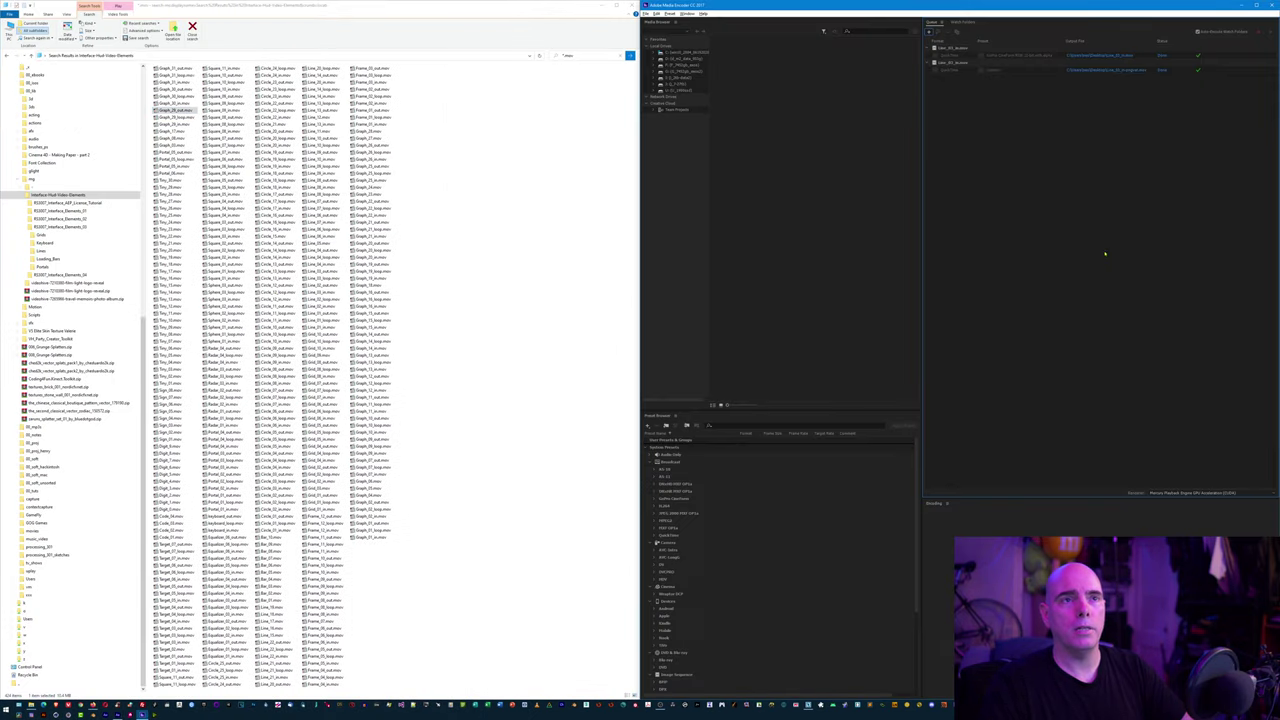
Step: Remove all finished items from the Adobe Media Encoder queue
key(ctrl+a)
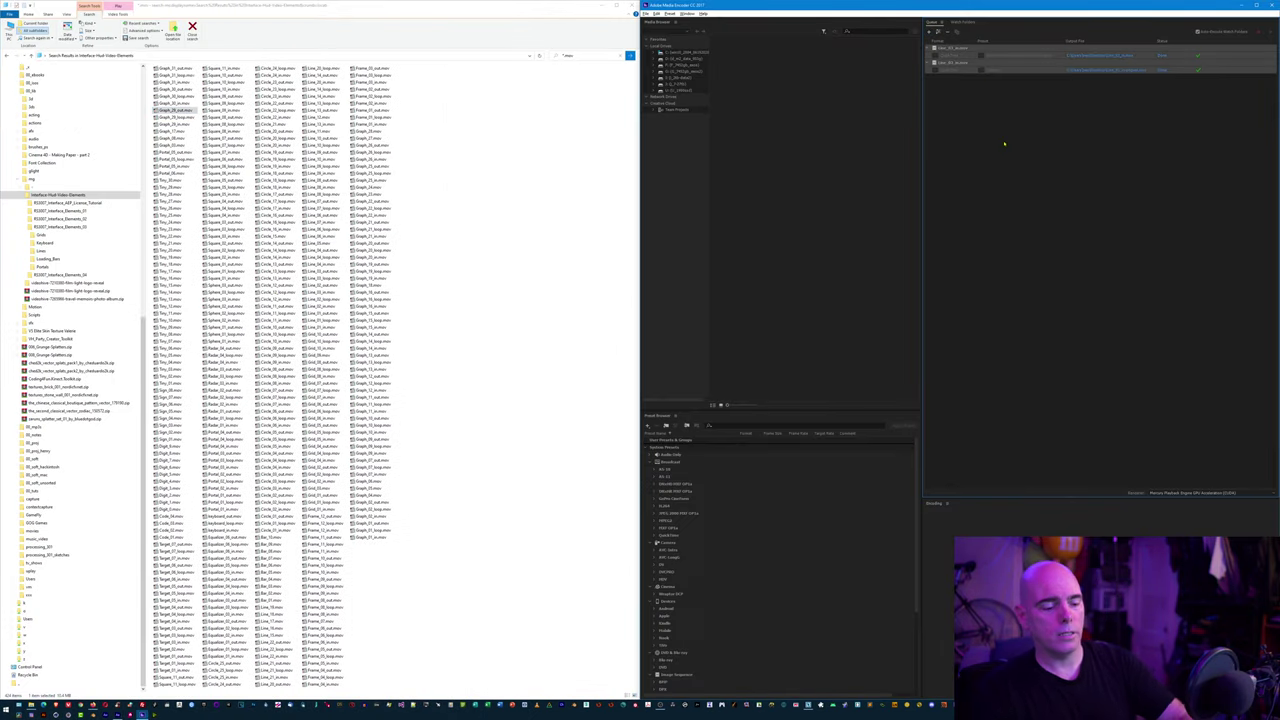
key(Delete)
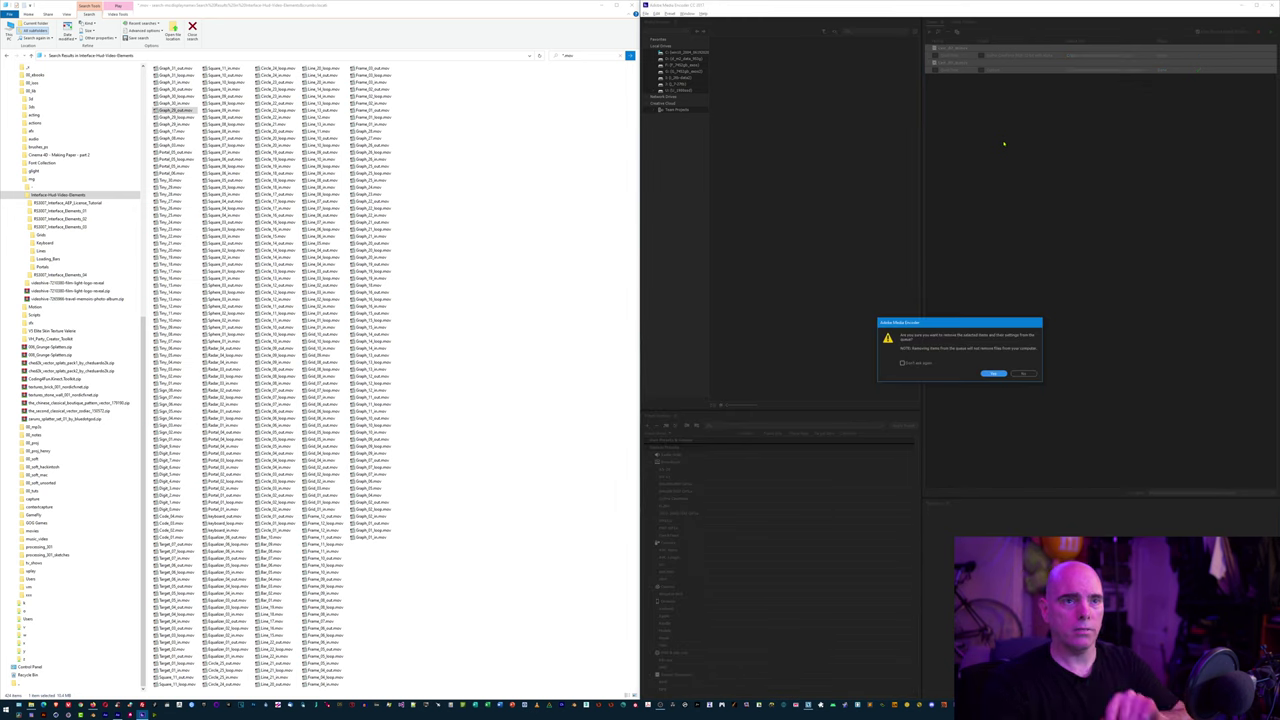
click(993, 373)
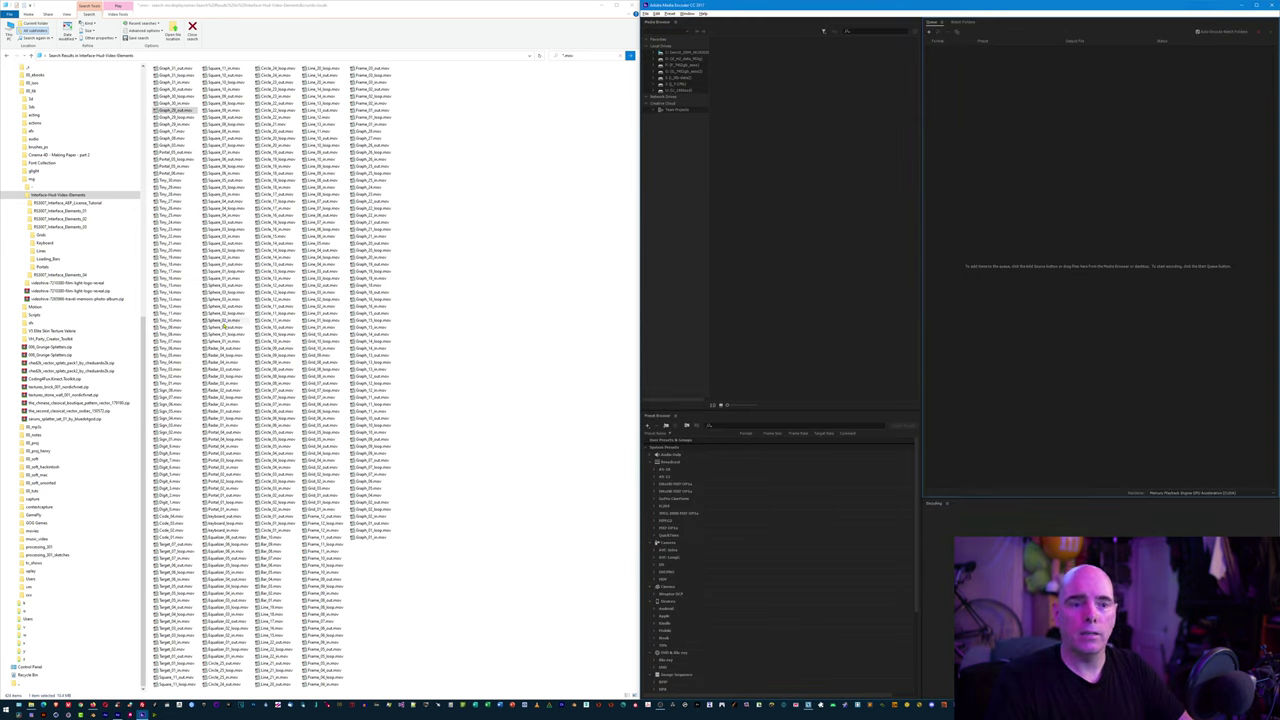
Step: Add all the MOV search results from File Explorer to the encoding queue, cancelling the import partway through
drag(200, 342, 803, 253)
key(ctrl+a)
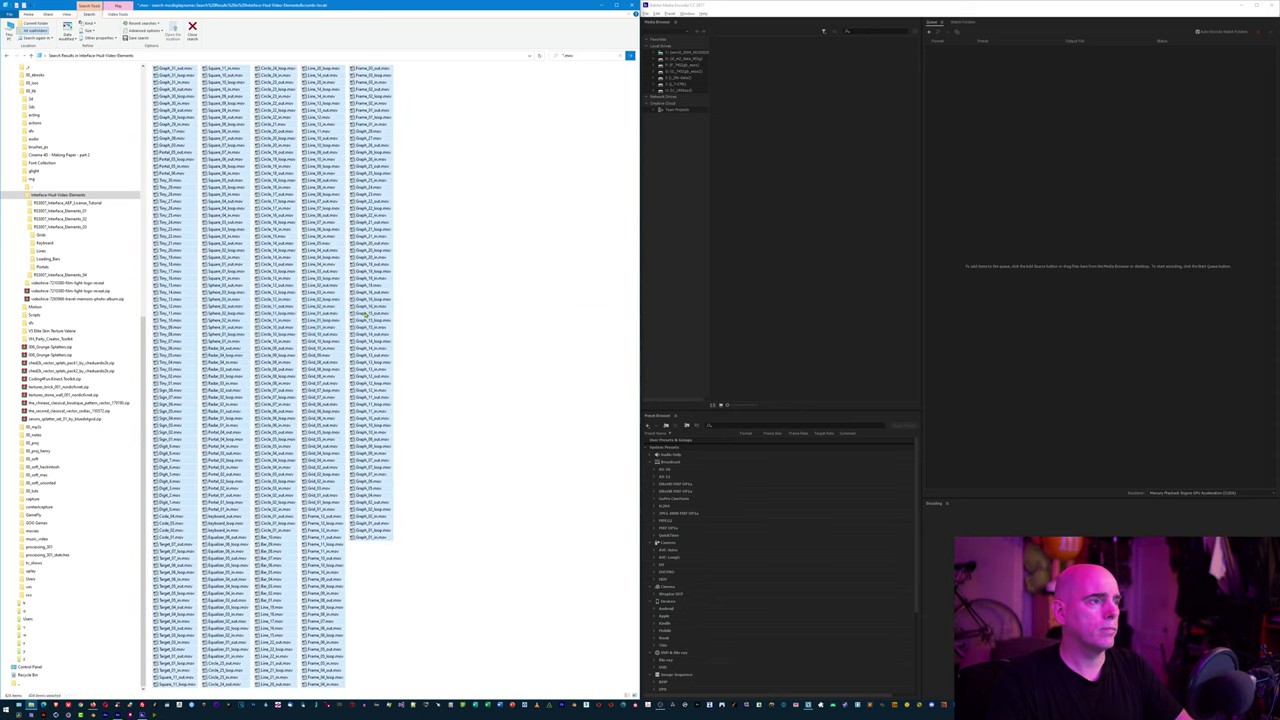
drag(230, 290, 1112, 208)
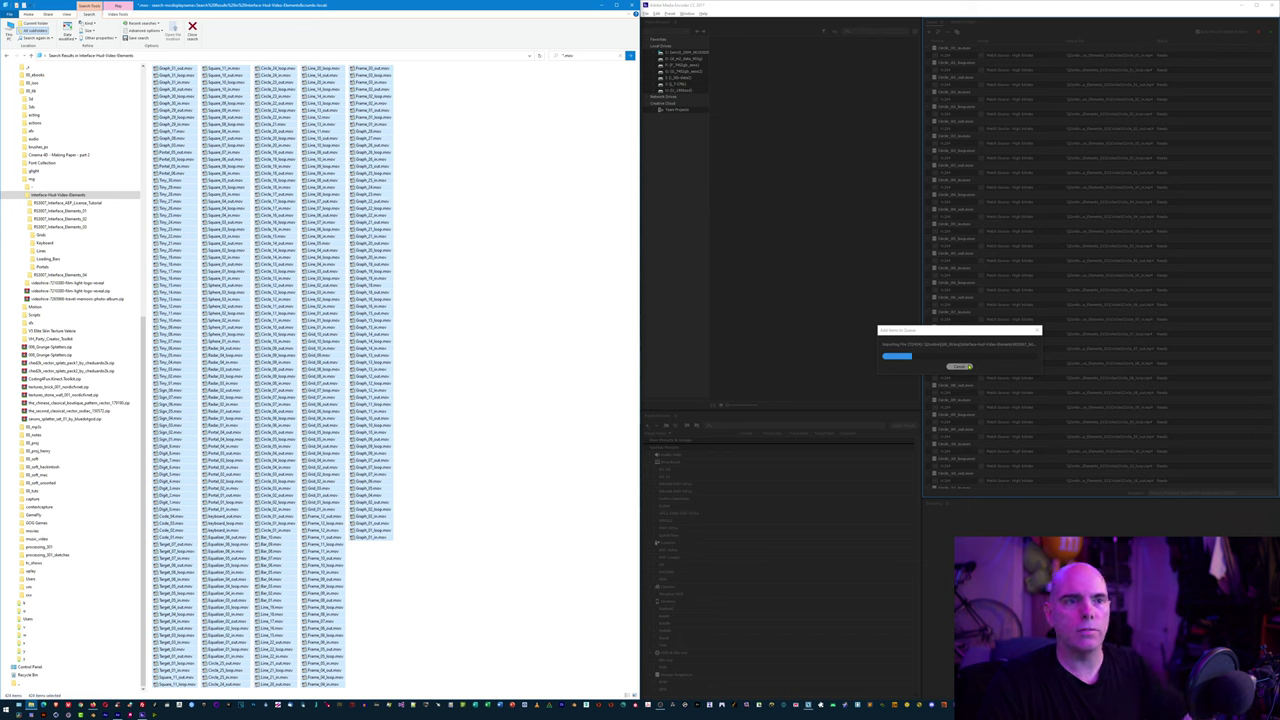
click(958, 366)
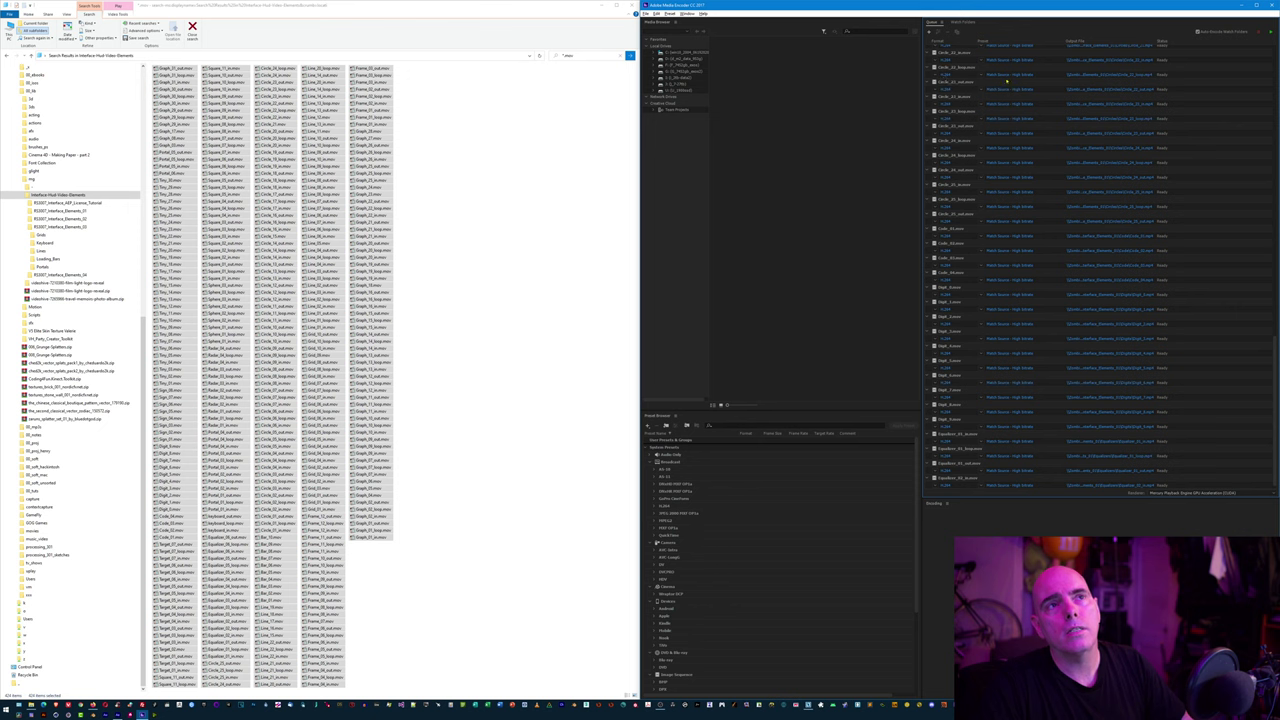
Step: Set the output format of all queued clips to QuickTime
scroll(1010, 119, up, 5)
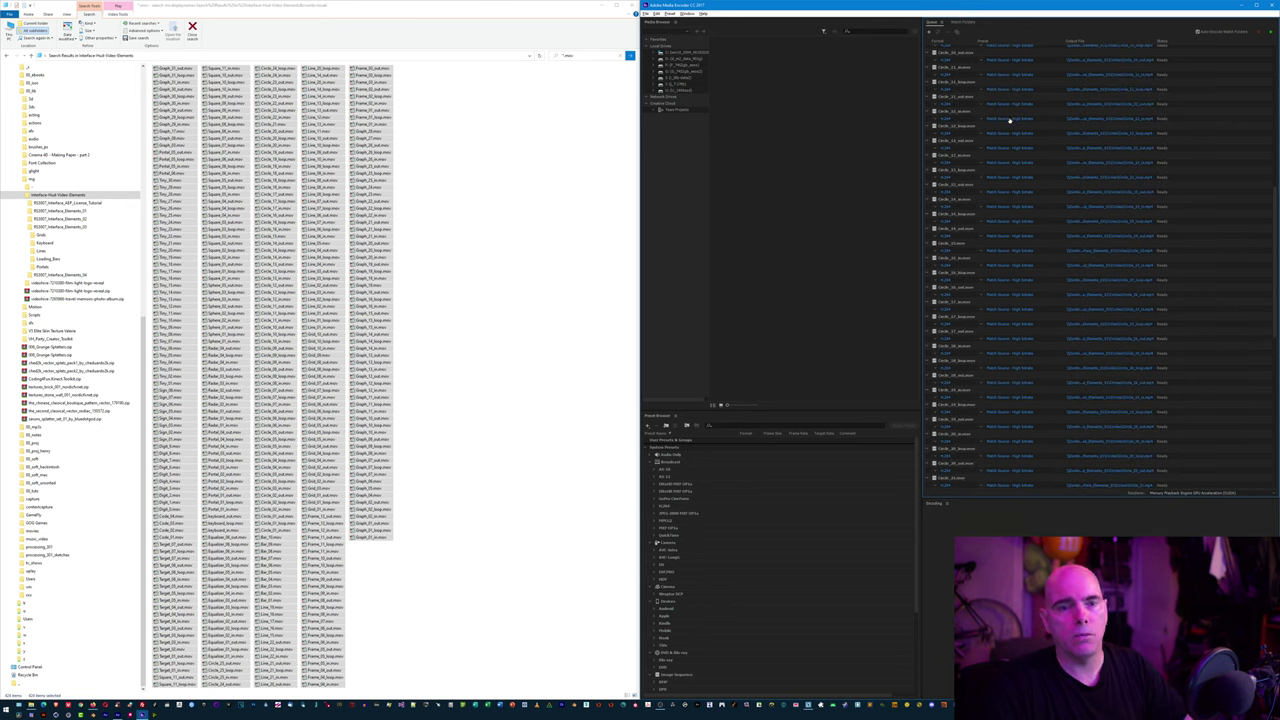
click(1054, 164)
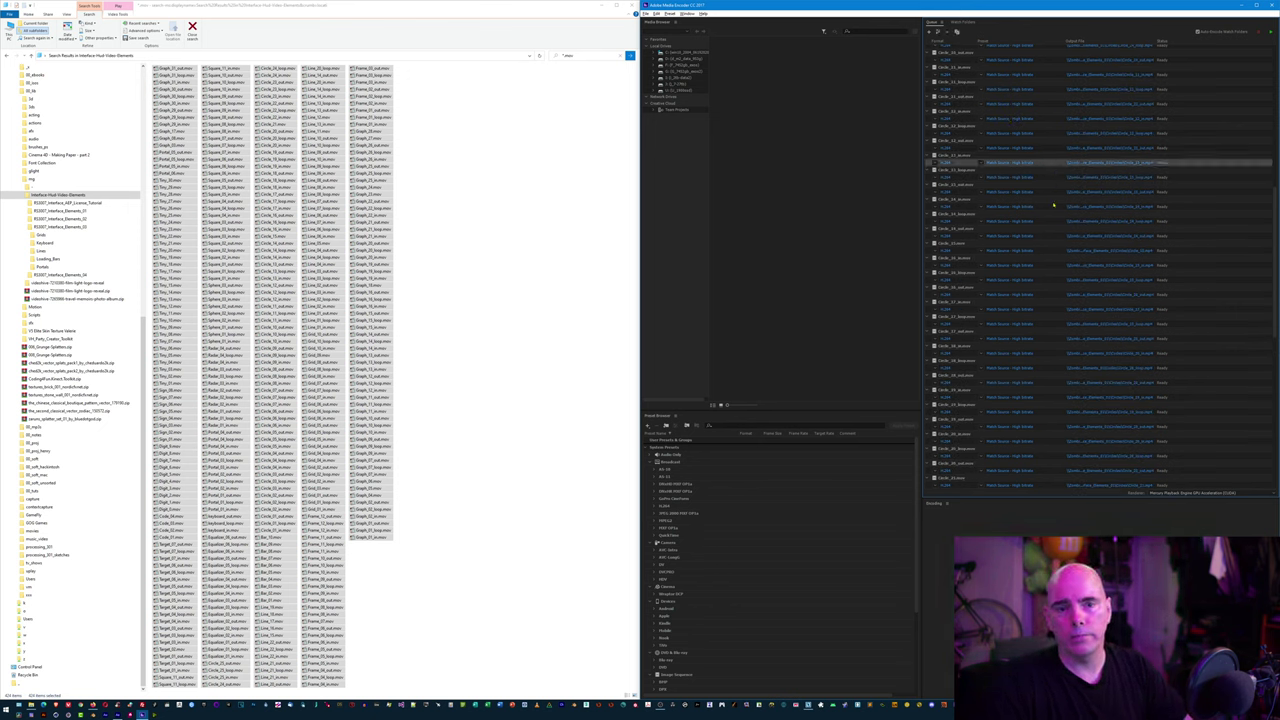
key(ctrl+a)
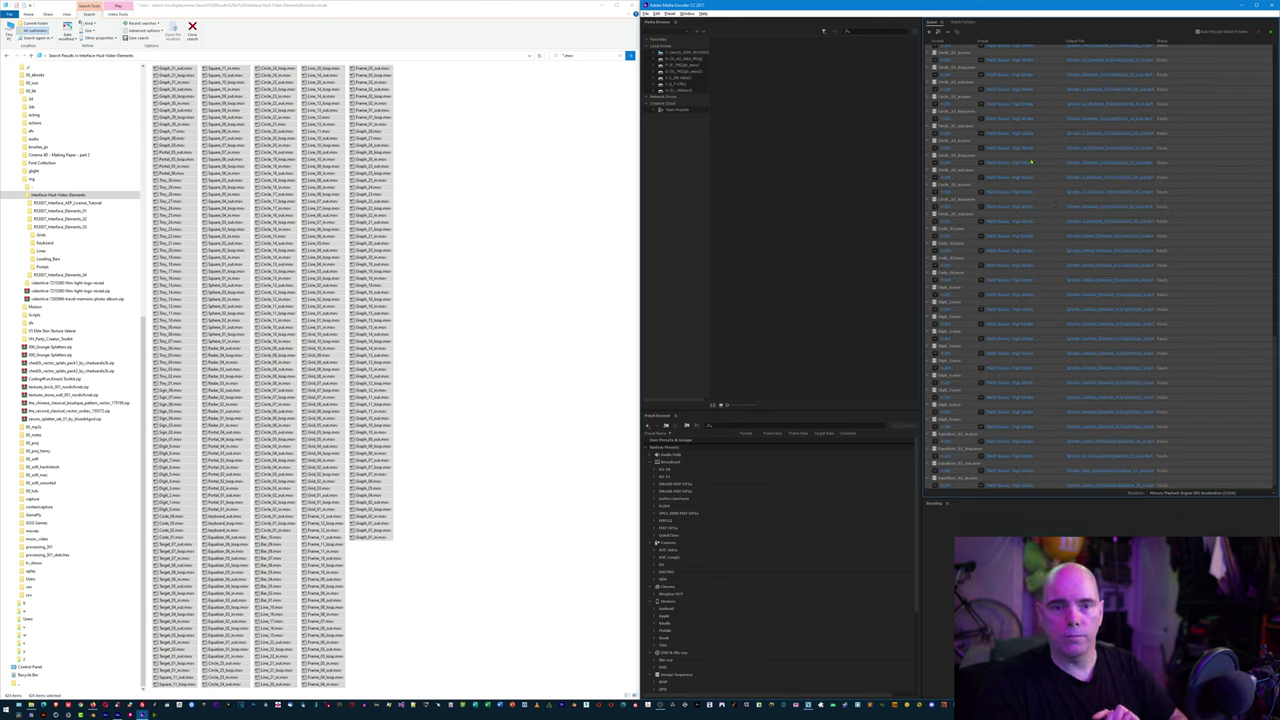
scroll(1014, 134, up, 5)
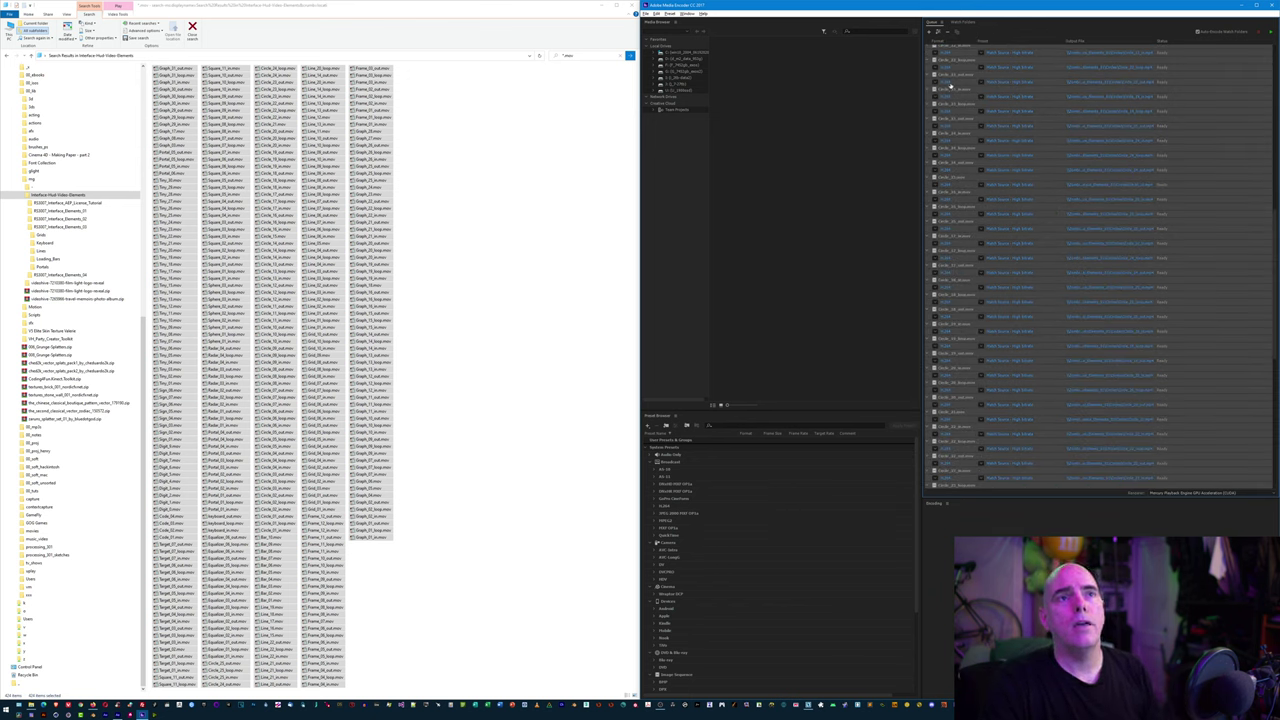
scroll(950, 88, up, 2)
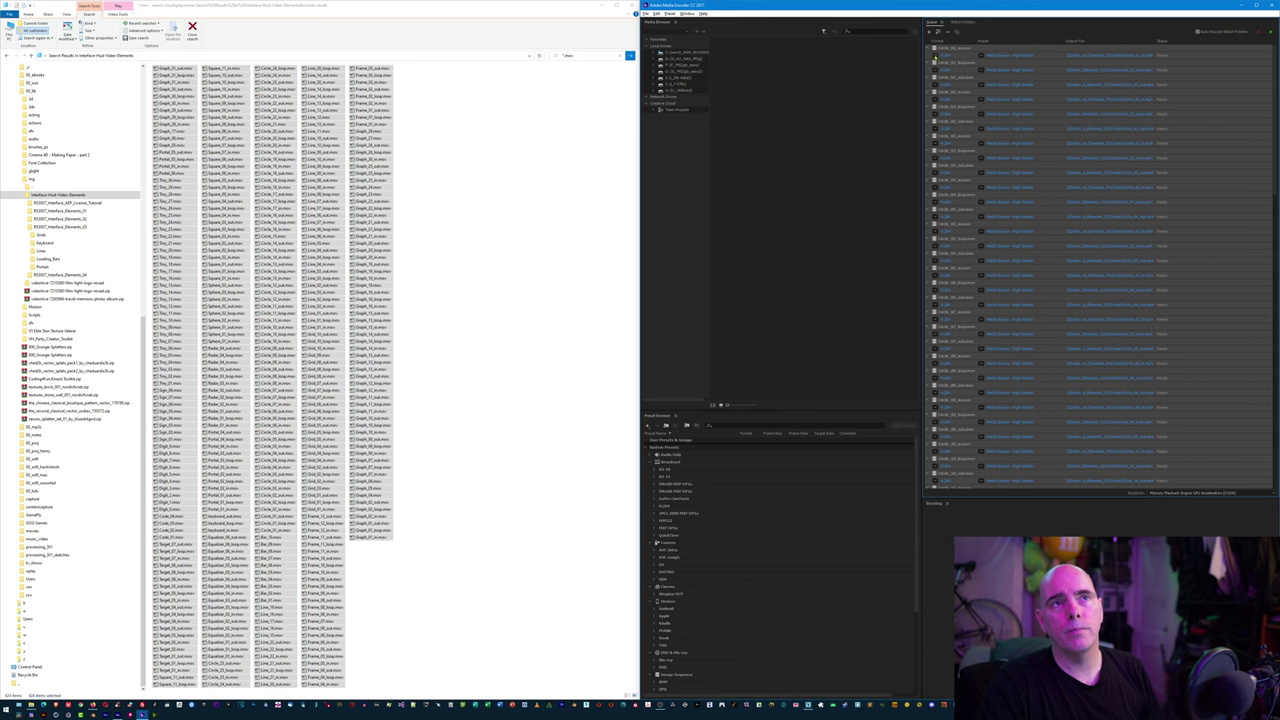
click(936, 60)
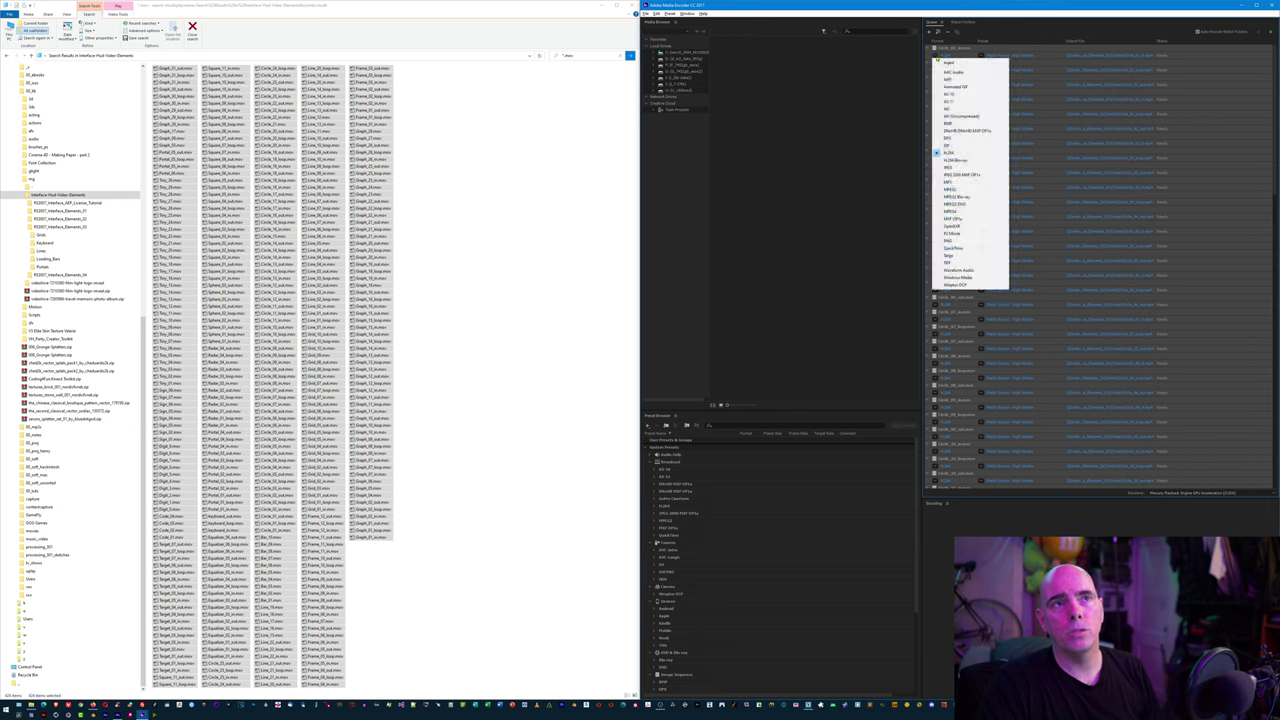
click(965, 248)
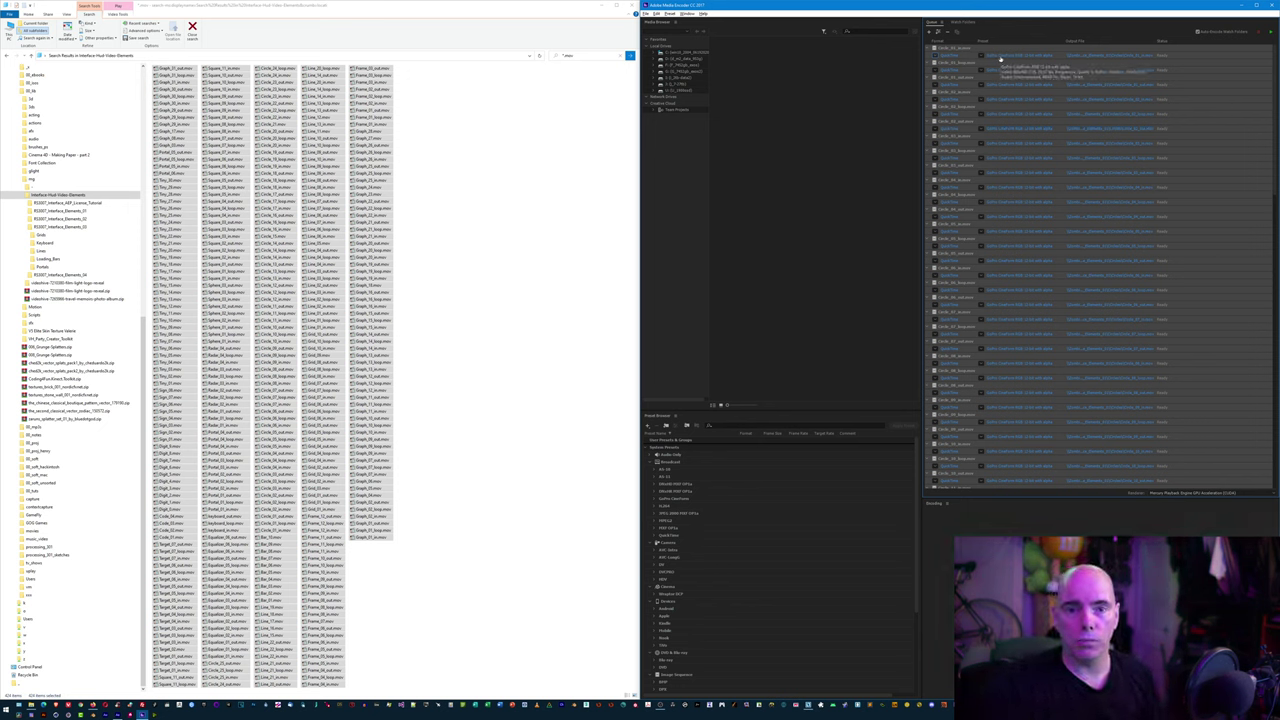
Step: Change the video codec of all selected outputs to PNG and apply the export settings to the whole batch
click(1000, 58)
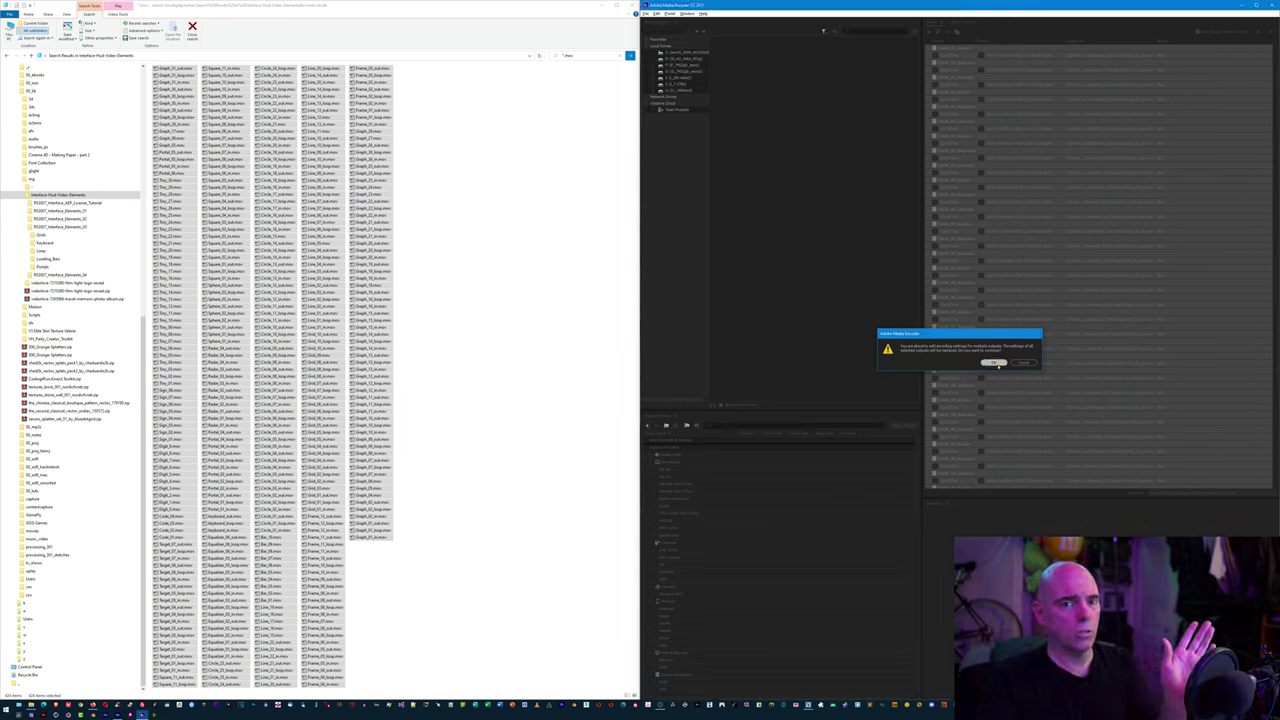
click(993, 363)
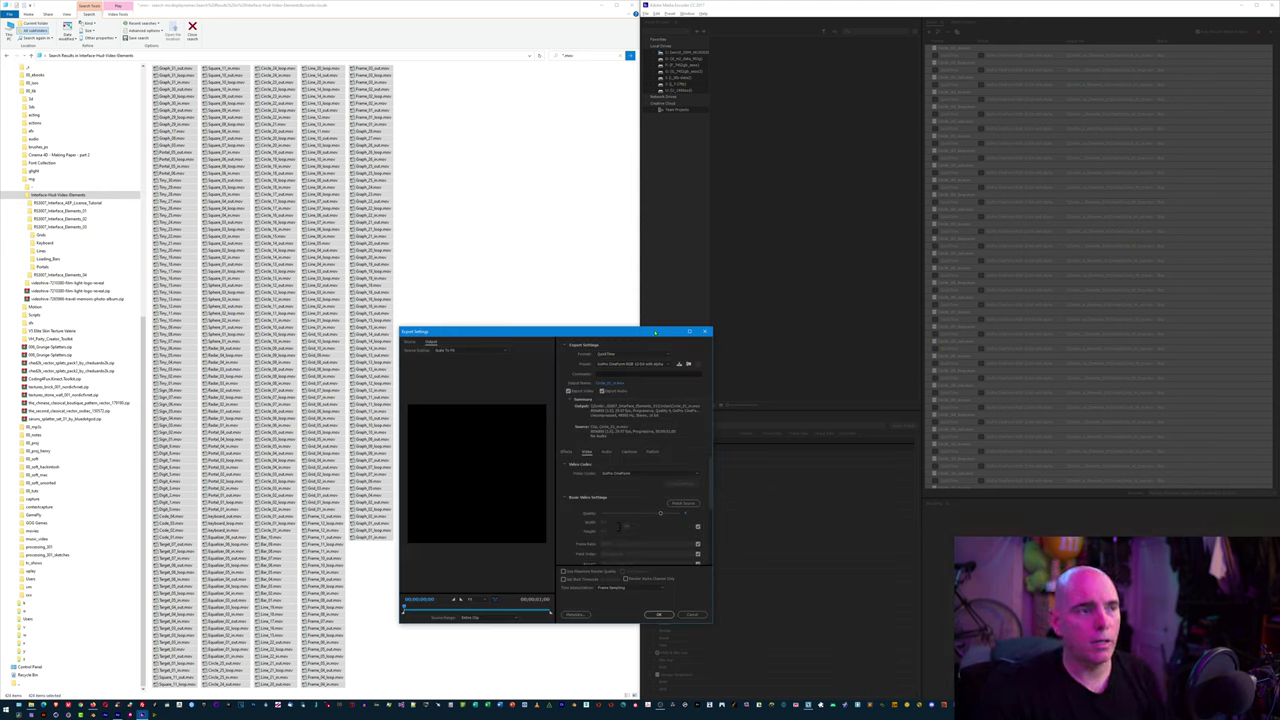
drag(655, 332, 1047, 256)
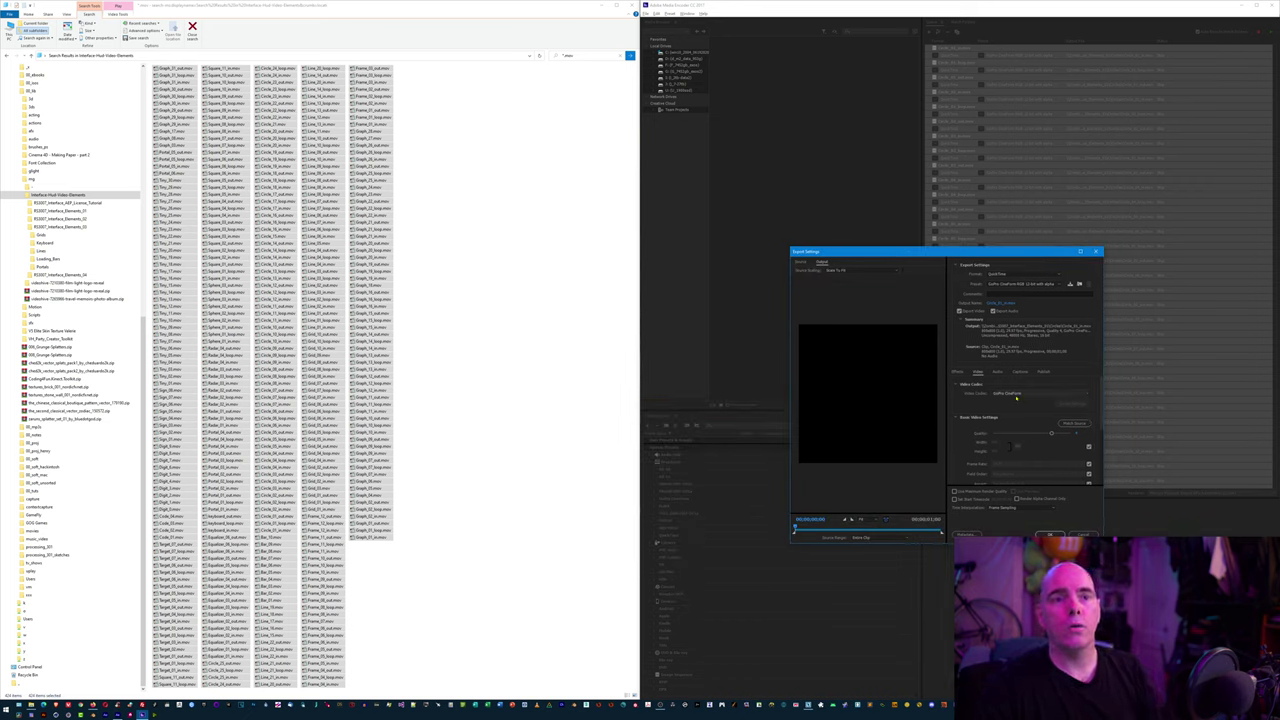
click(1015, 394)
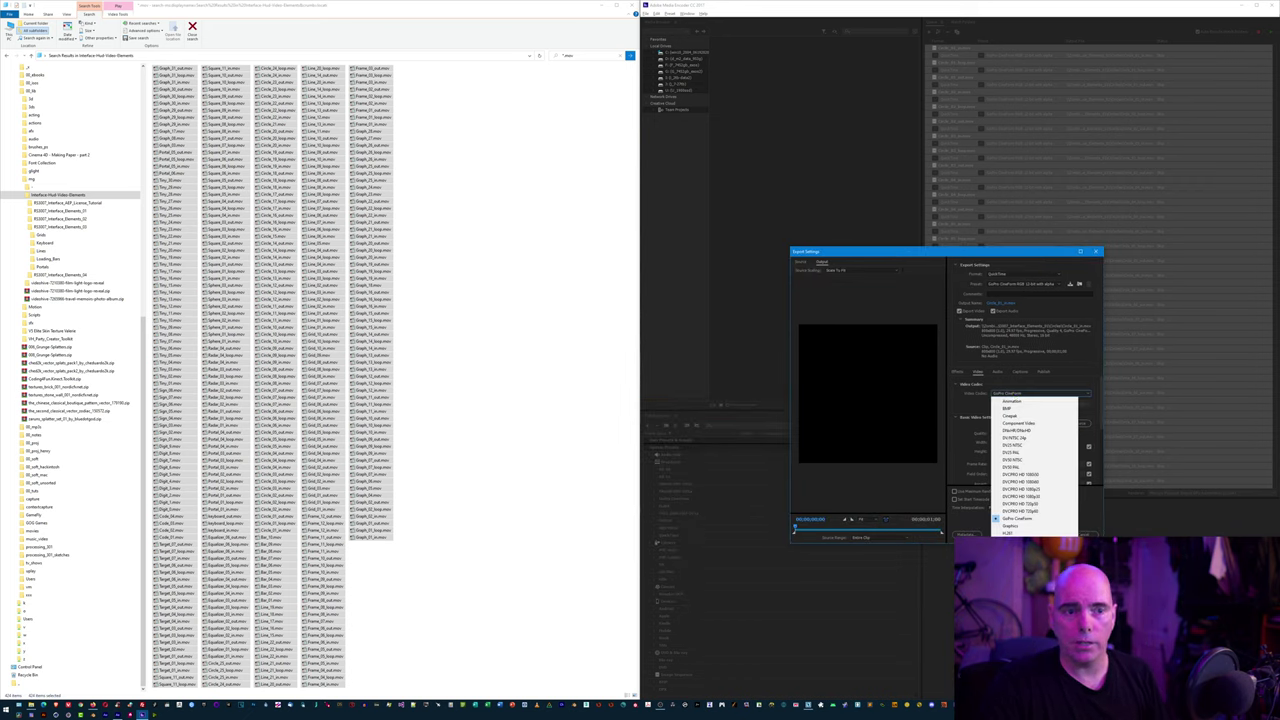
click(1015, 570)
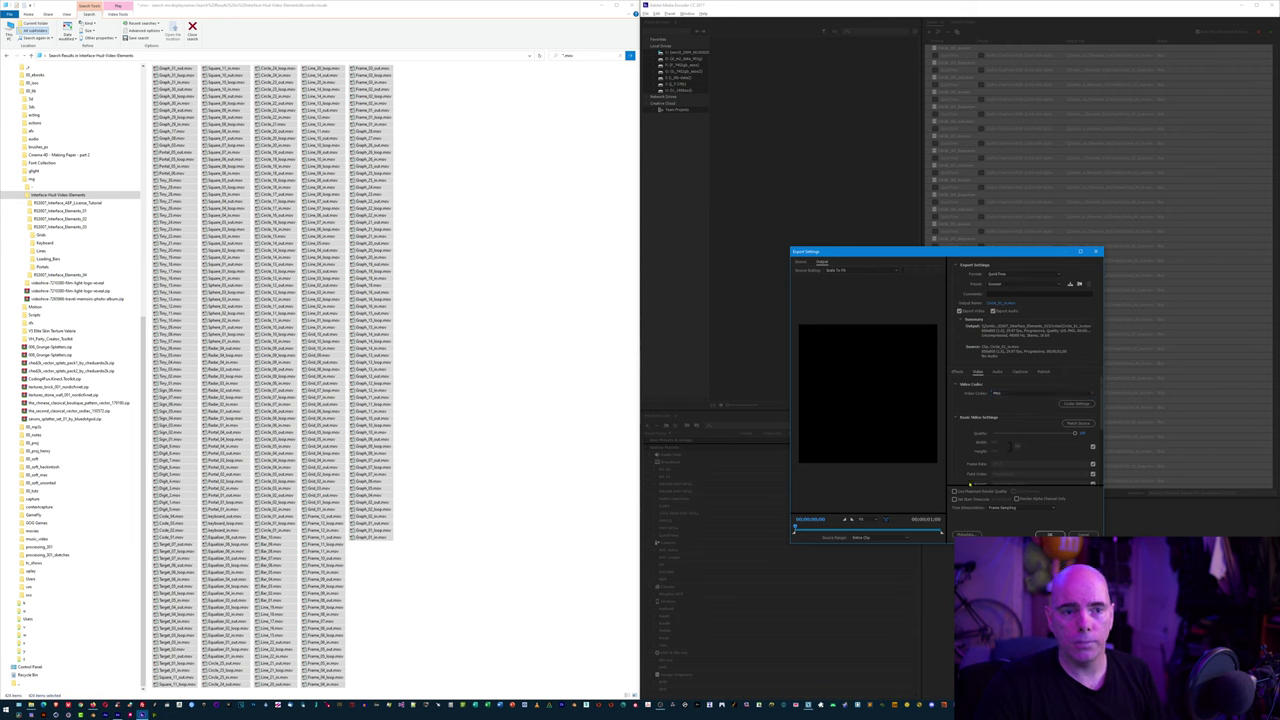
scroll(968, 459, down, 5)
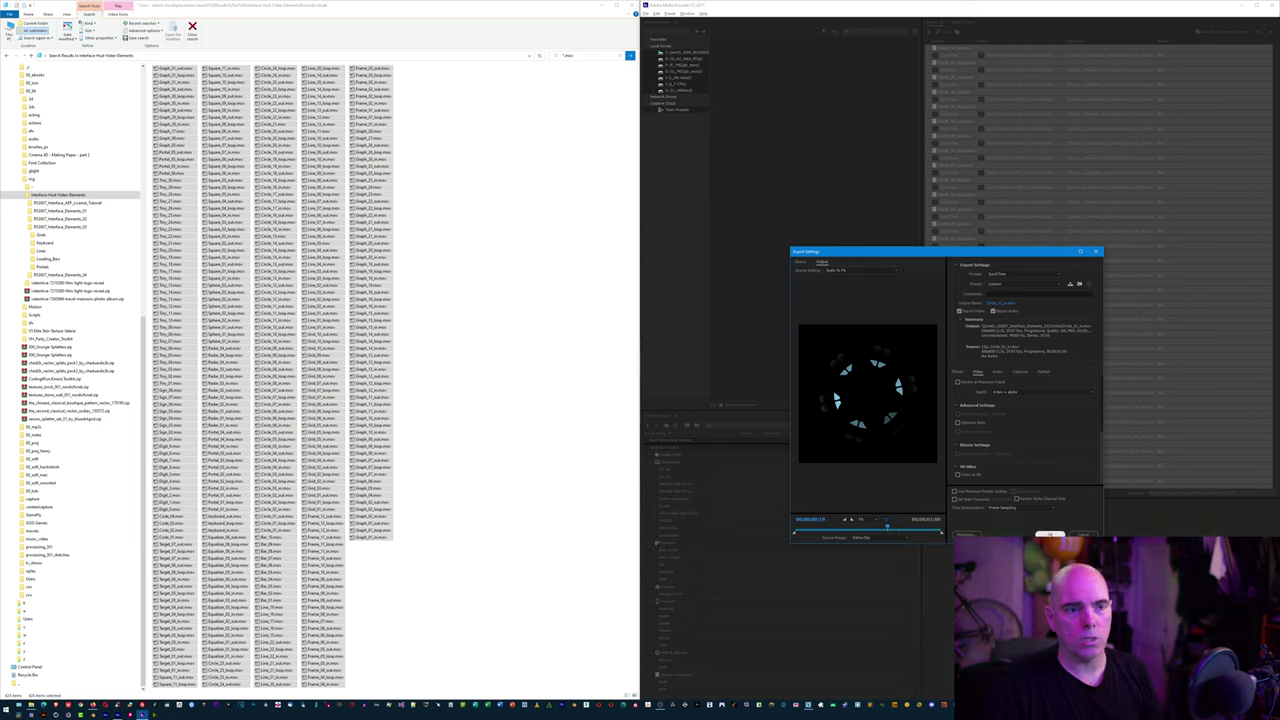
click(1049, 534)
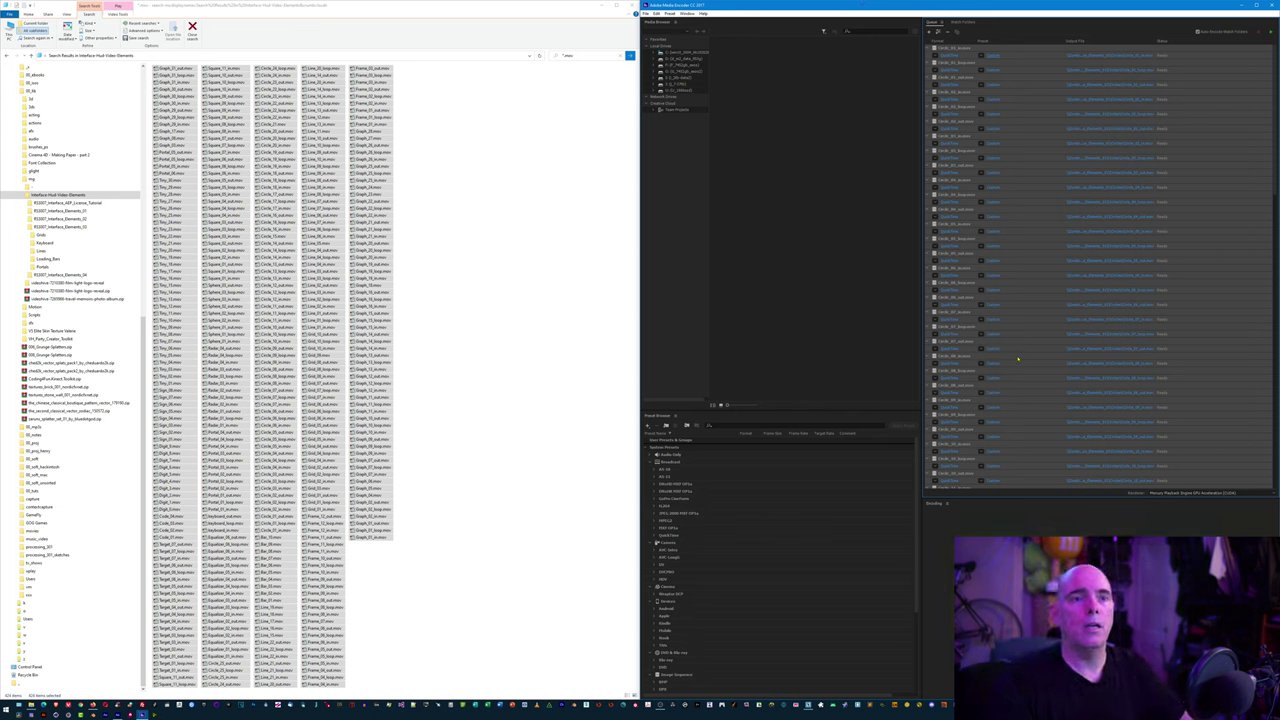
Step: Set the output folder of all queued clips to _converted on the D: drive and start encoding the queue
click(1120, 57)
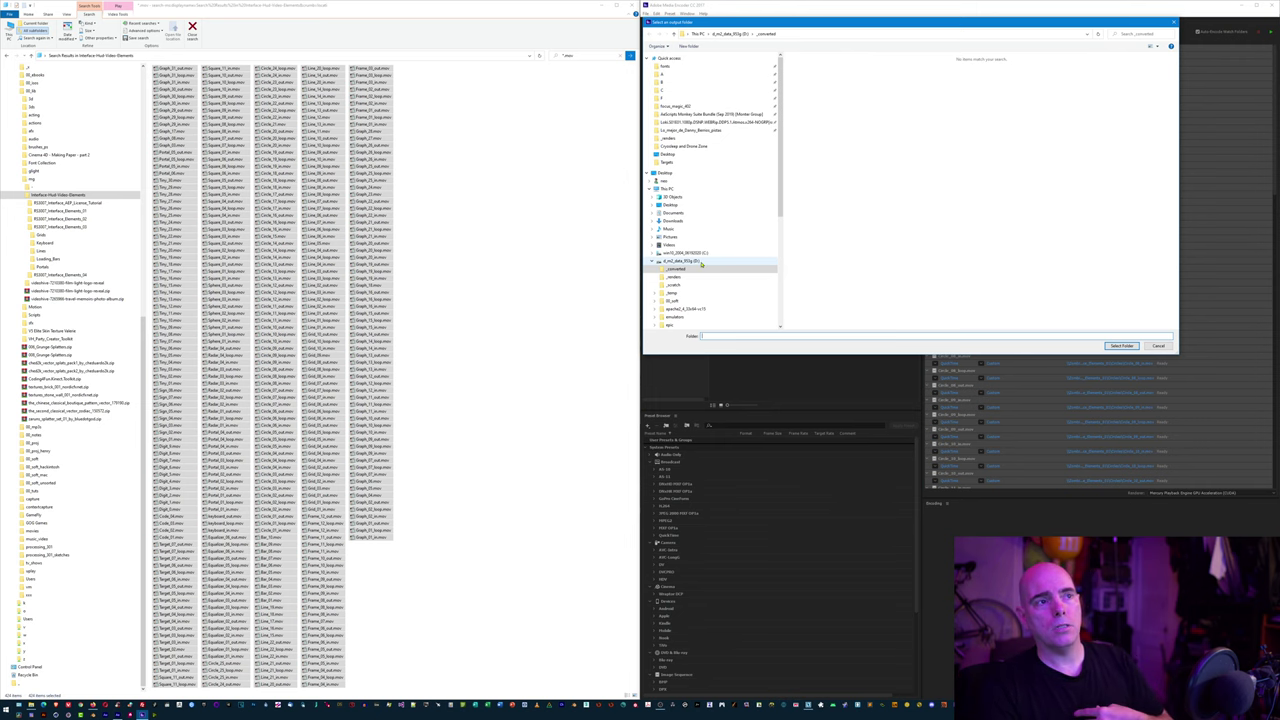
click(1124, 346)
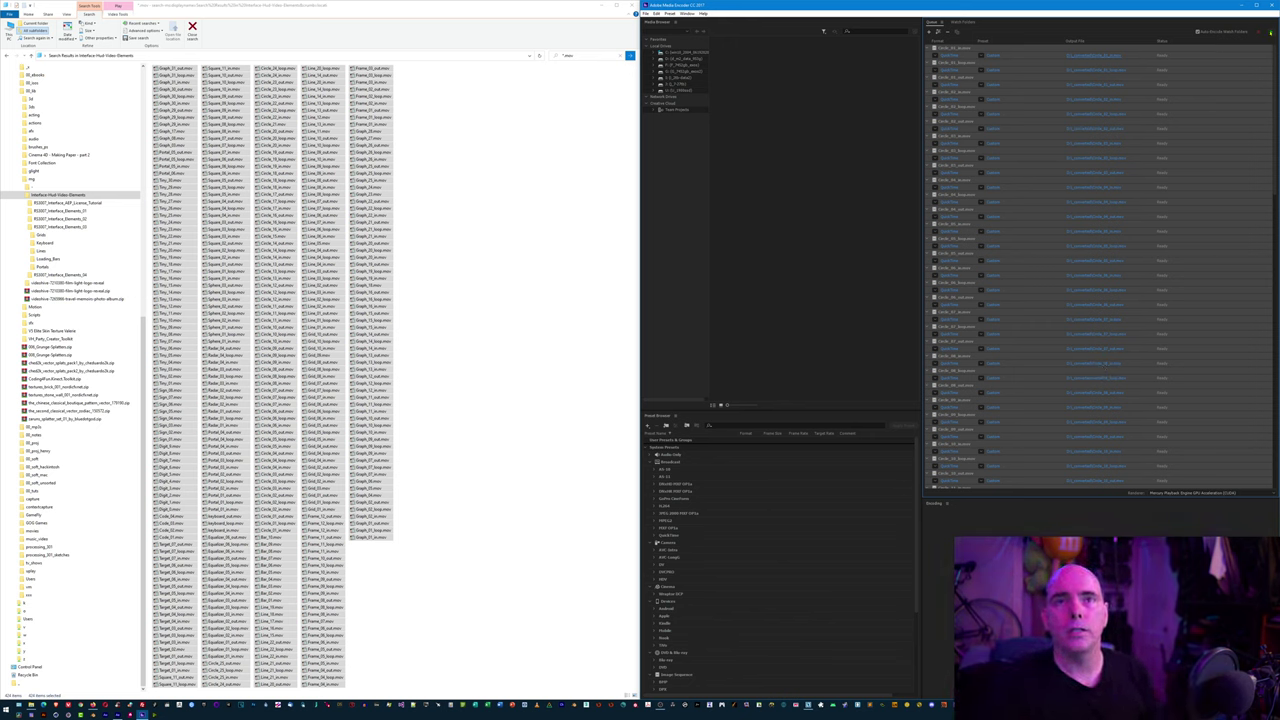
key(Return)
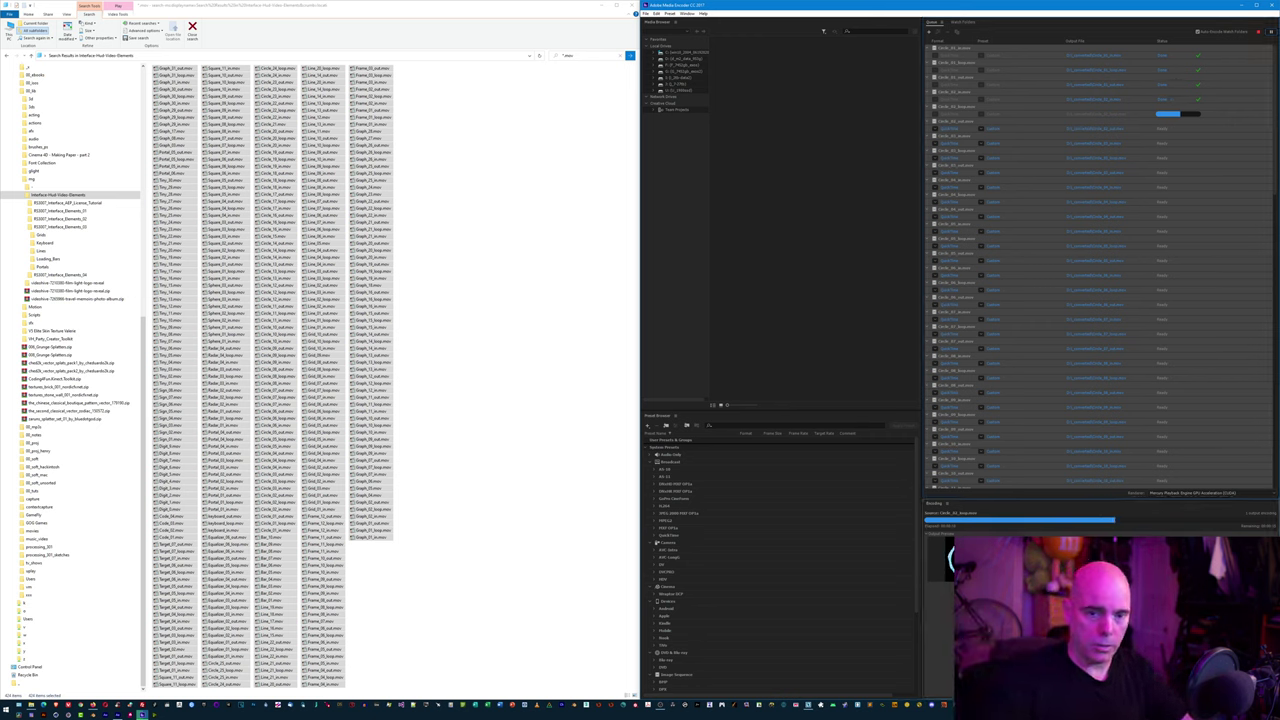
Step: Stop the running encode and minimize File Explorer and Adobe Media Encoder to bring up After Effects
click(994, 367)
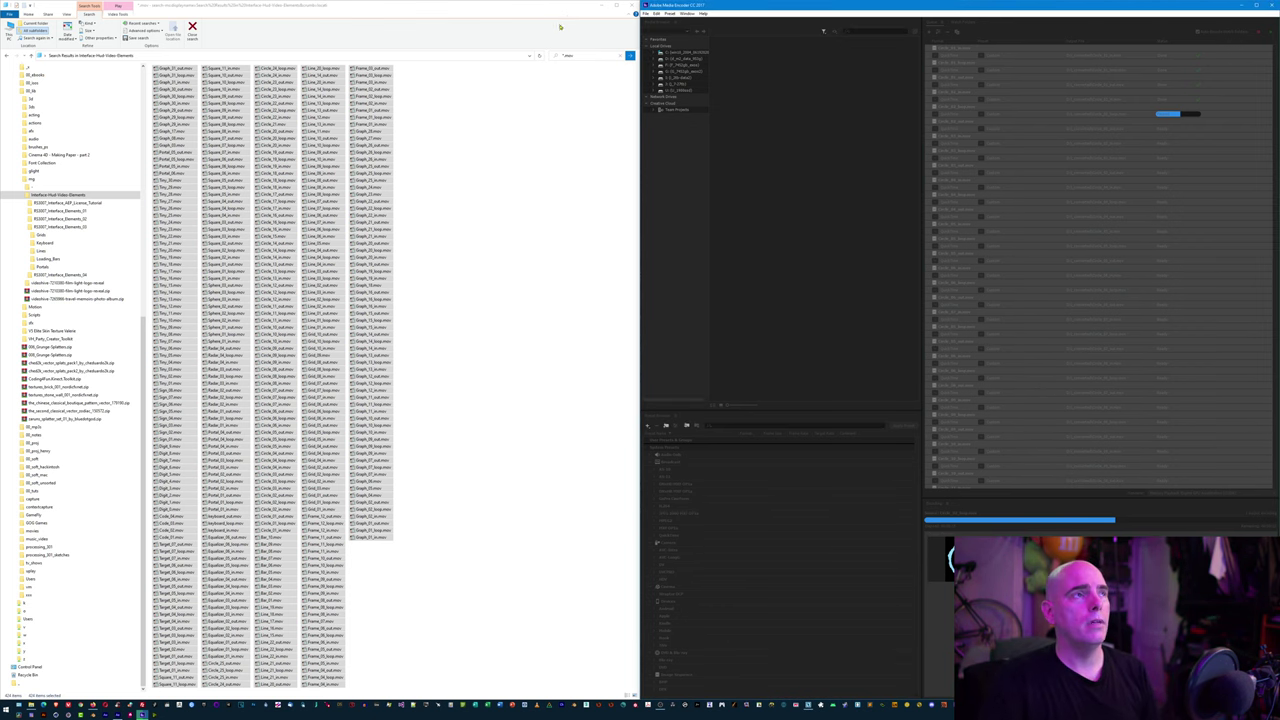
click(602, 5)
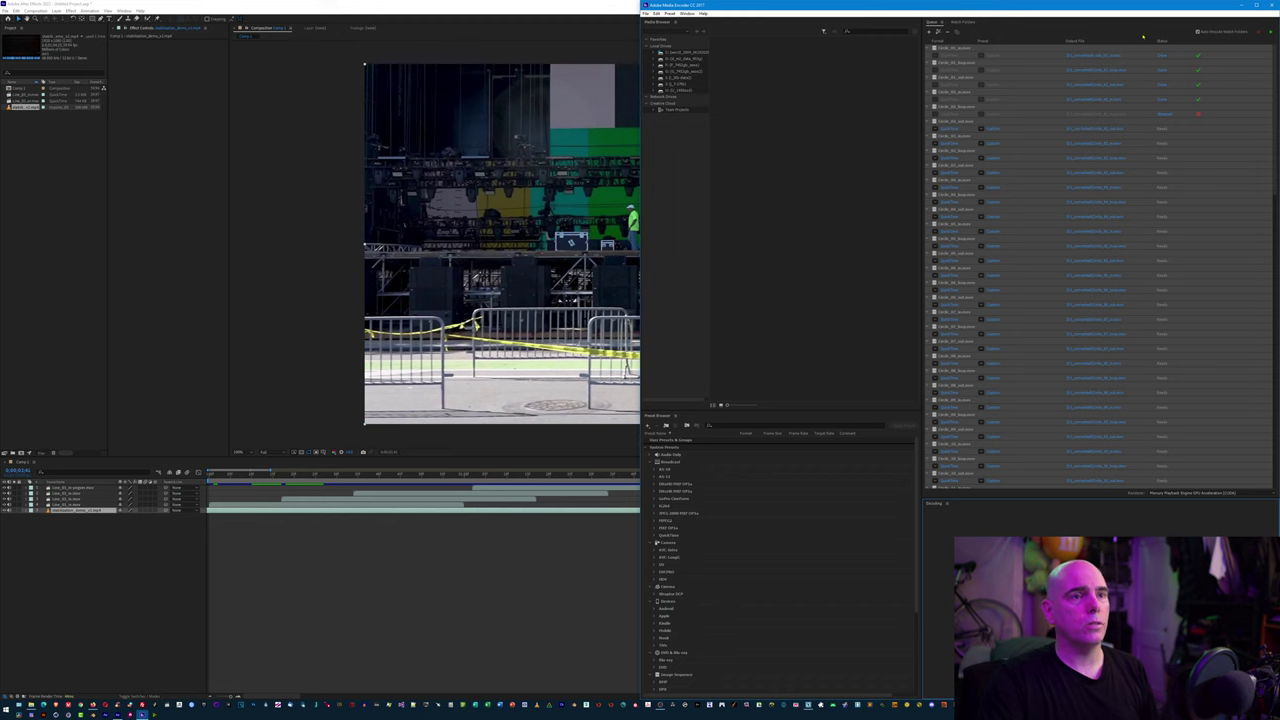
click(1241, 5)
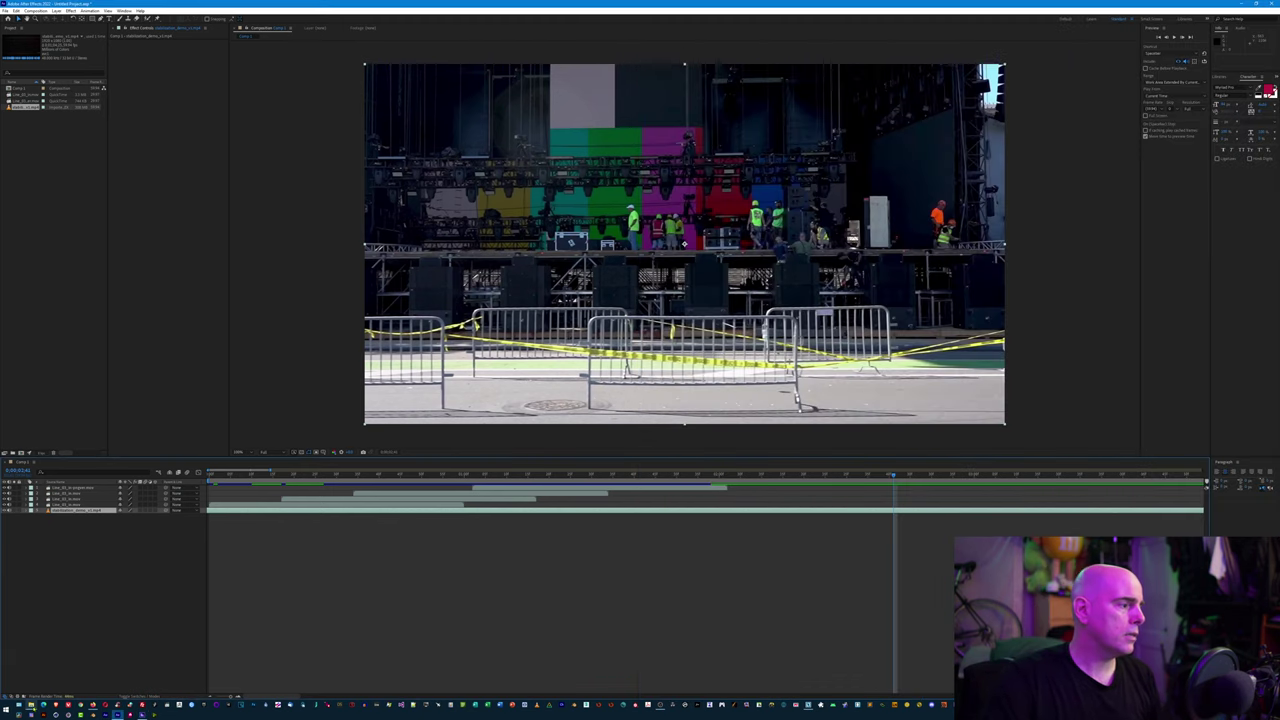
Step: Open the _converted folder on the D: drive in File Explorer and enlarge the clip thumbnails
click(184, 706)
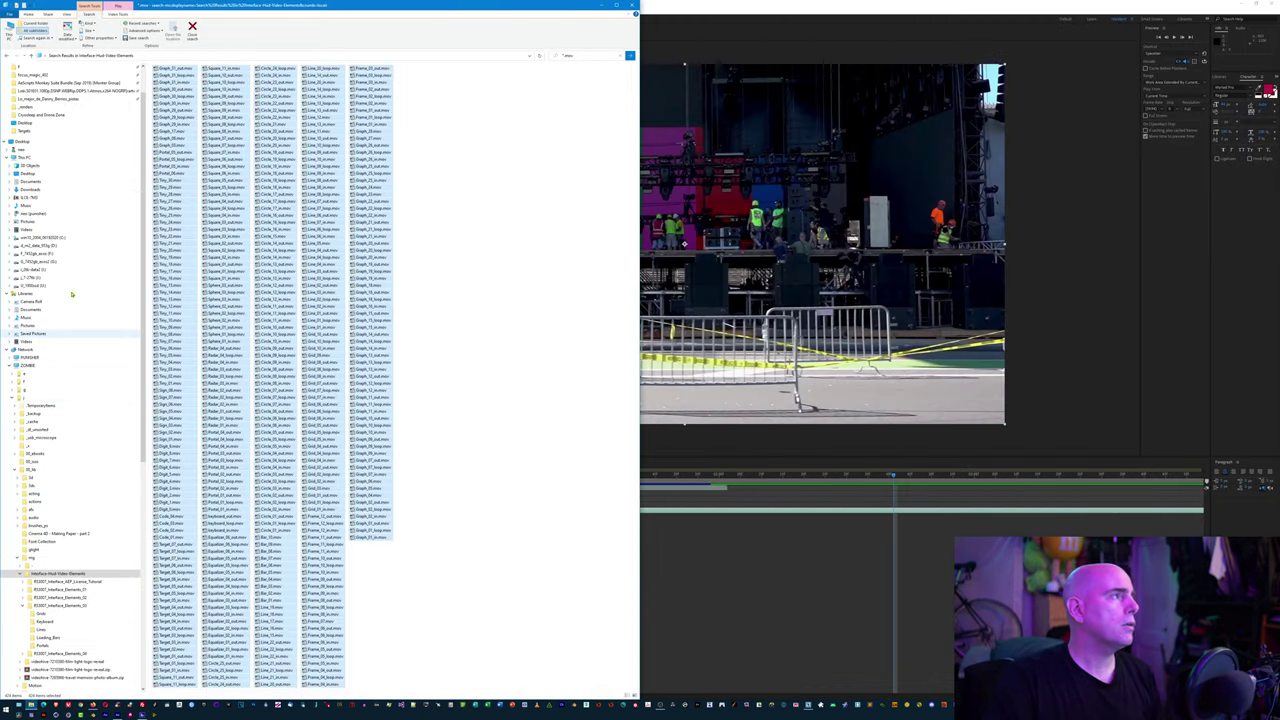
scroll(72, 294, up, 1)
click(40, 270)
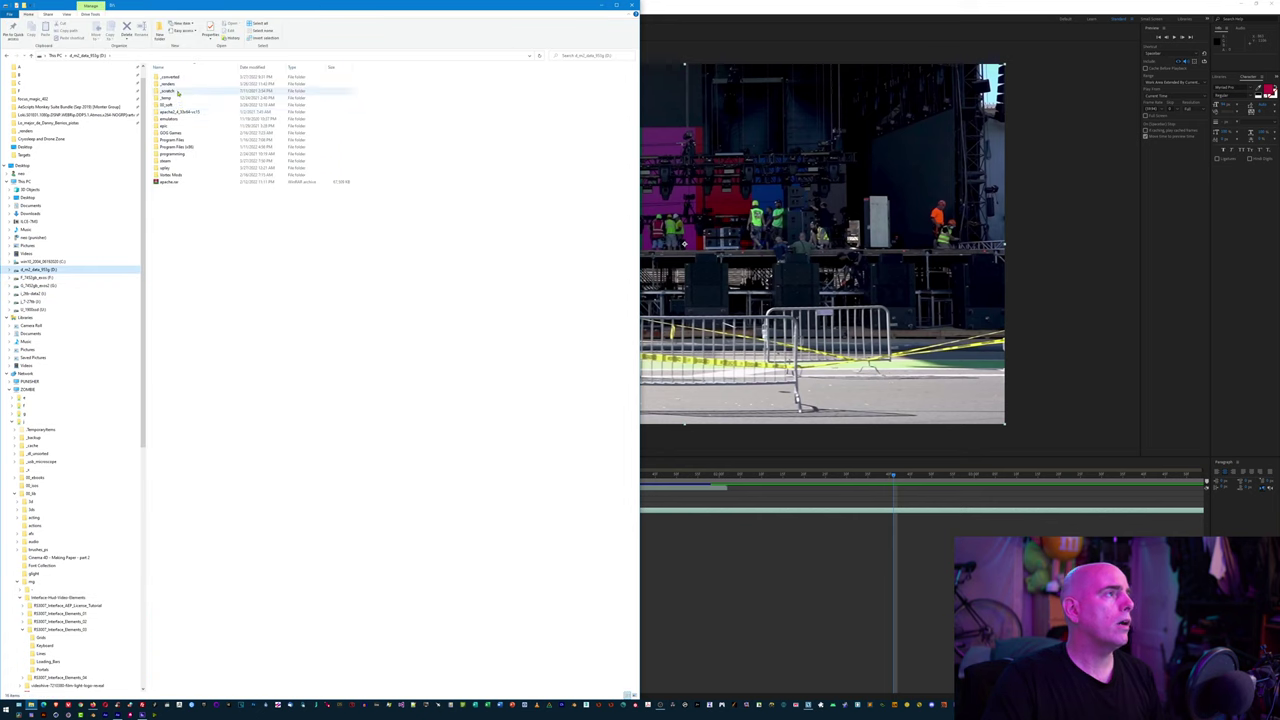
double_click(175, 80)
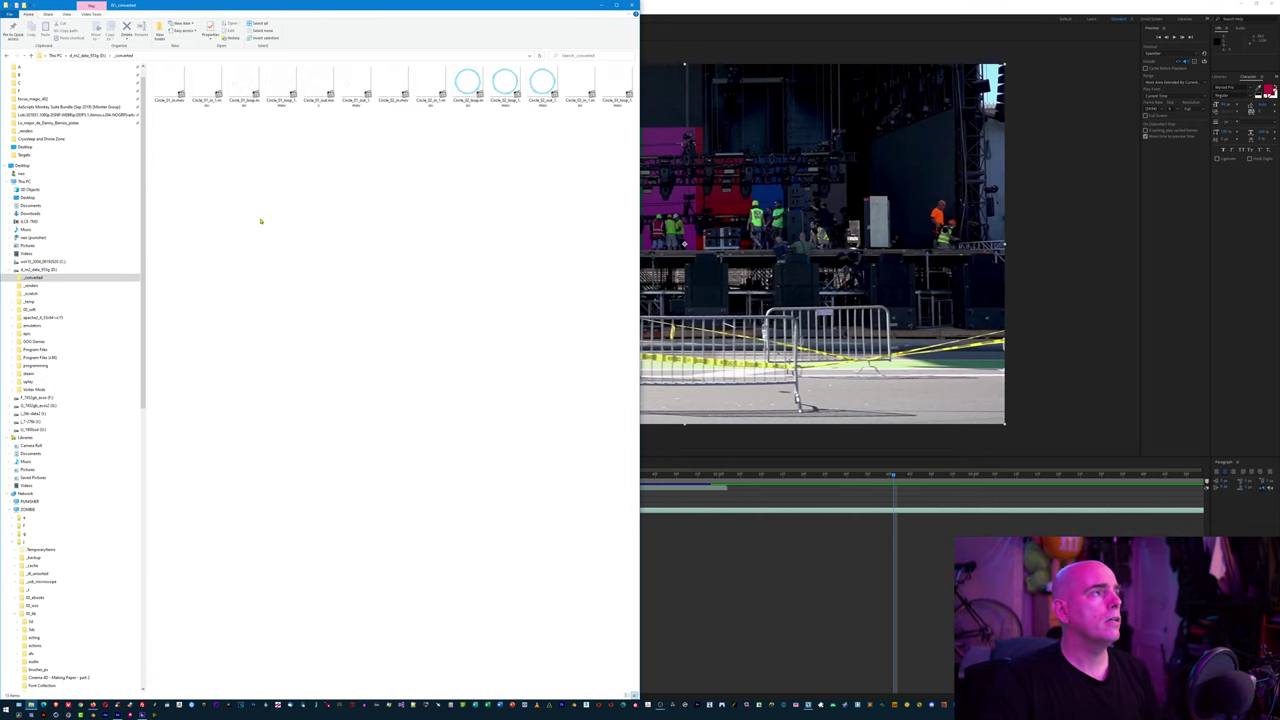
scroll(414, 280, up, 3)
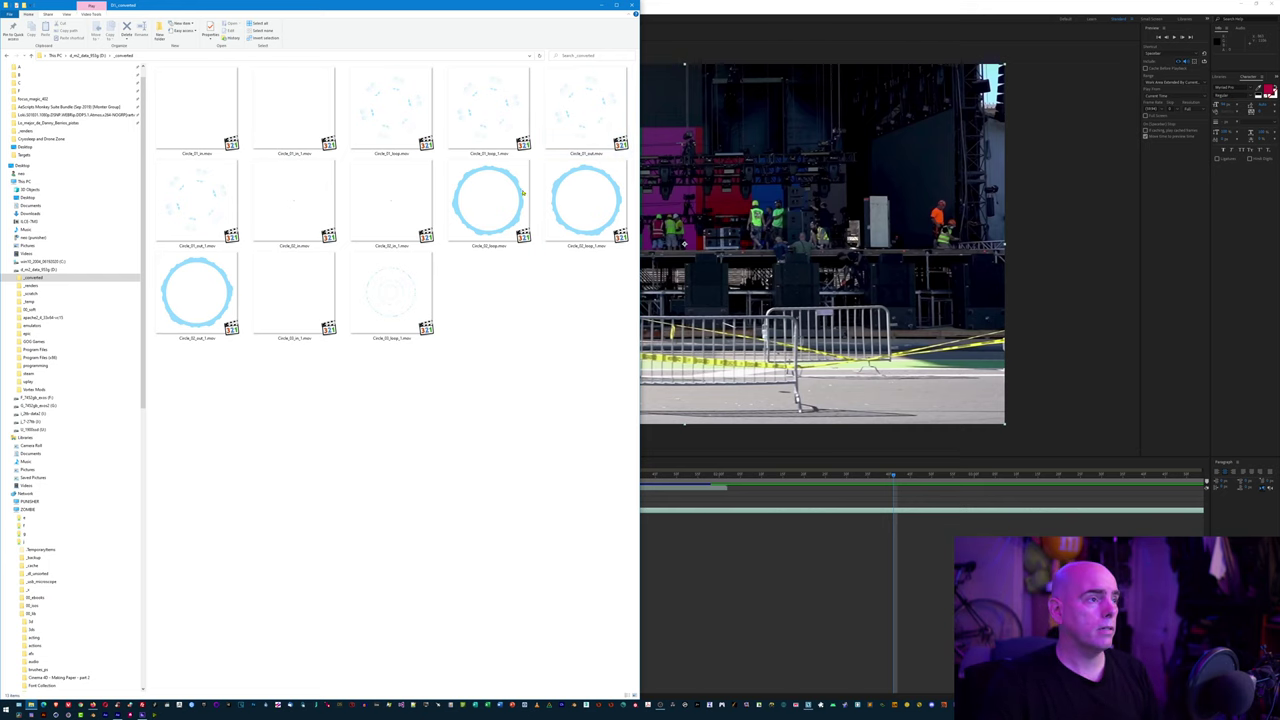
Step: Add Circle_03_loop_1.mov to the After Effects composition and slide its layer later in the timeline, over the indoor crowd footage
click(380, 285)
drag(400, 299, 862, 172)
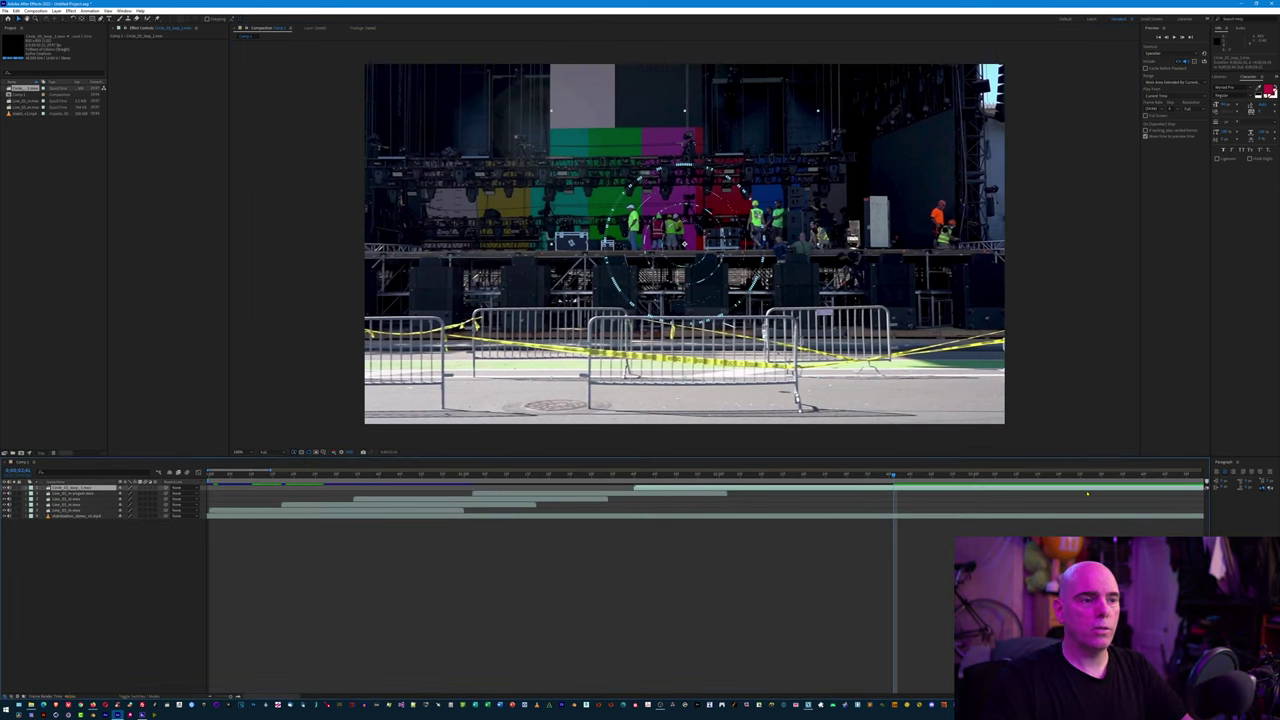
scroll(531, 508, down, 5)
drag(537, 474, 700, 474)
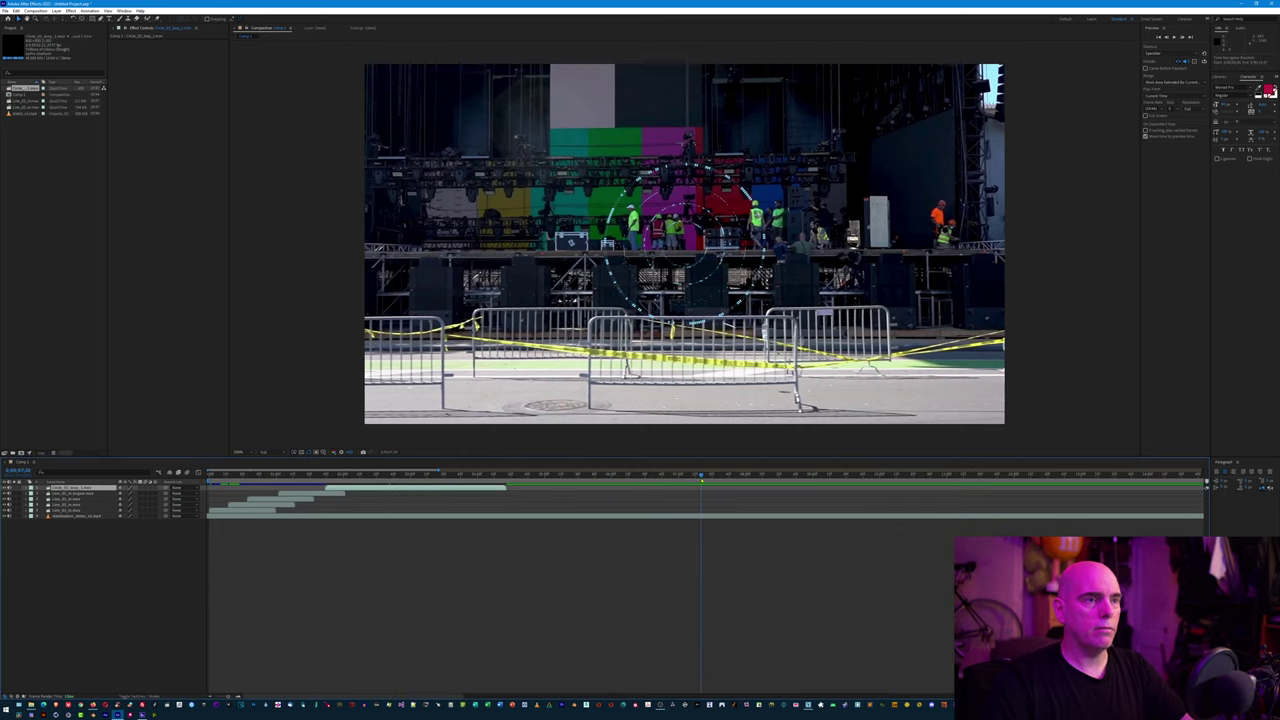
drag(439, 488, 728, 488)
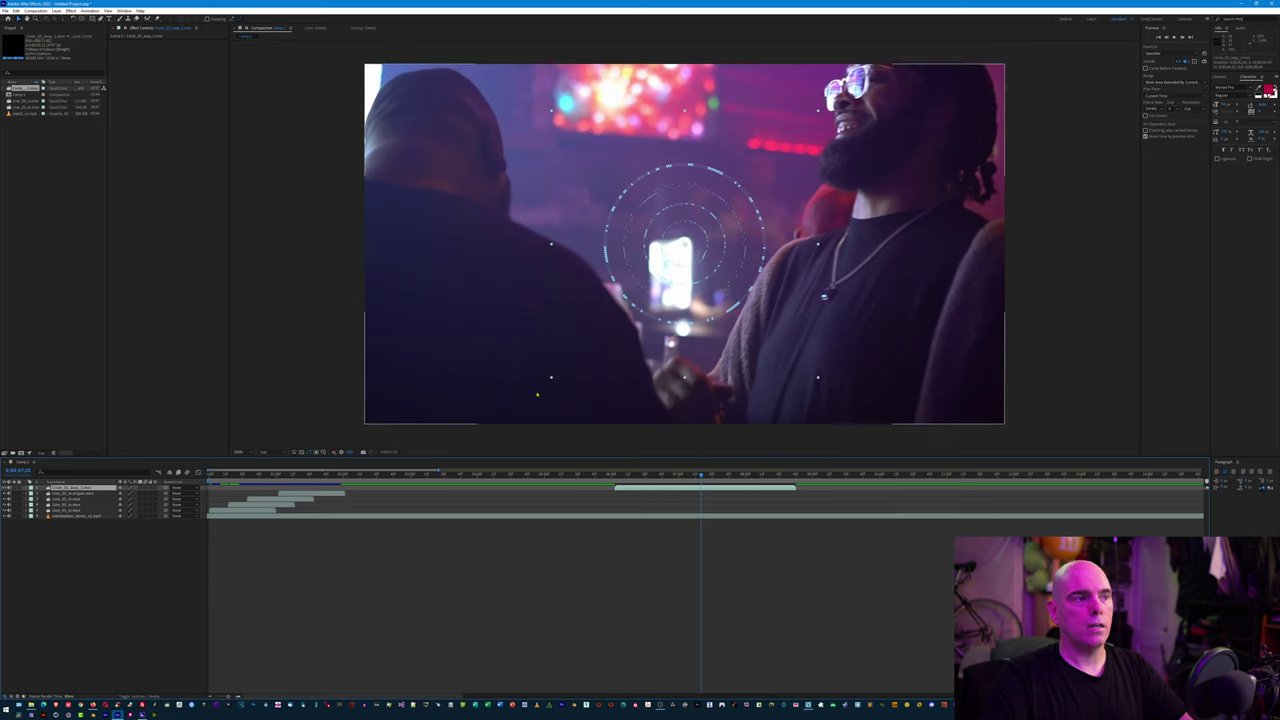
Step: Enlarge the circle overlay evenly until its bounds extend past the frame's height, and show the layers' blending mode controls
drag(550, 378, 456, 462)
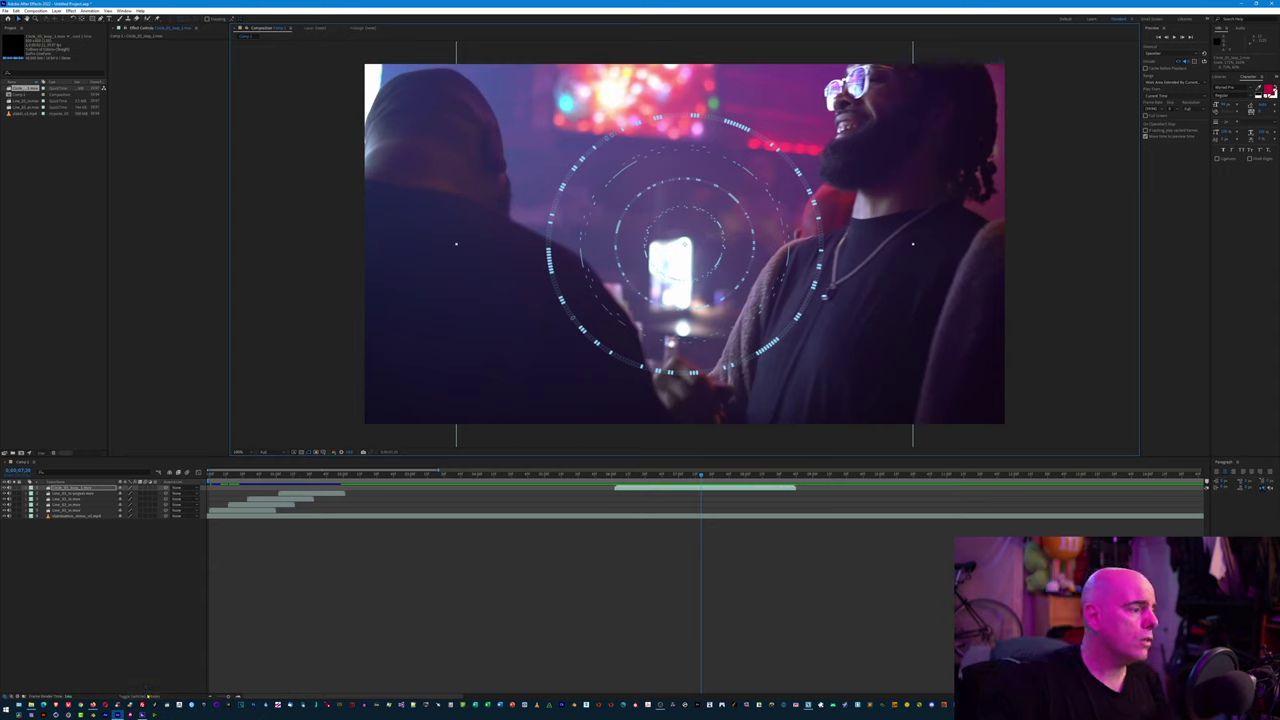
click(147, 695)
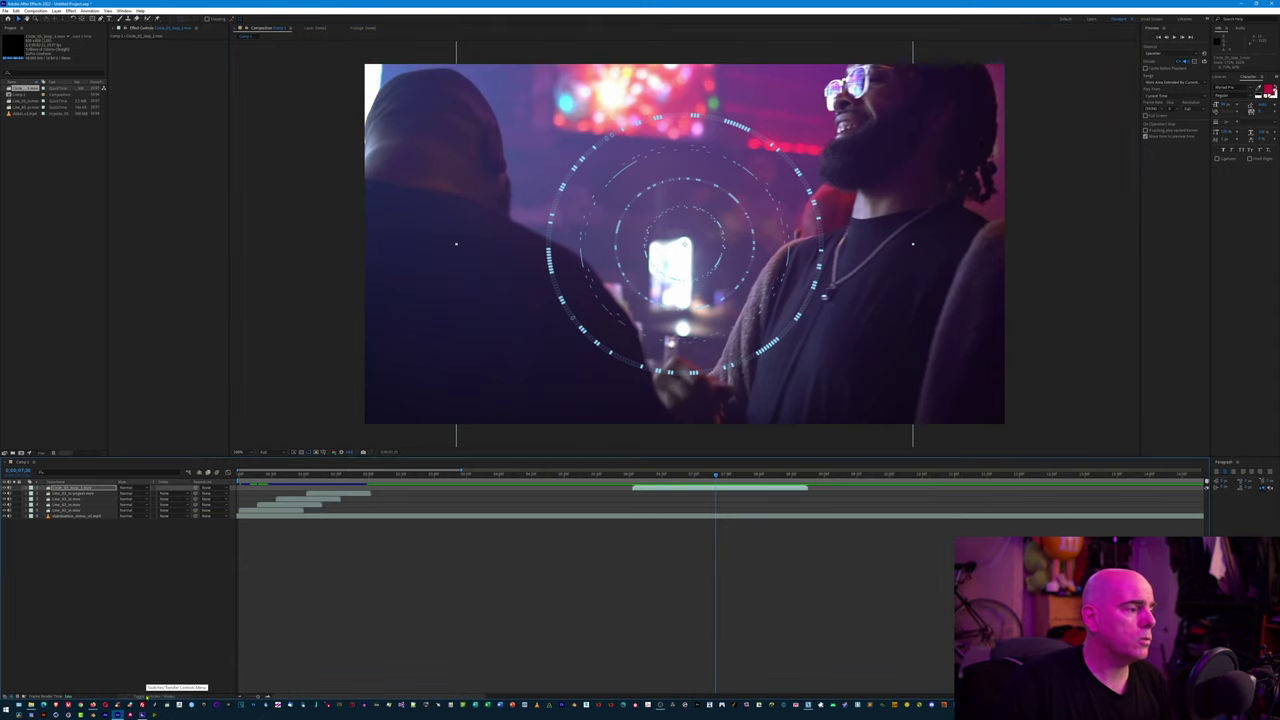
Step: Make the circle overlay a 3D layer and expand its transform properties in the timeline
click(147, 695)
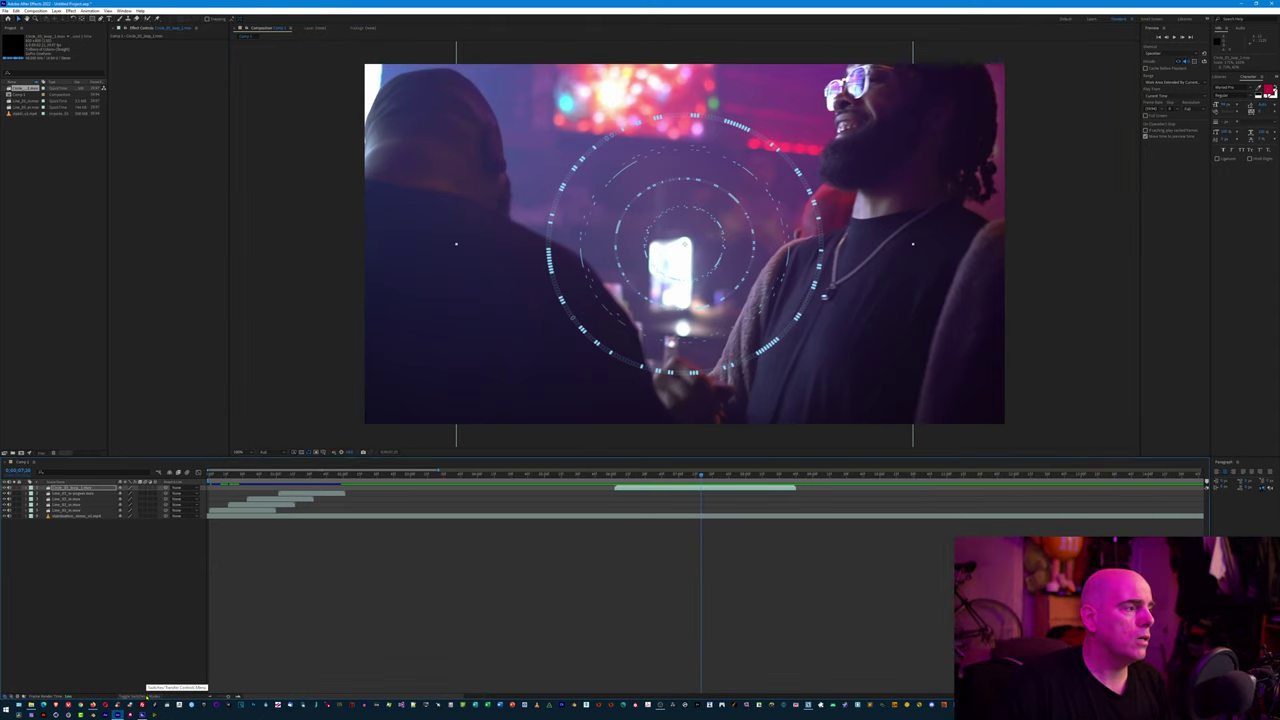
click(155, 488)
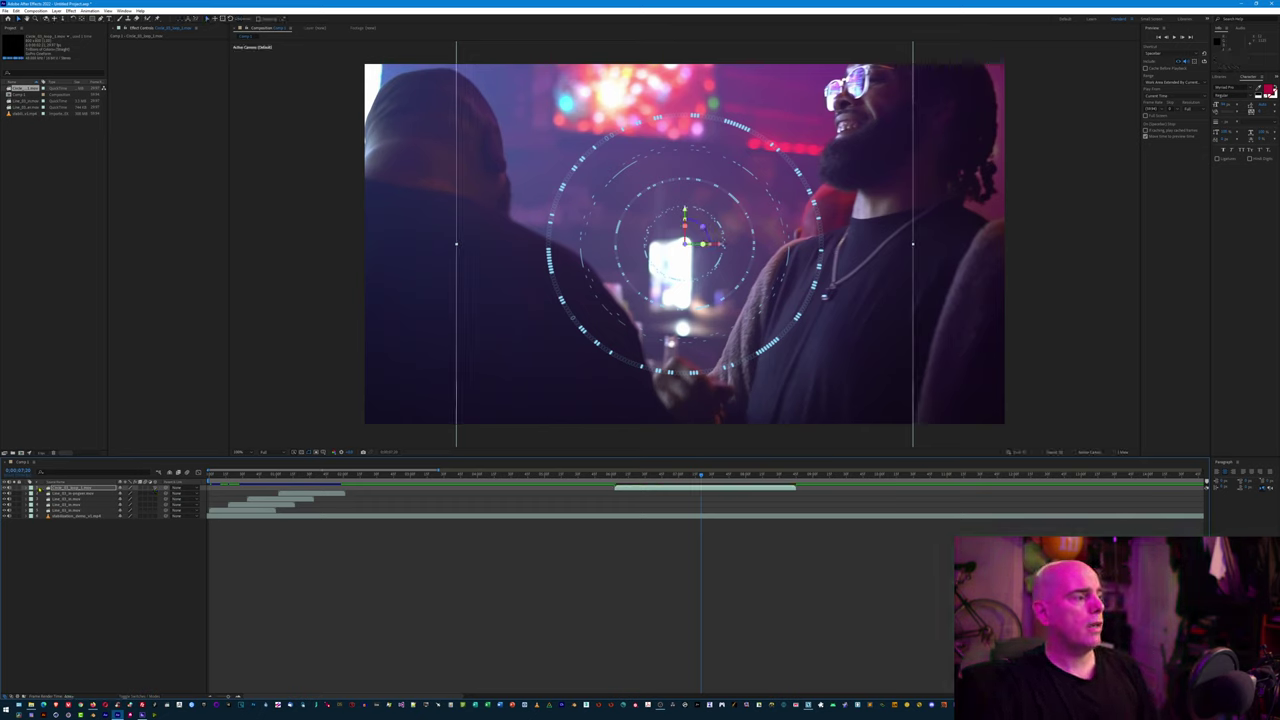
click(42, 487)
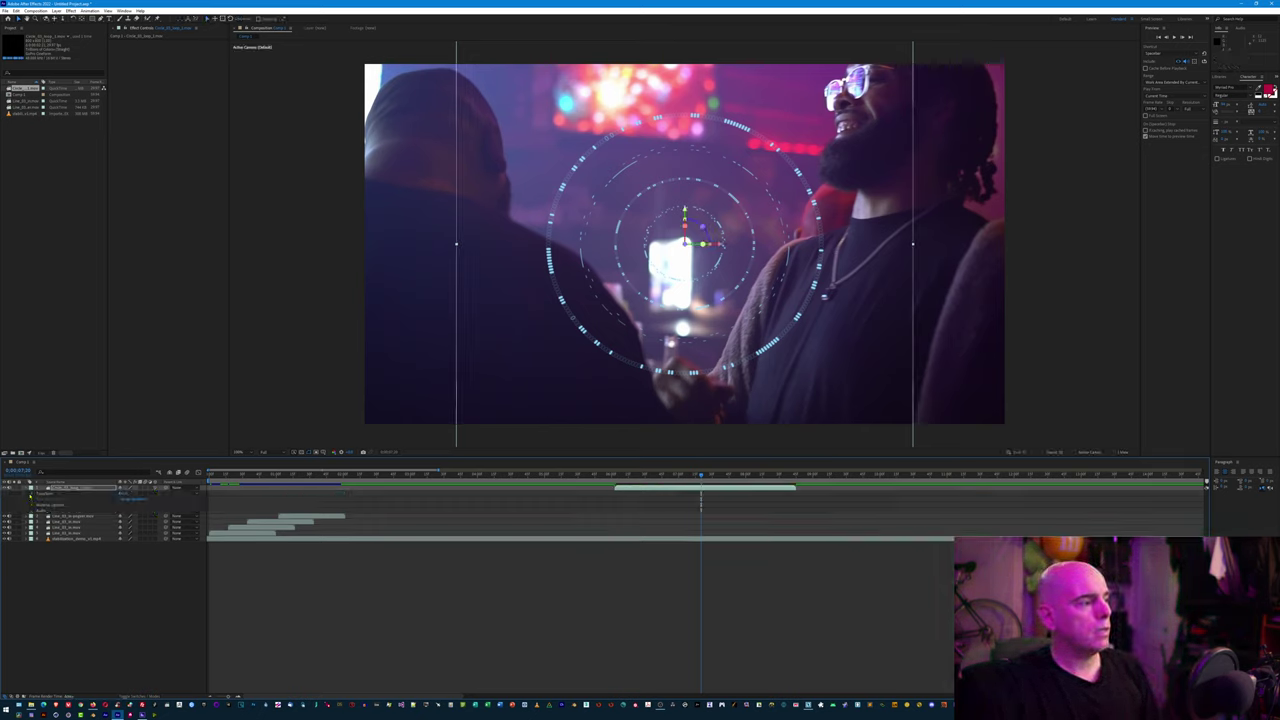
click(37, 494)
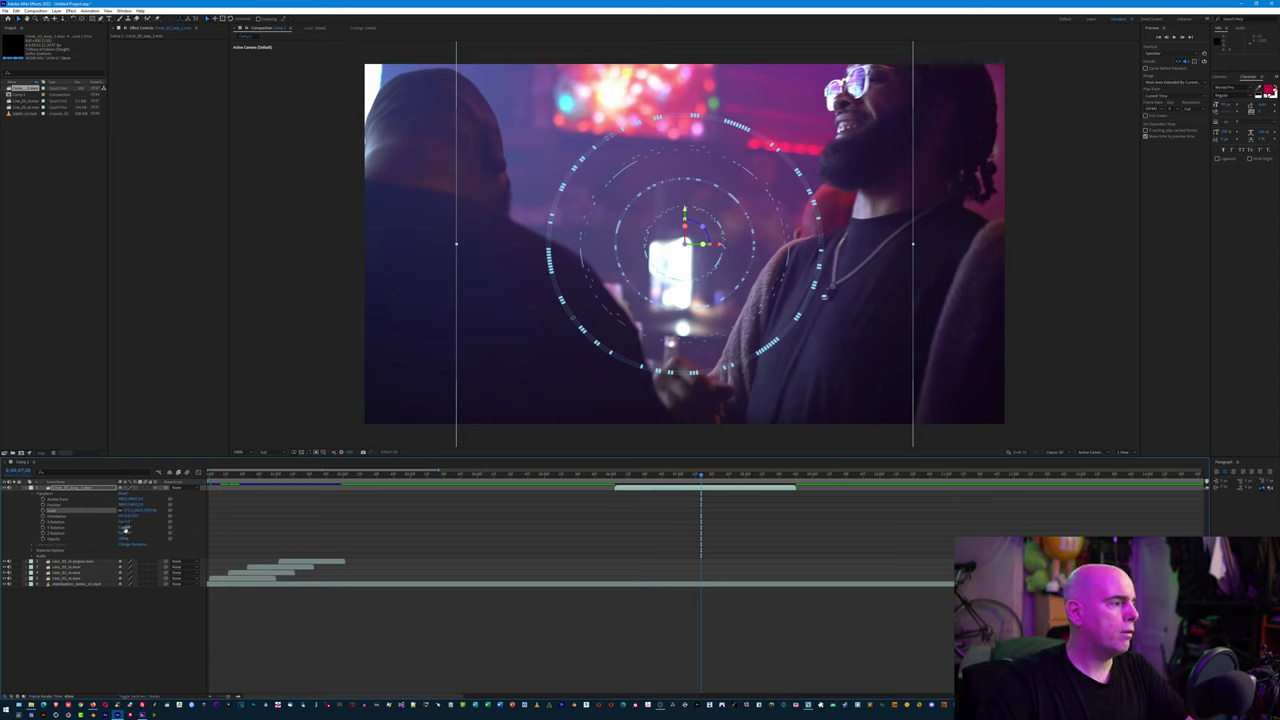
Step: Undo the trial Y rotation and tilt the circle overlay back around its X axis
drag(125, 527, 104, 534)
key(ctrl+z)
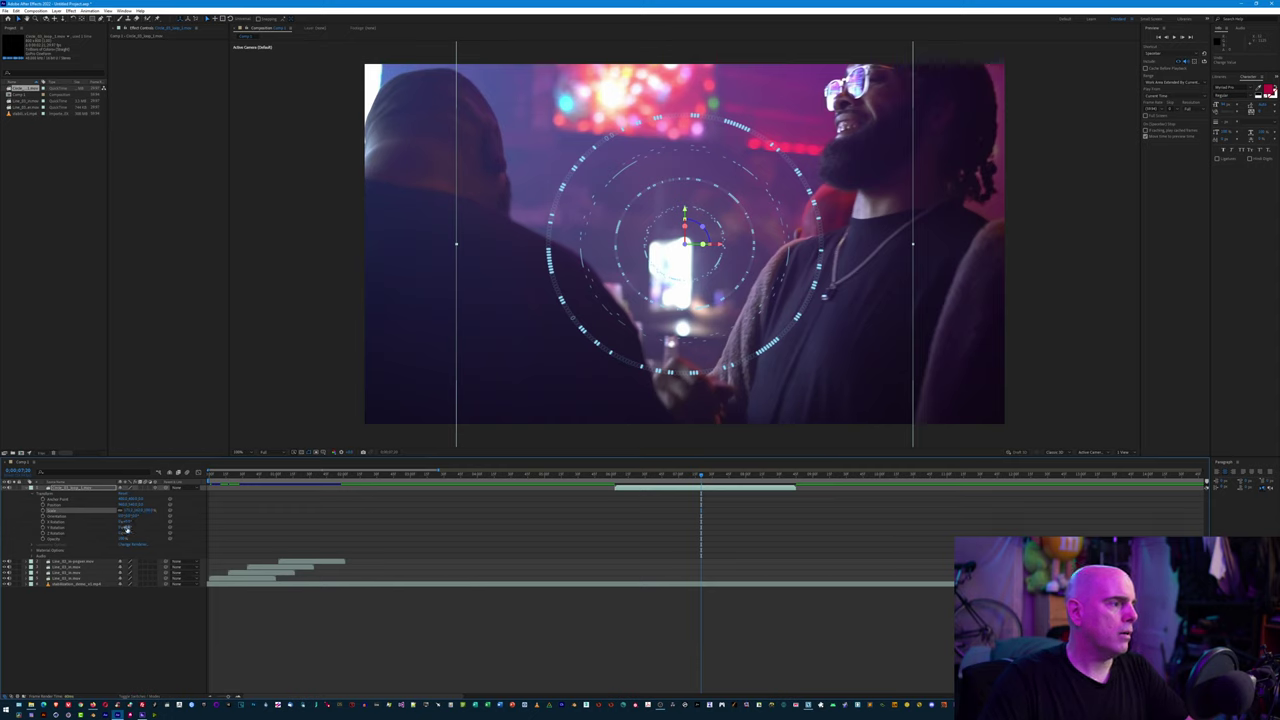
drag(125, 522, 121, 555)
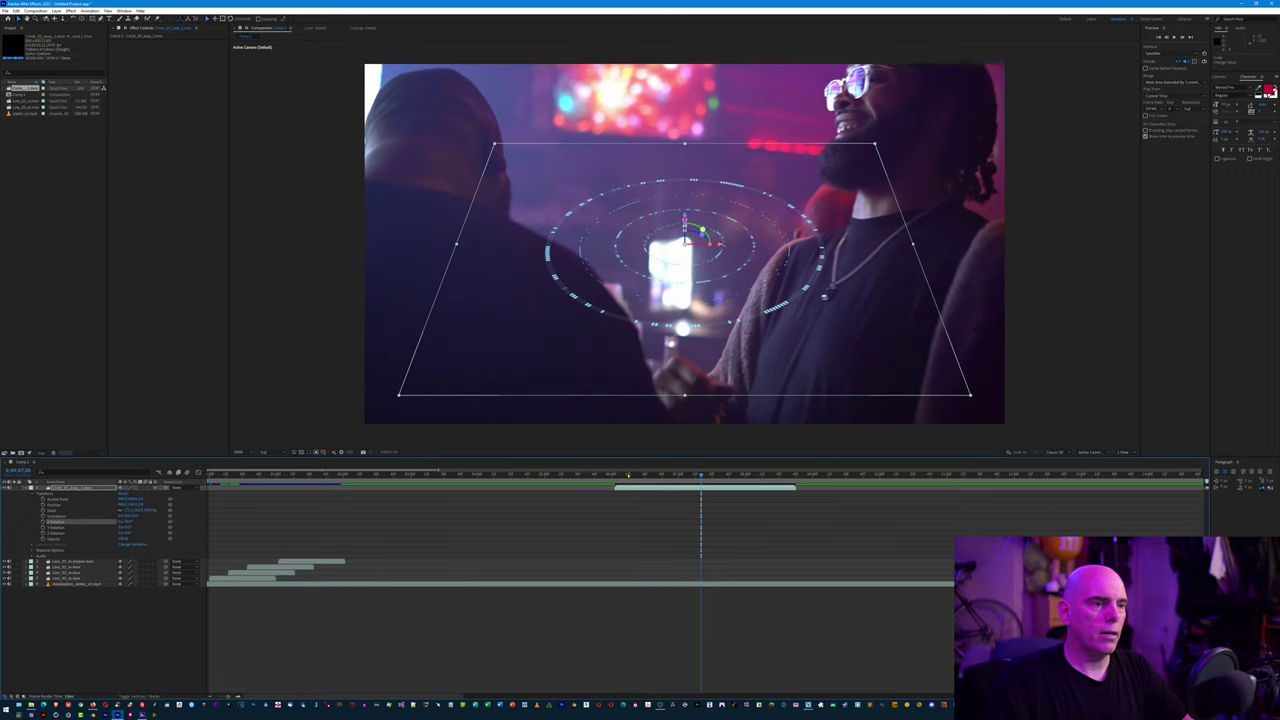
Step: Switch the composition's 3D renderer to Cinema 4D and preview the tilted circle over the crowd footage
key(shift+Home)
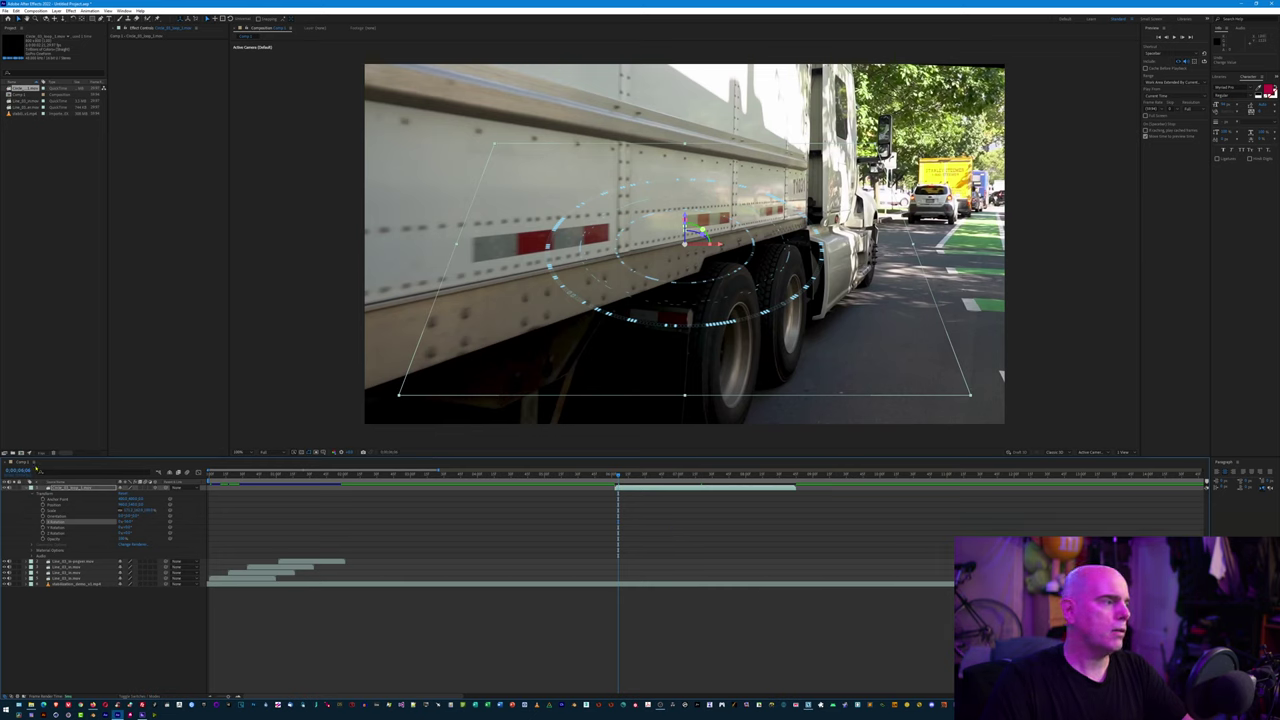
click(34, 462)
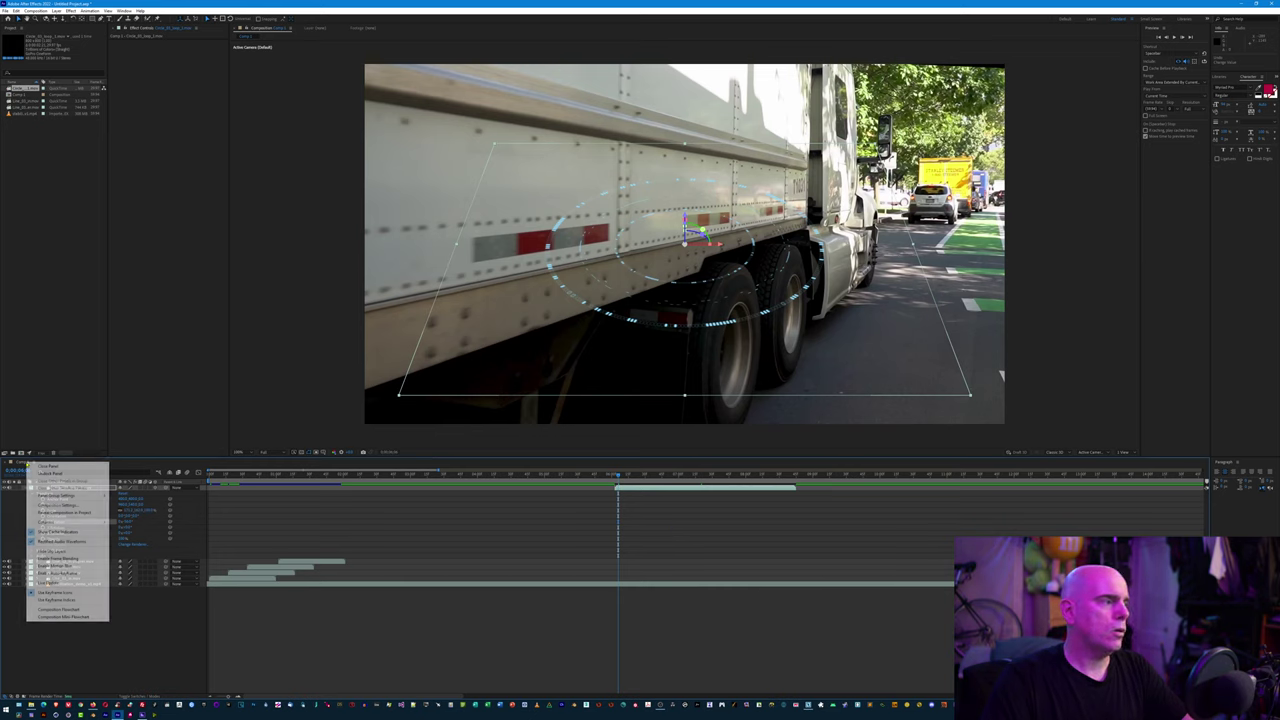
click(66, 506)
click(776, 387)
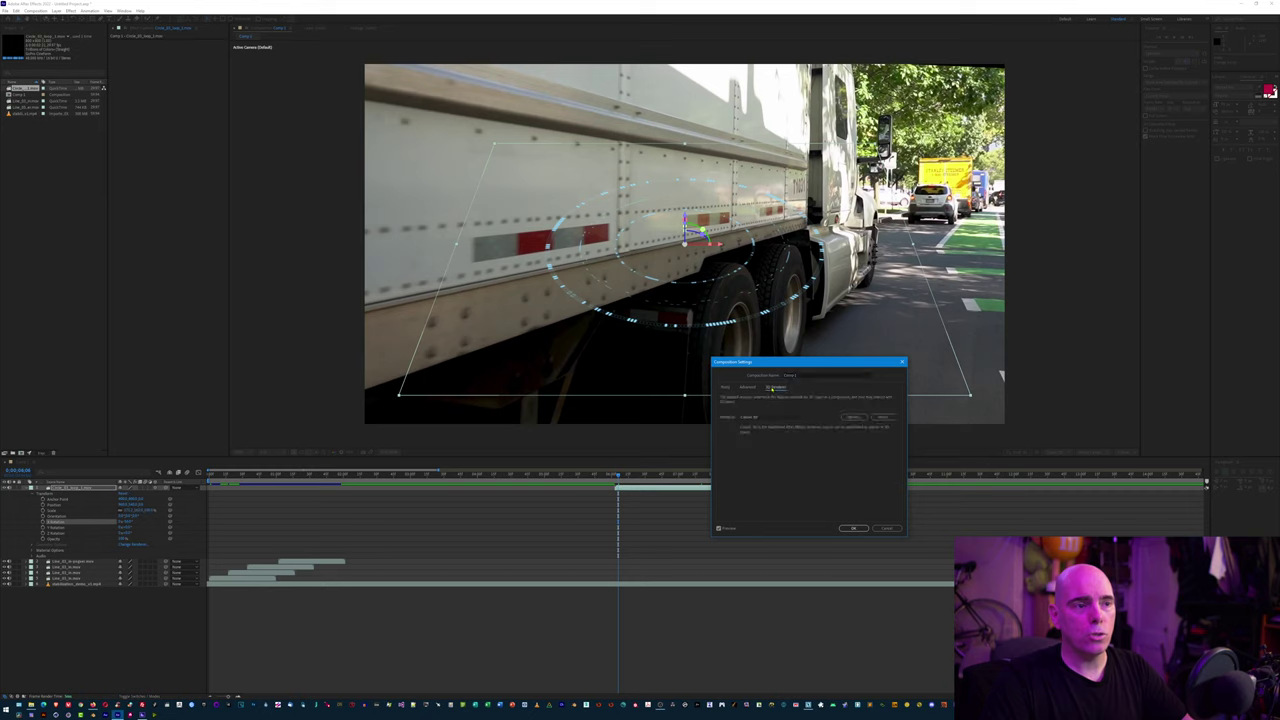
click(770, 416)
click(770, 429)
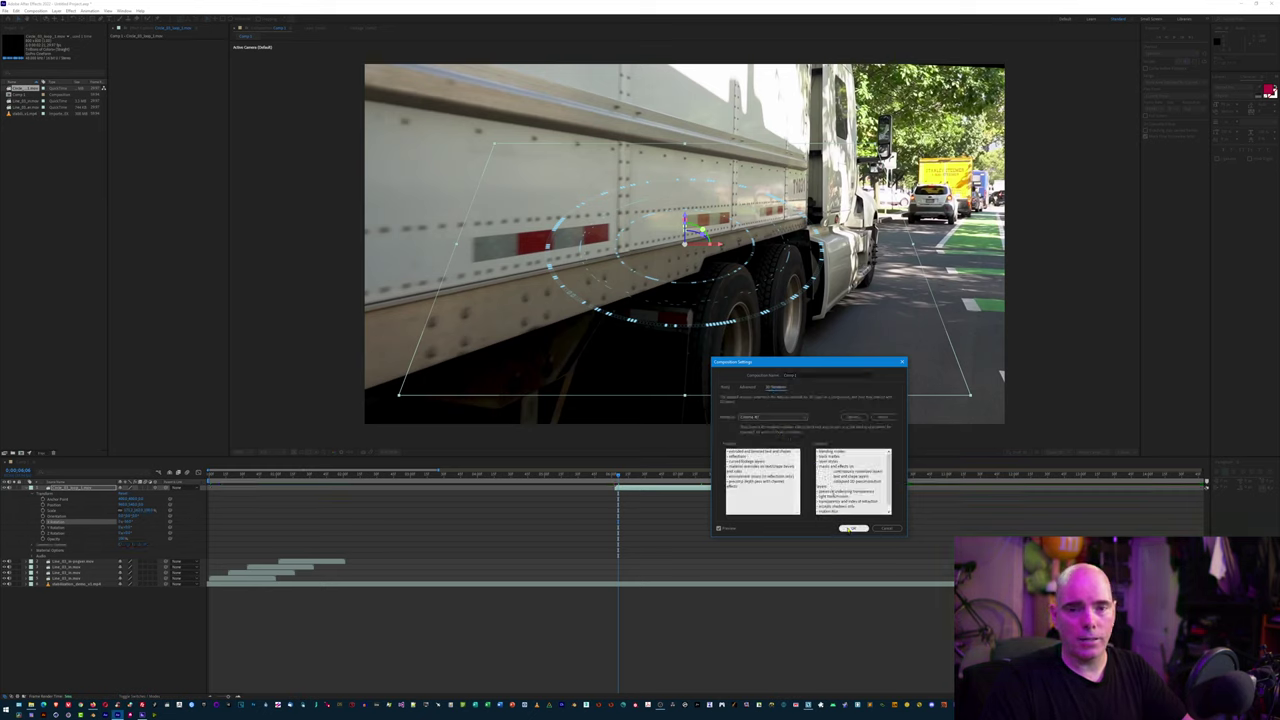
click(849, 529)
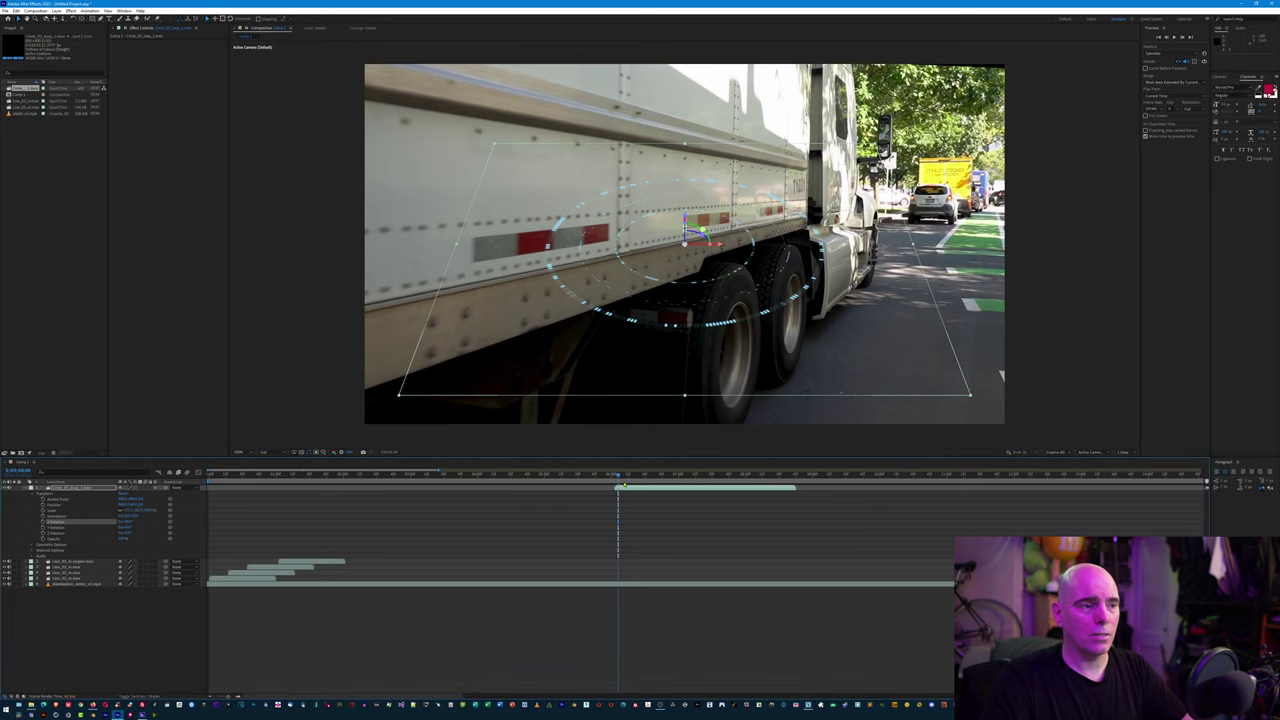
click(690, 474)
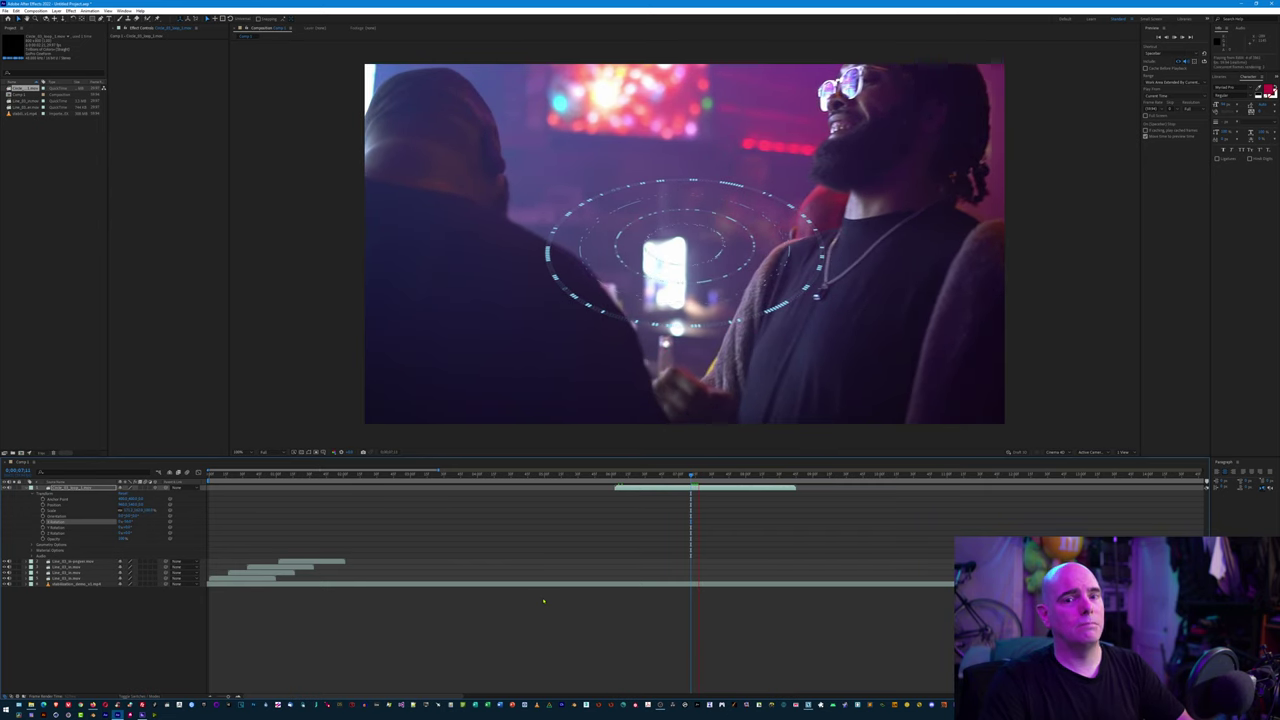
key(space)
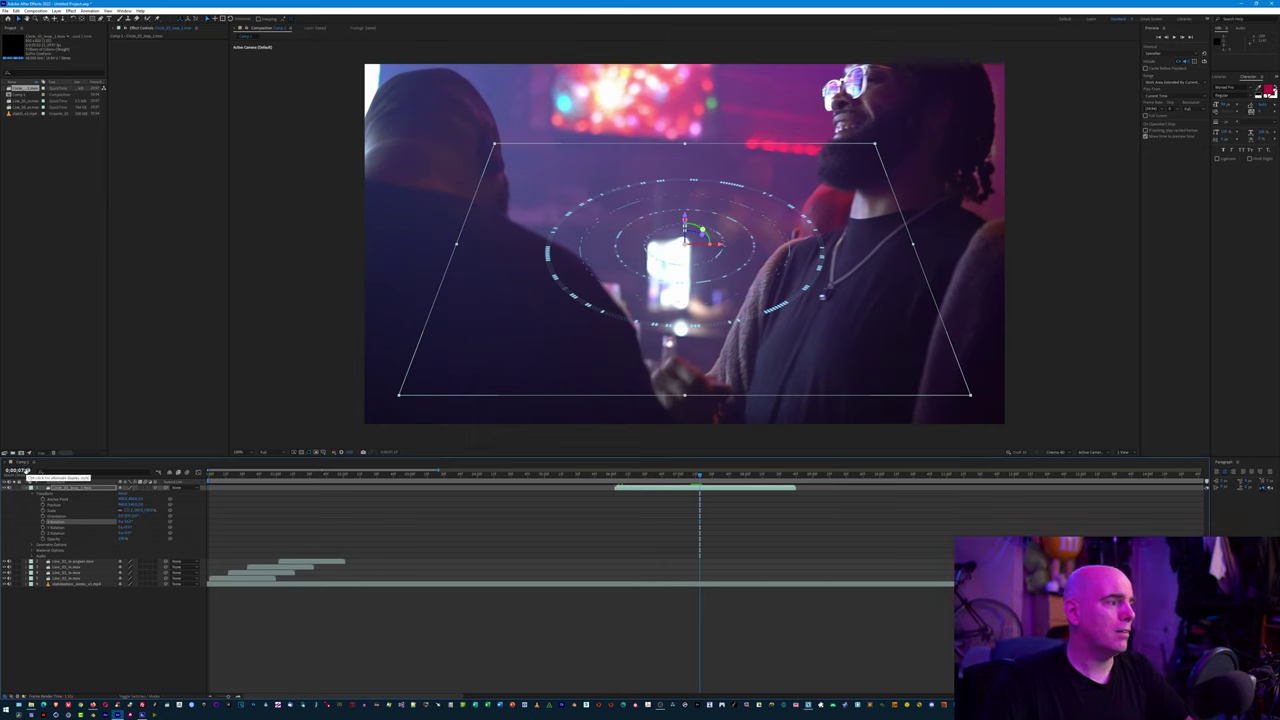
Step: Set the composition's 3D renderer back to Classic 3D
click(27, 464)
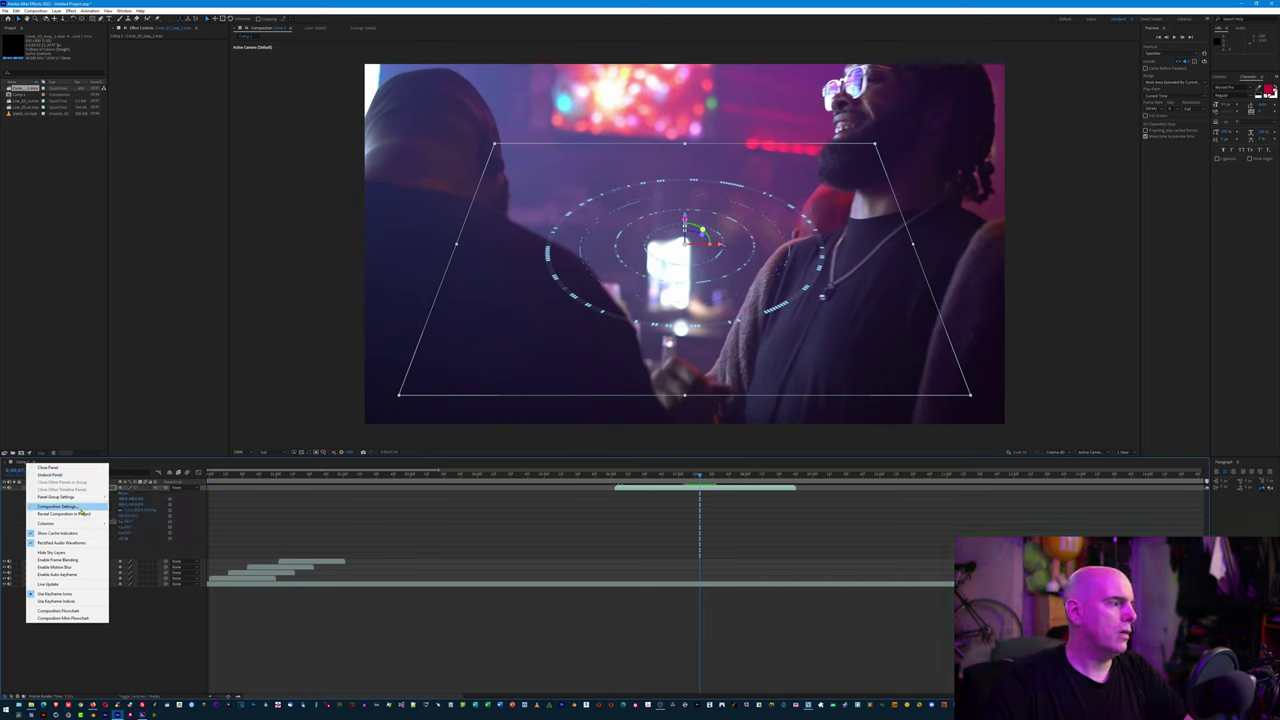
click(80, 507)
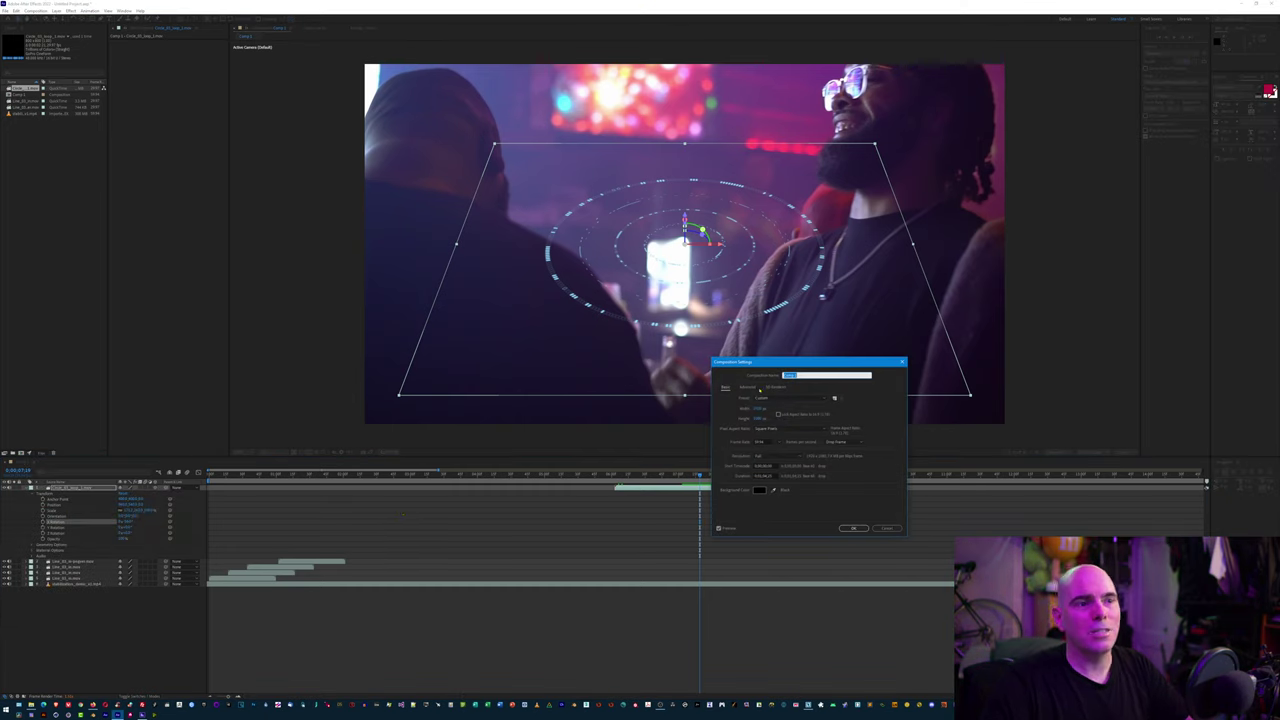
click(776, 387)
click(797, 421)
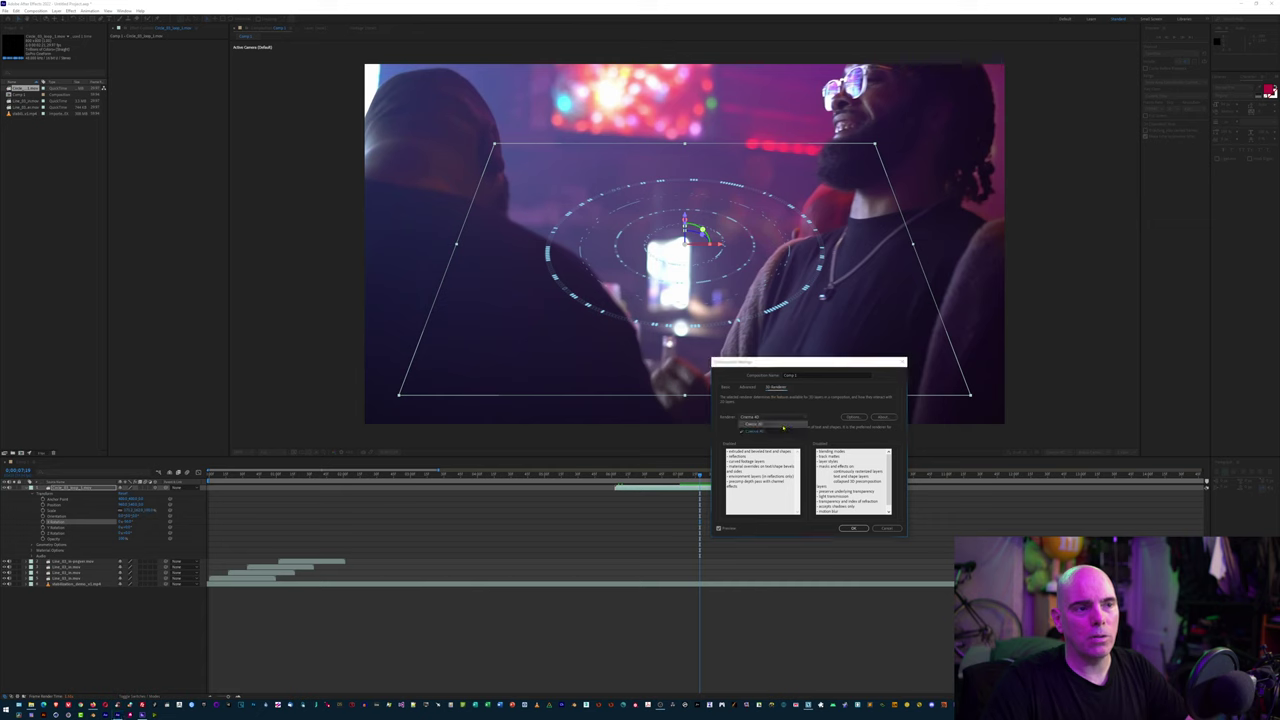
click(765, 425)
click(848, 529)
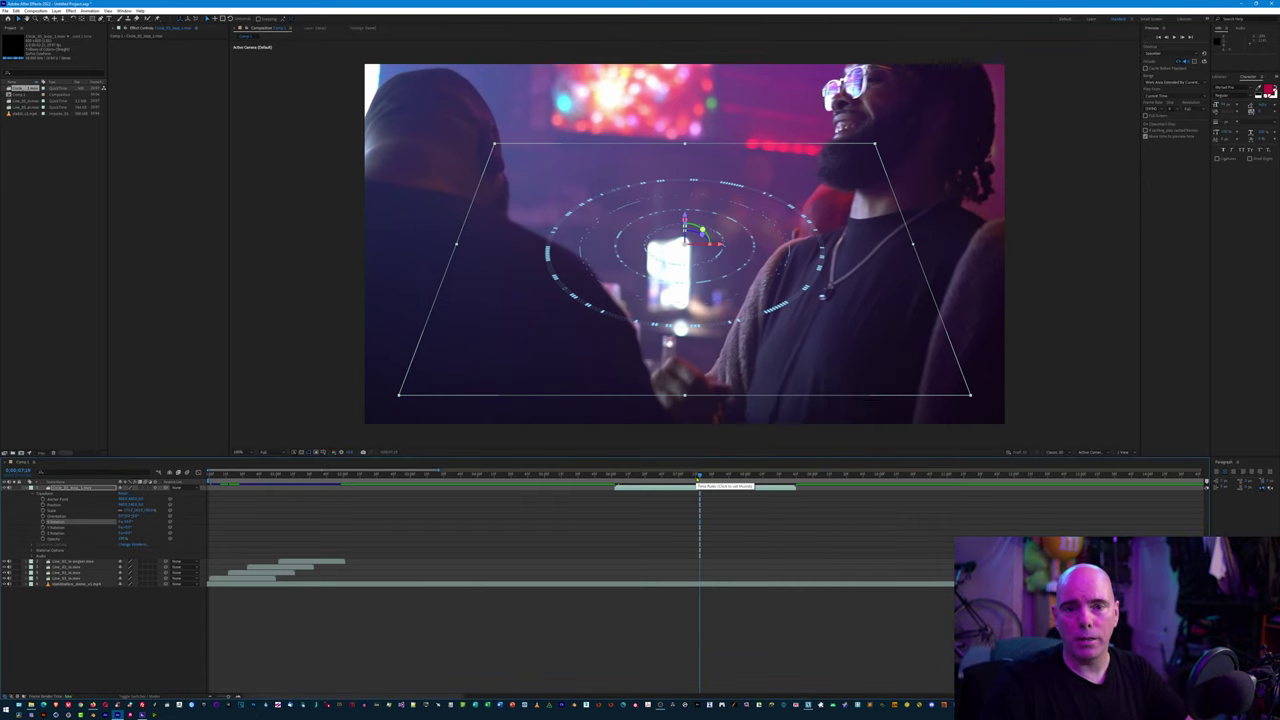
Step: Slide the circle layer later to start over the statue footage, previewing playback, and move the overlay slightly down and left in the frame
click(697, 475)
key(space)
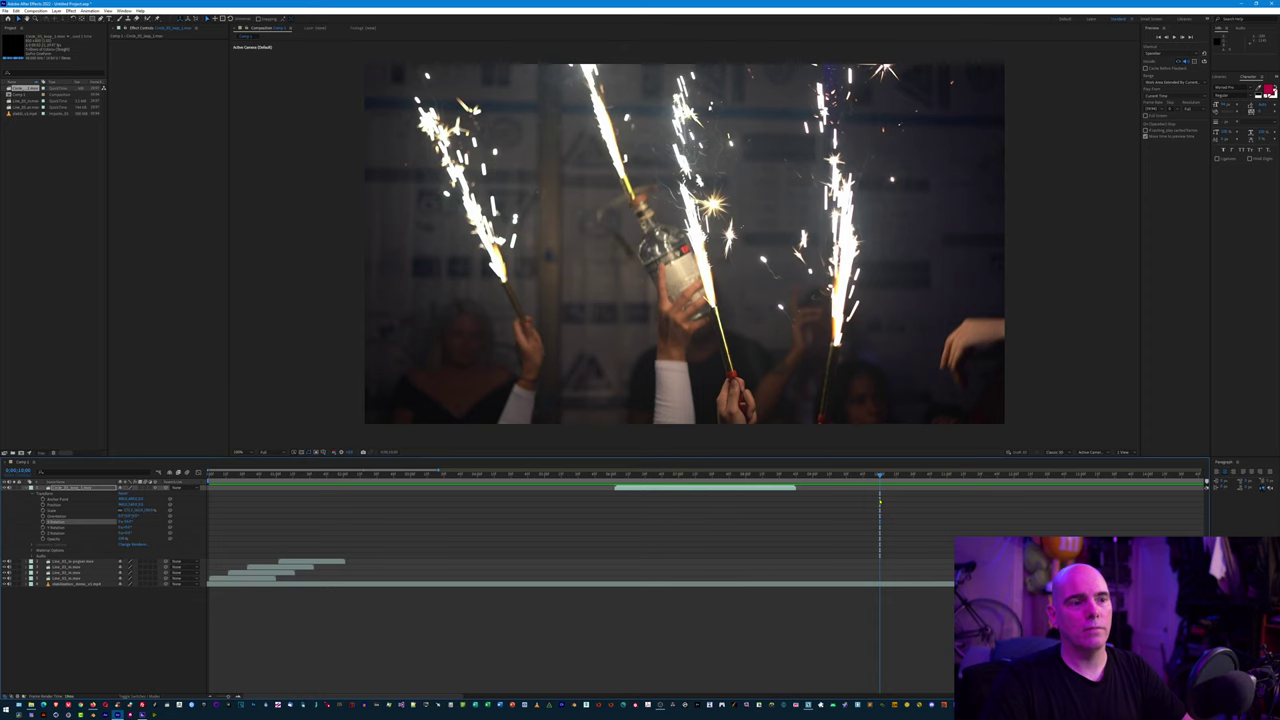
key(space)
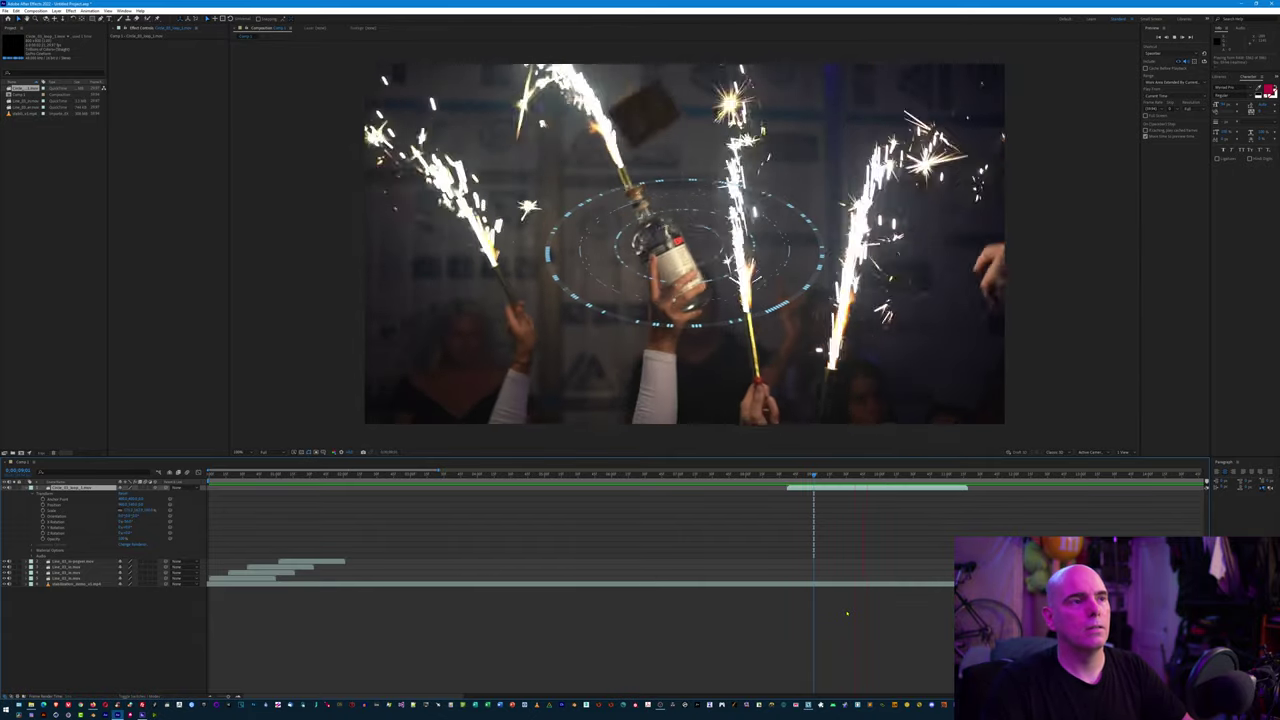
key(k)
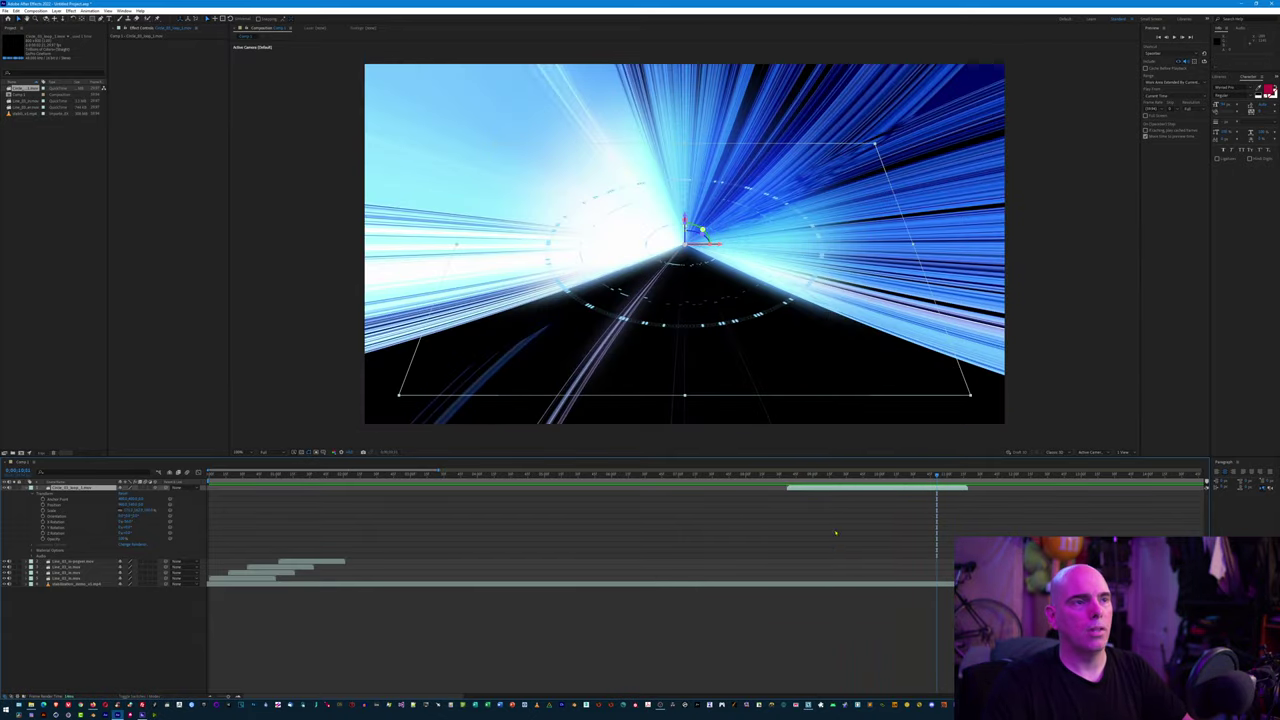
drag(852, 492, 954, 492)
key(j)
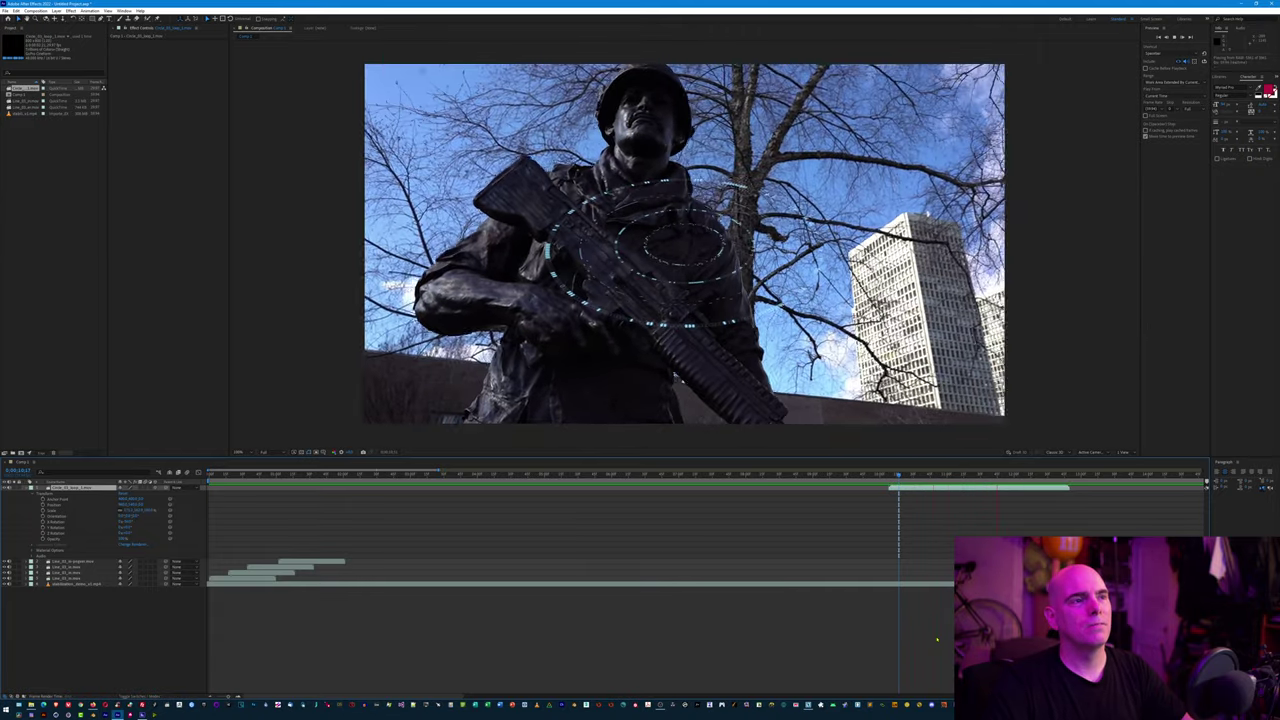
key(space)
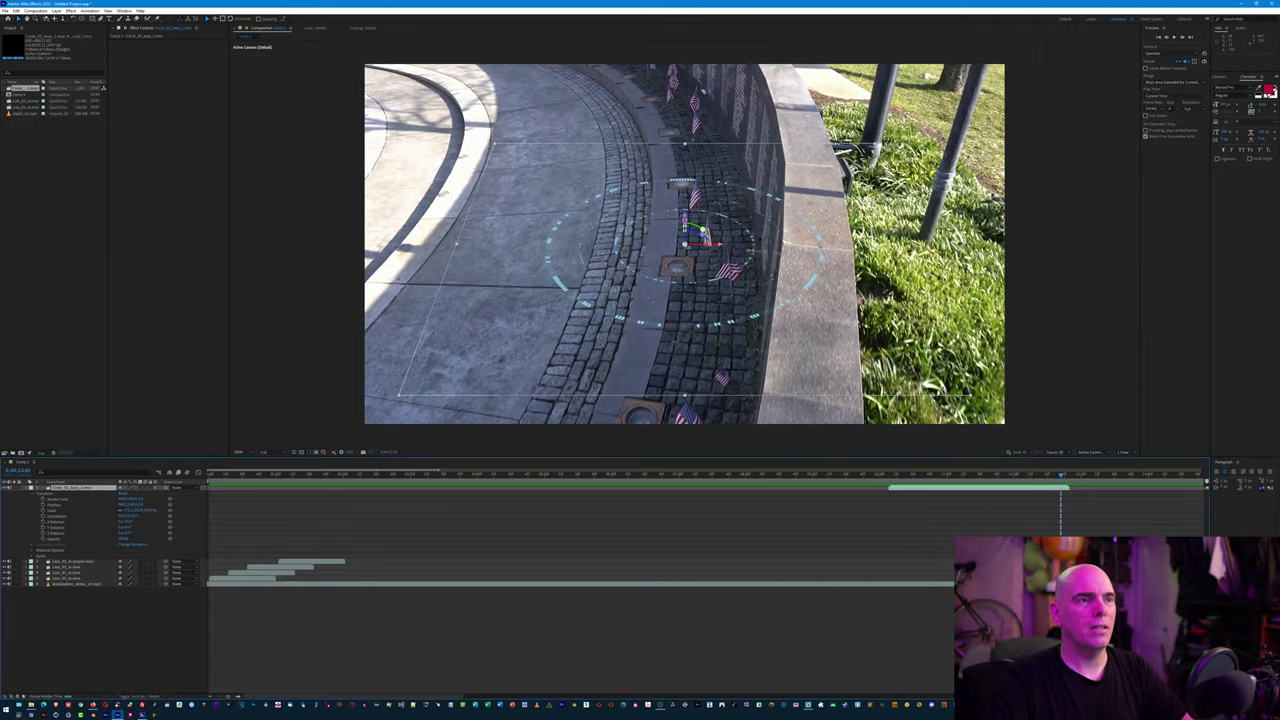
drag(702, 232, 678, 258)
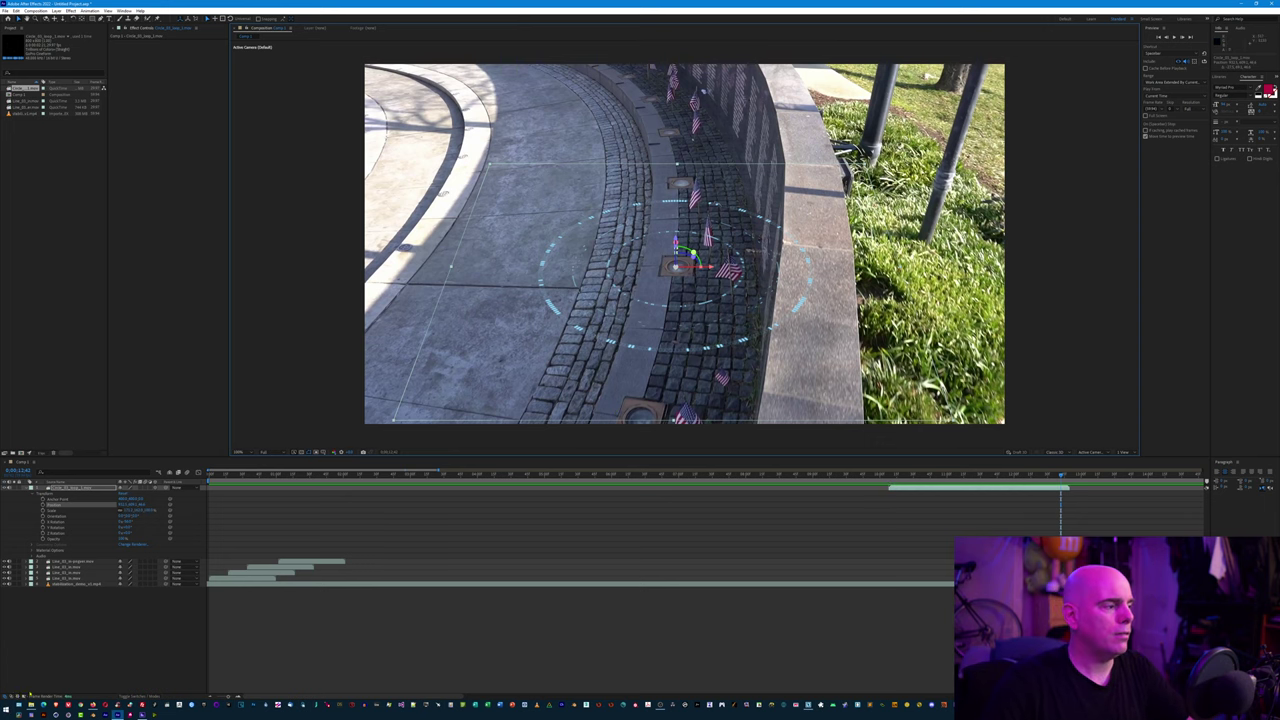
Step: Switch to File Explorer and open the digit clips folder inside Interface_Elements_01 in the G: drive's Interface Hud Video Elements library
key(alt+Tab)
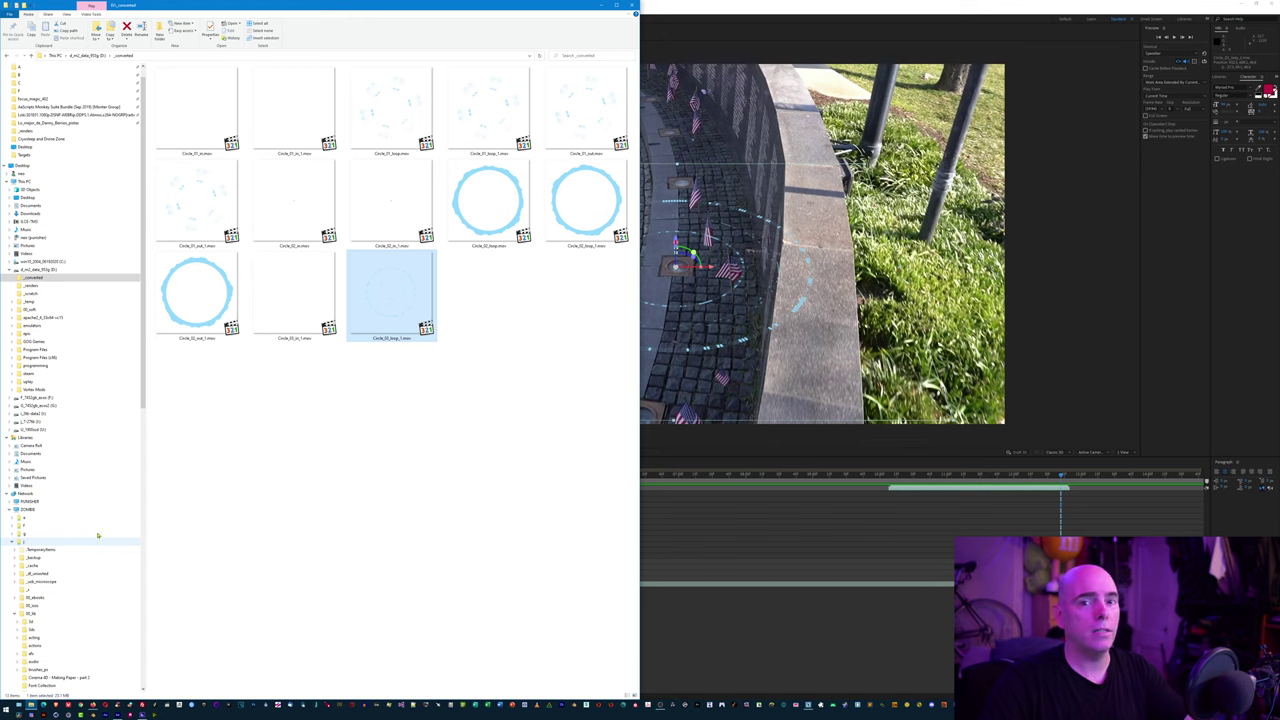
click(70, 429)
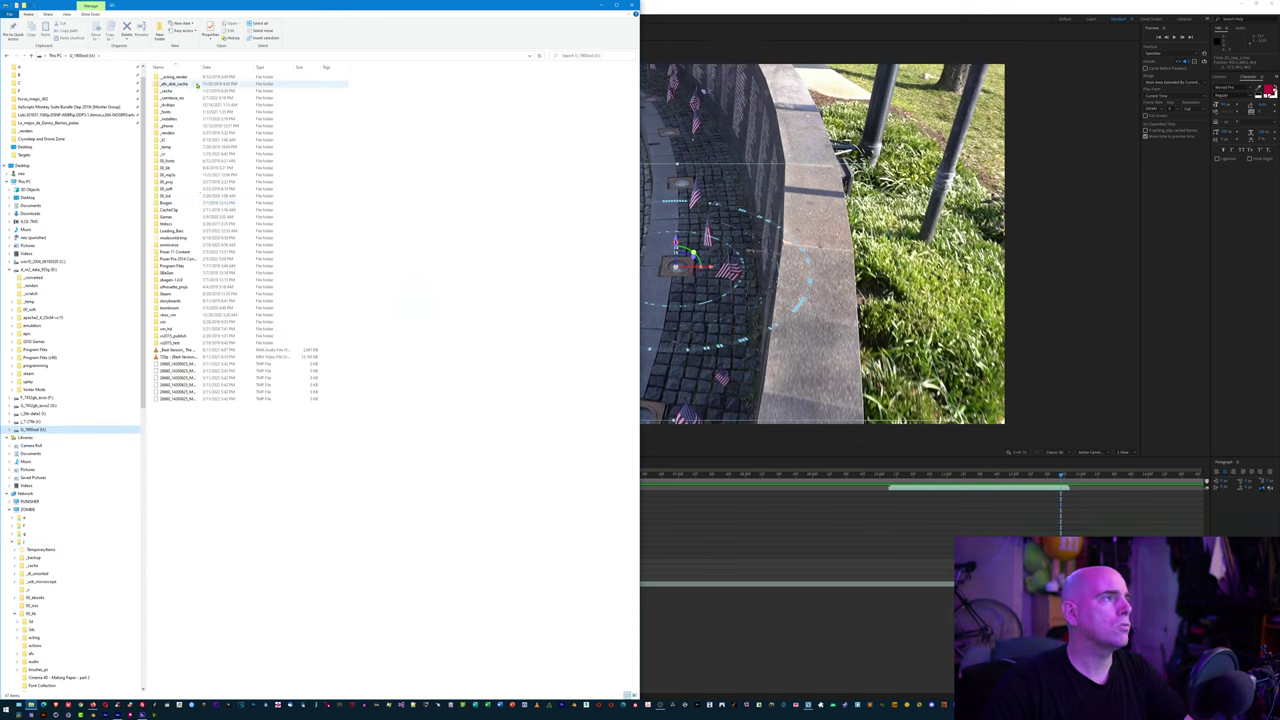
double_click(168, 167)
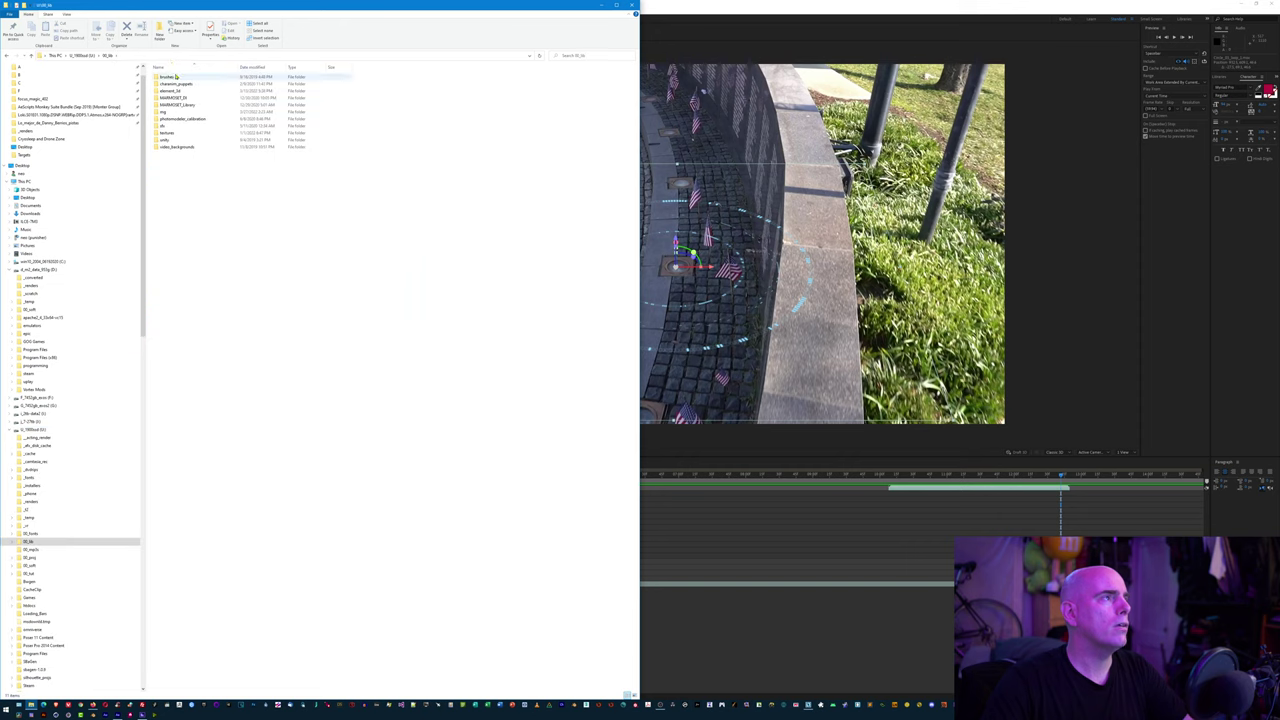
double_click(166, 111)
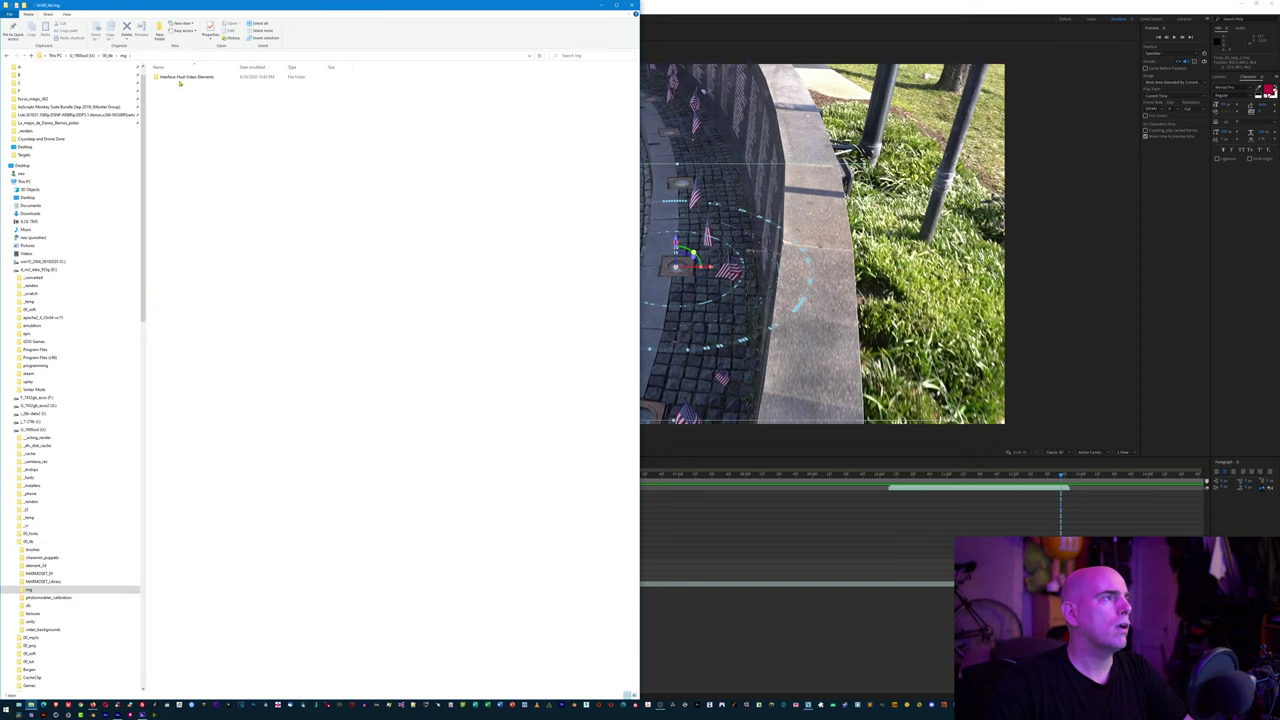
double_click(180, 82)
double_click(180, 83)
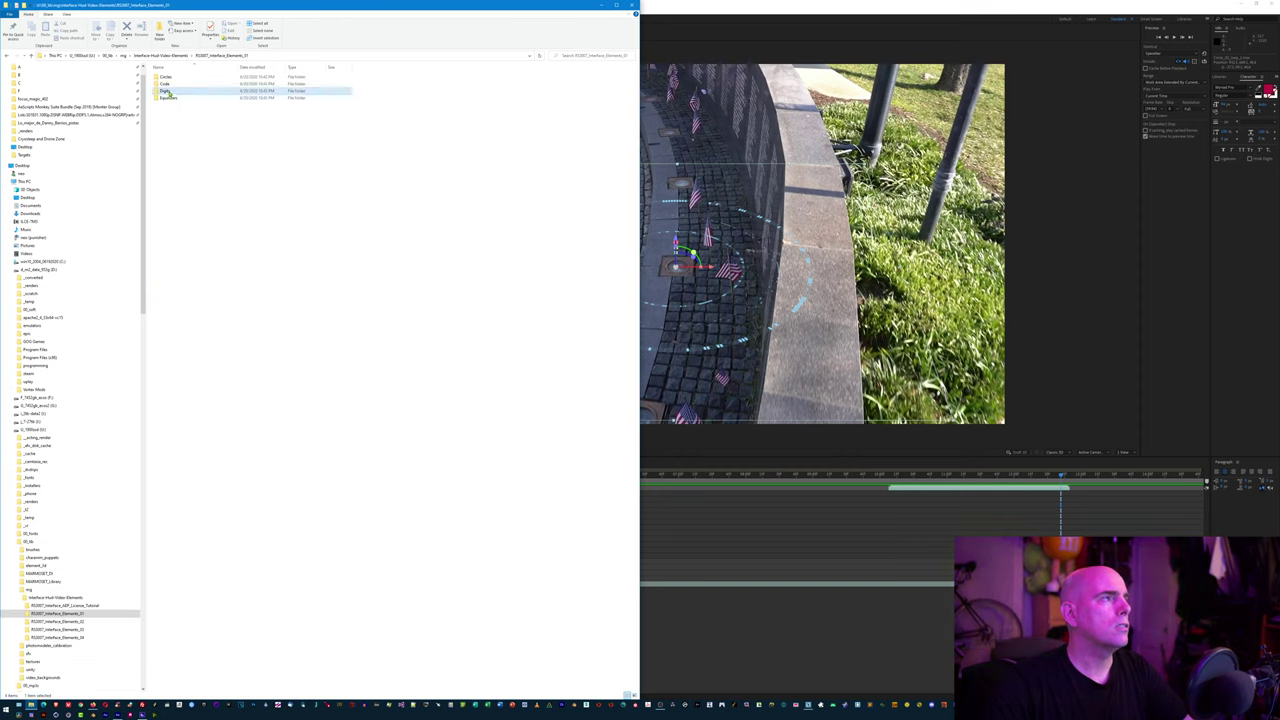
double_click(165, 91)
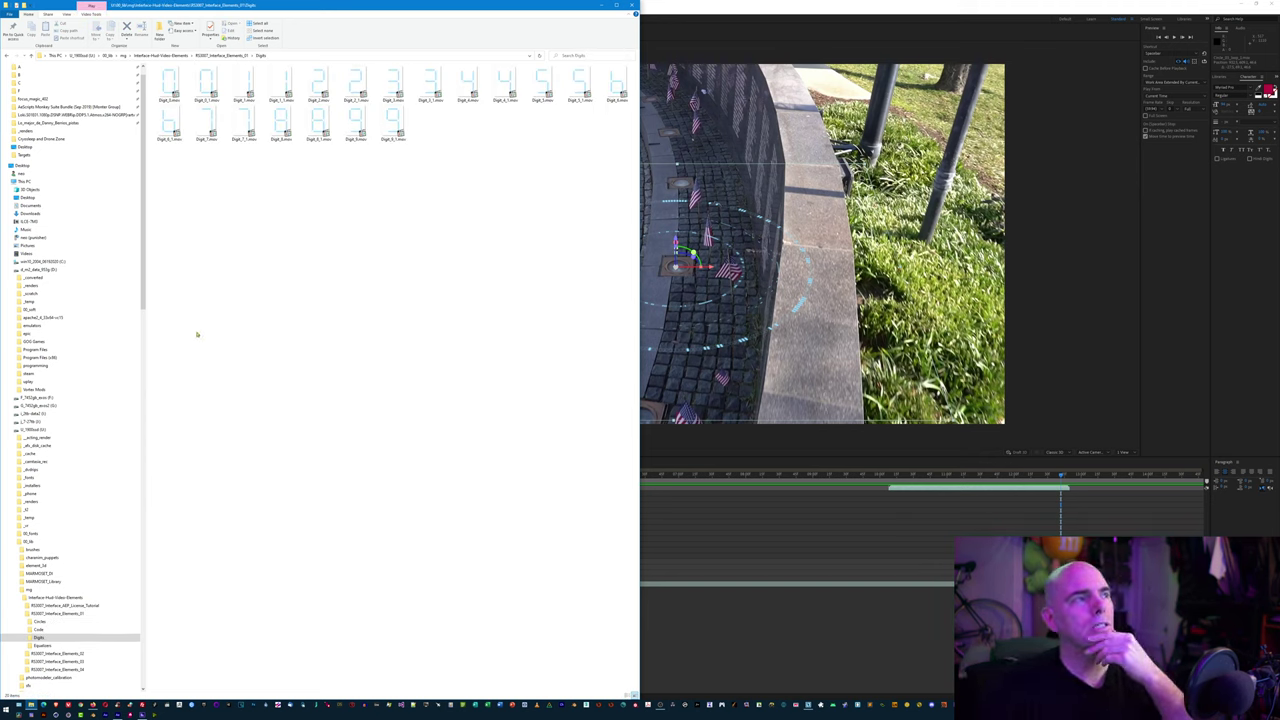
Step: Sort the digit clips by date with the newest first and list them with file details
key(ctrl+shift+6)
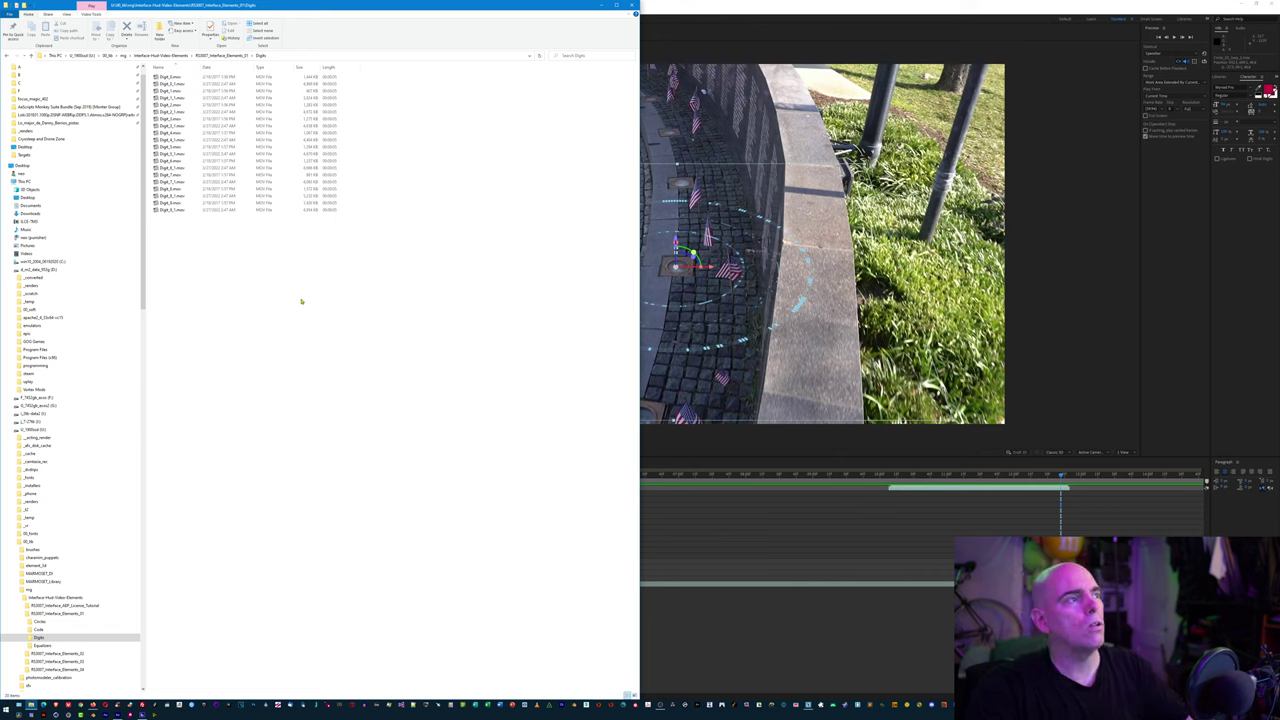
key(ctrl+shift+2)
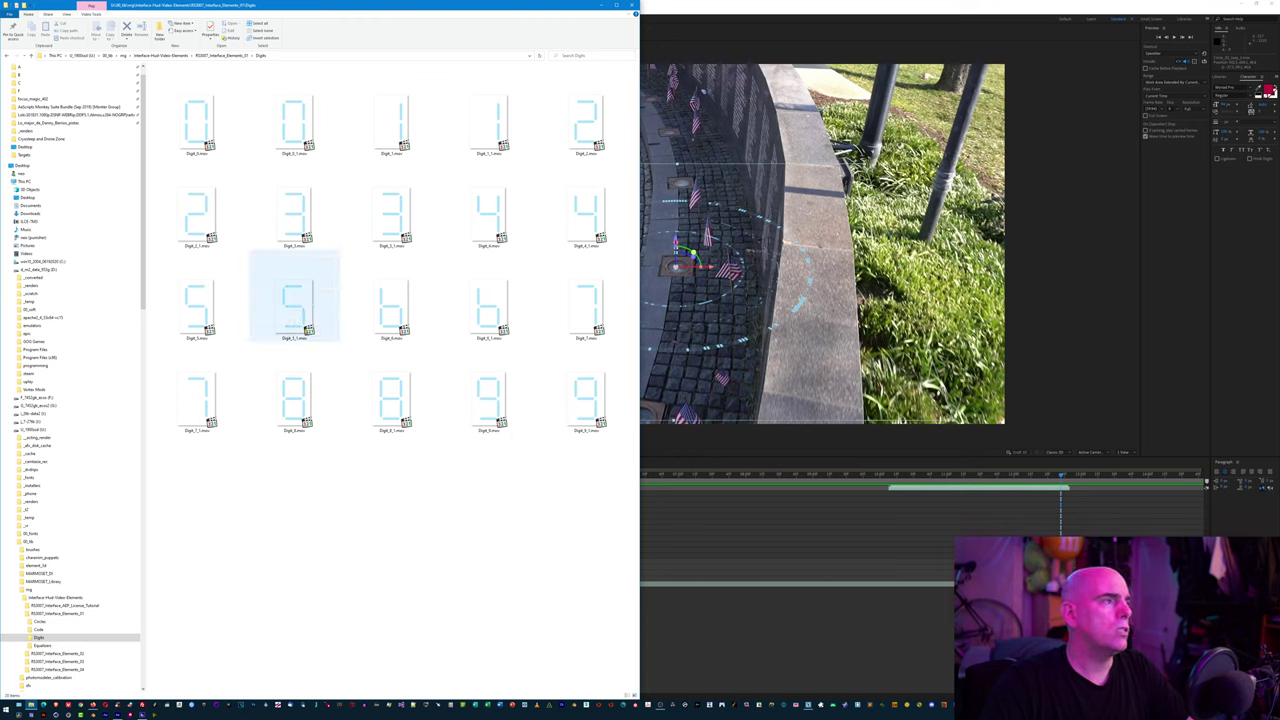
right_click(447, 521)
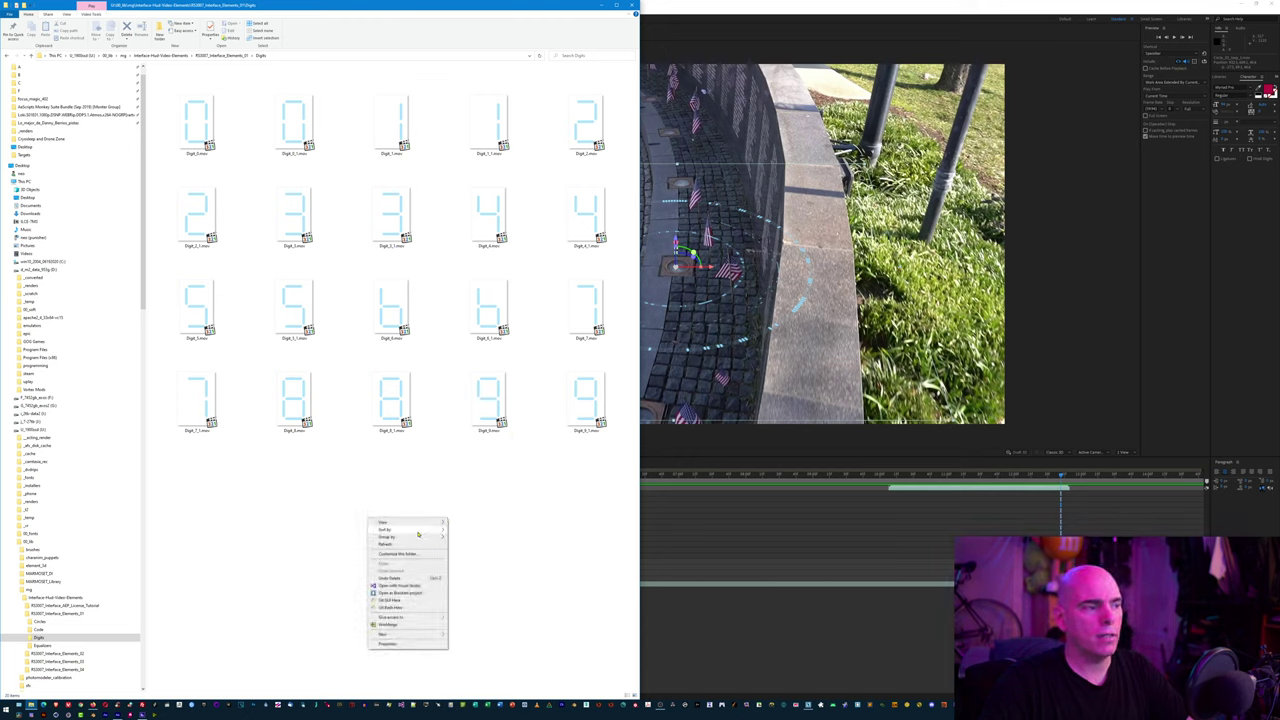
mouse_move(420, 529)
click(475, 540)
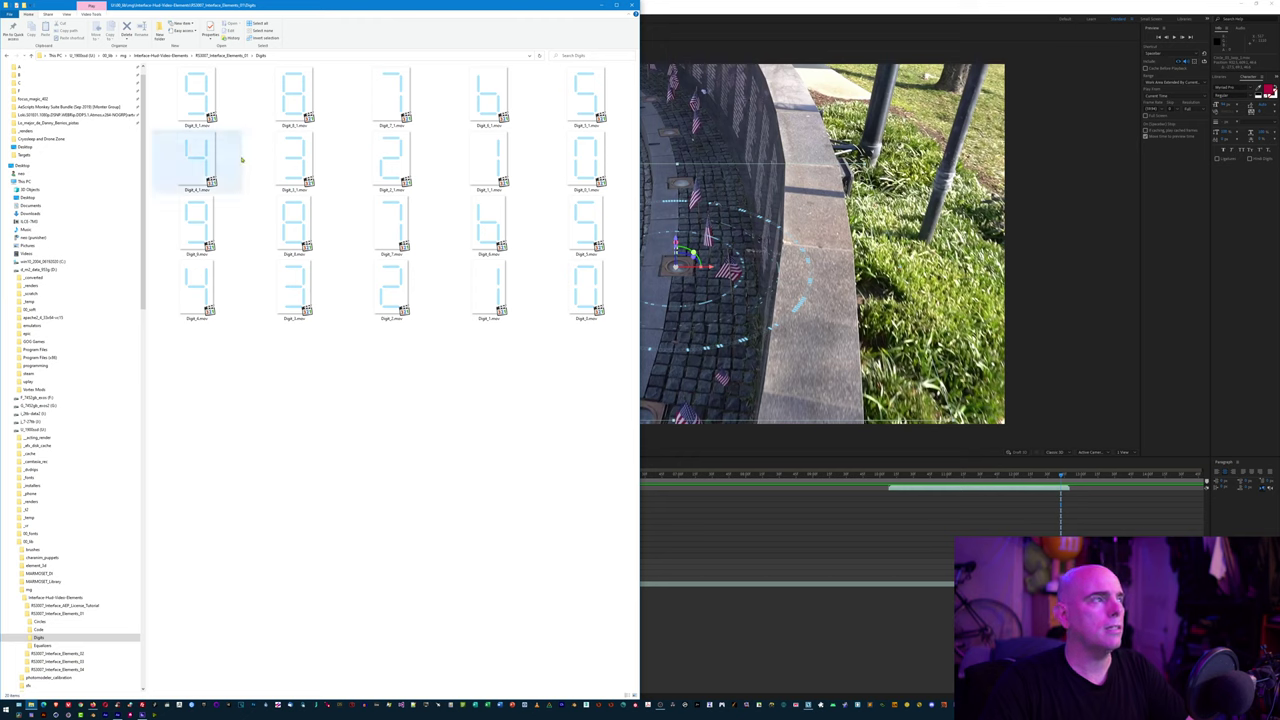
key(ctrl+shift+6)
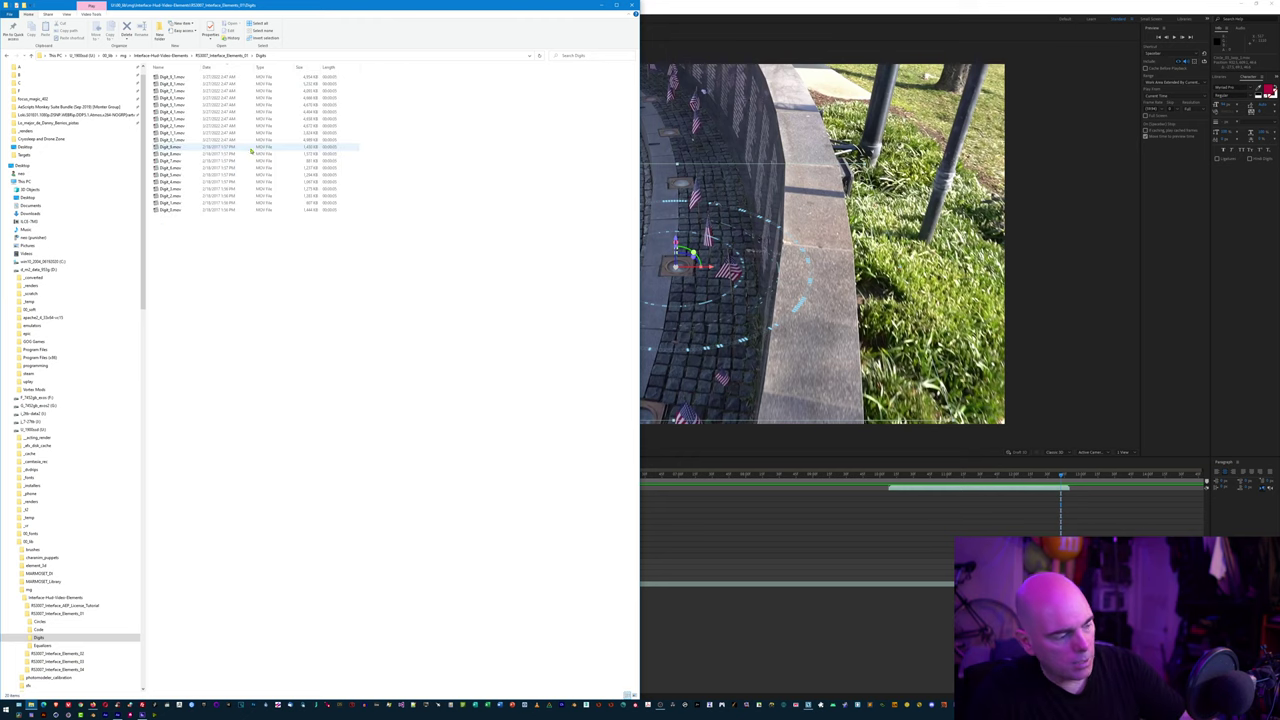
Step: Delete the original 2017 digit clips, Digit_9.mov through Digit_0.mov, keeping the converted 2022 copies with the _1 suffix
click(191, 139)
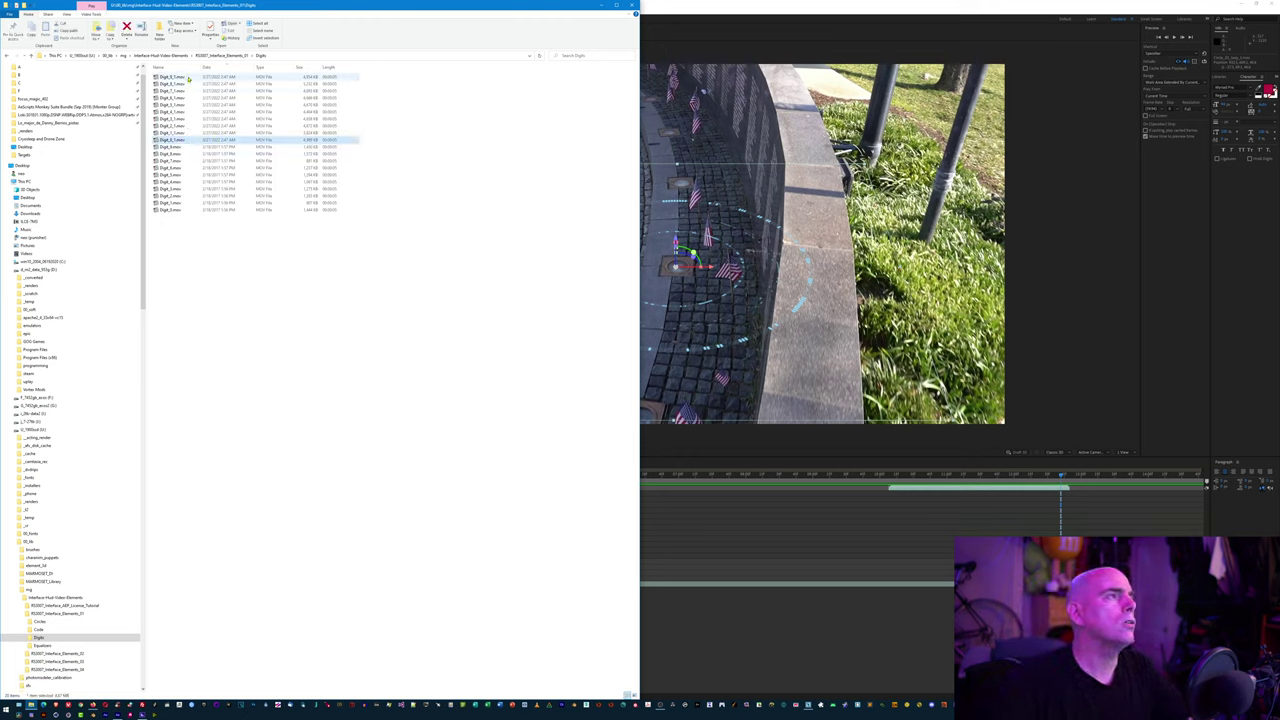
shift+click(175, 77)
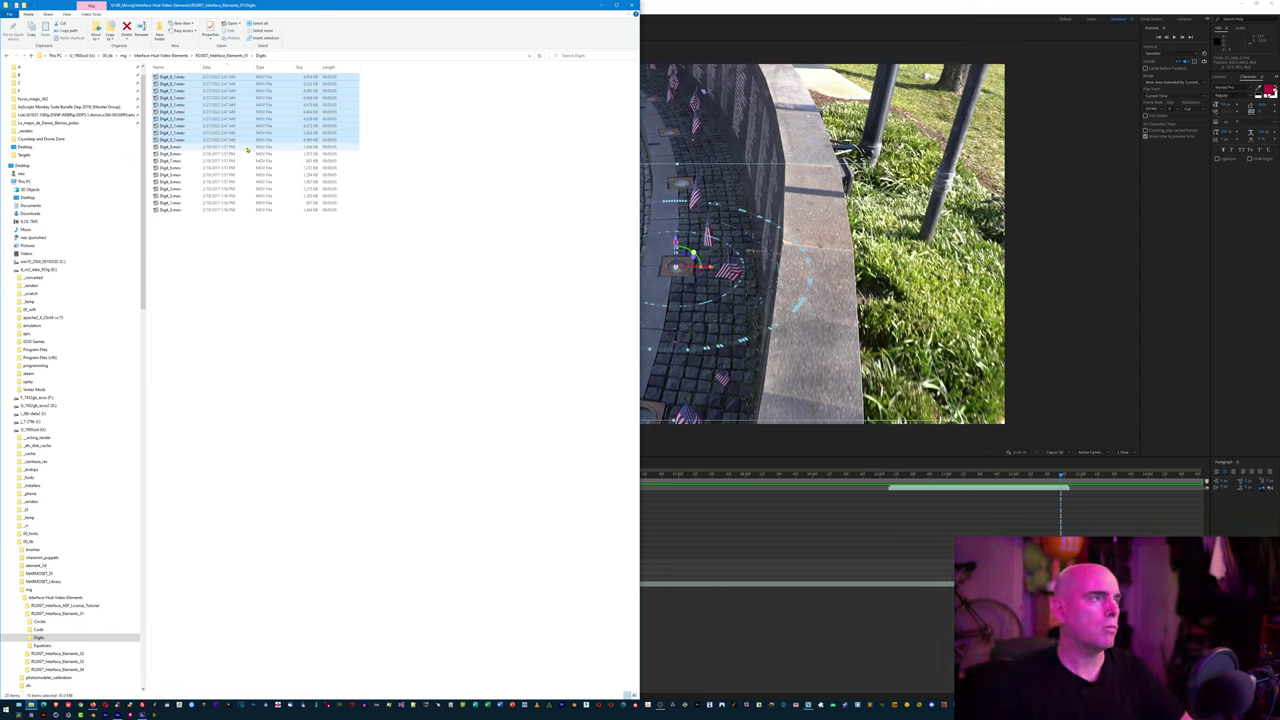
click(175, 148)
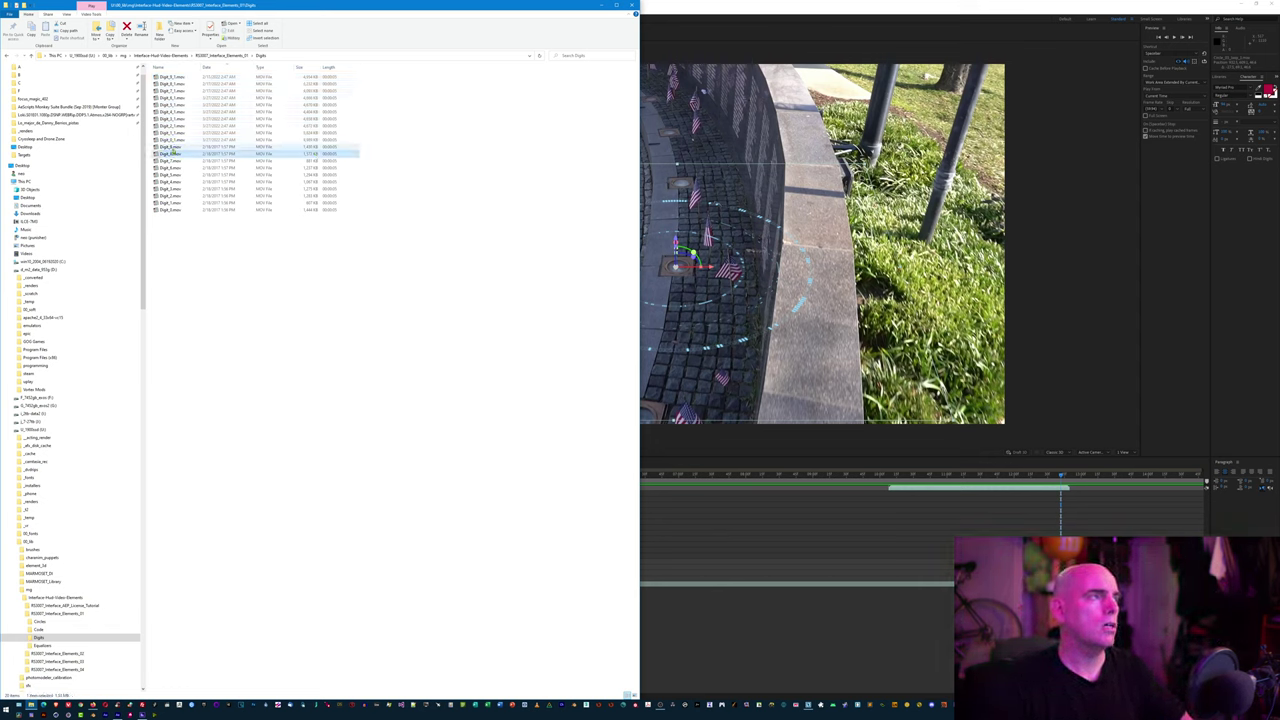
shift+click(185, 210)
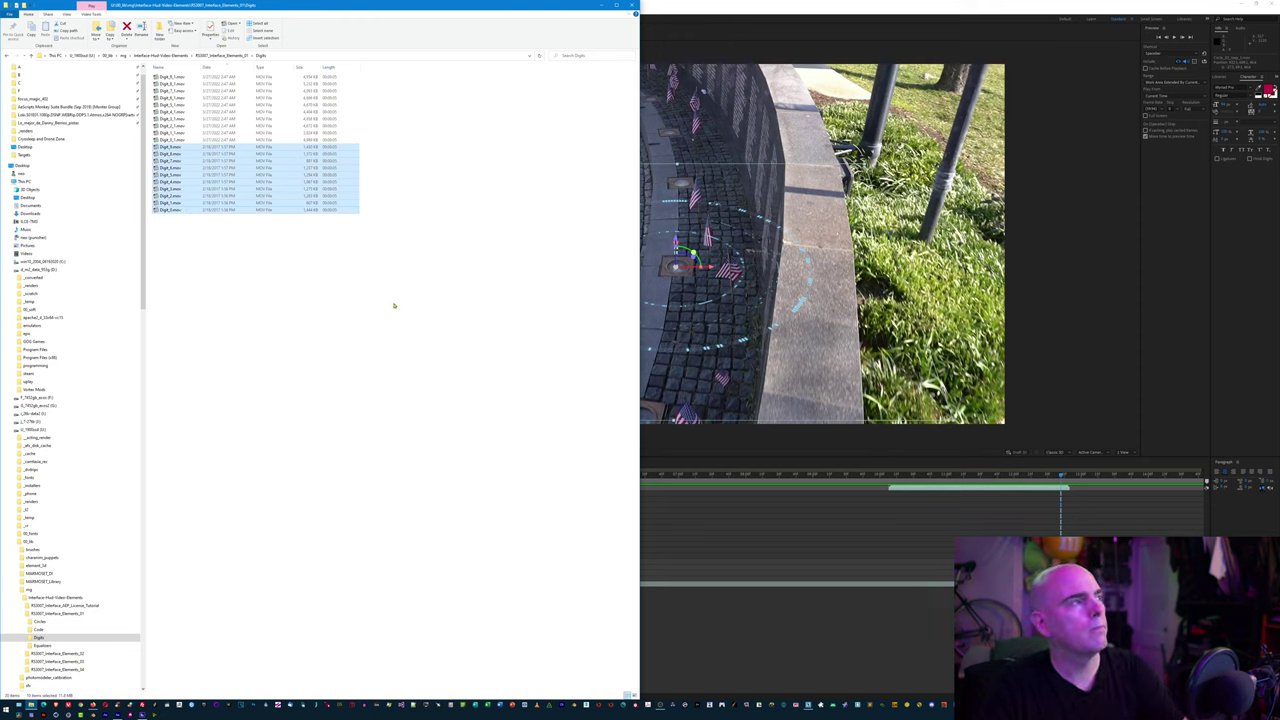
key(Delete)
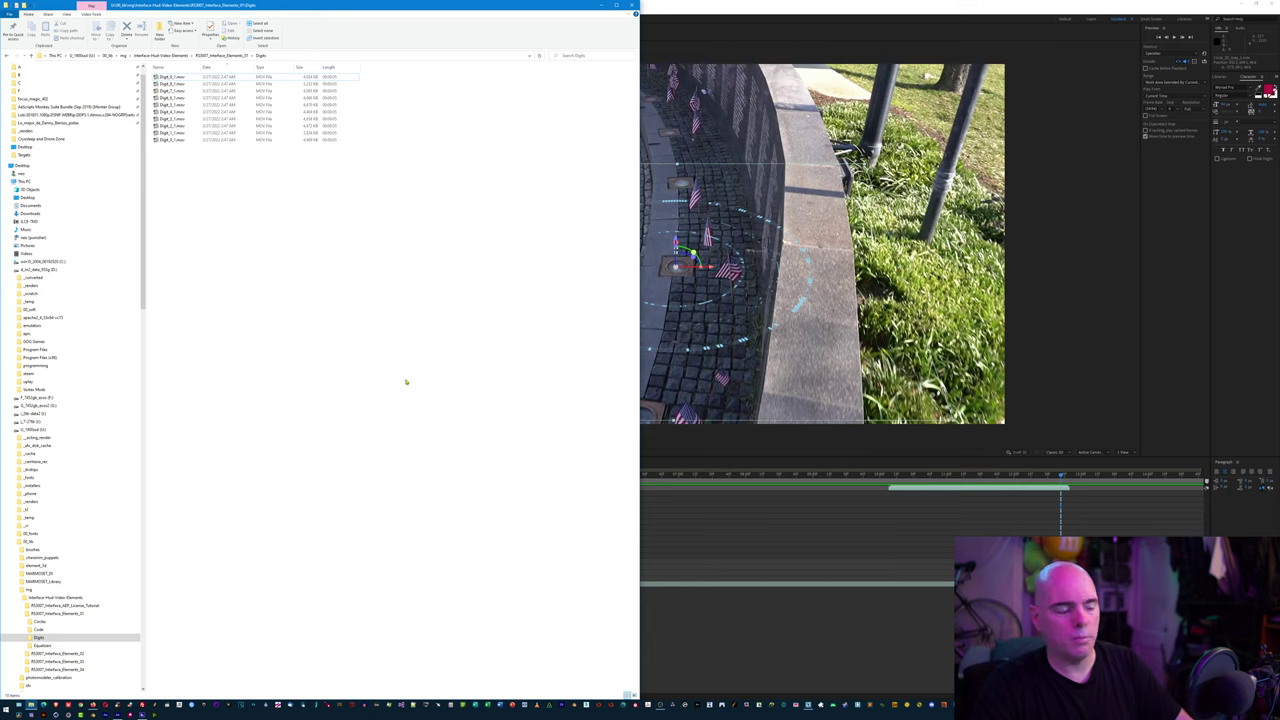
Step: Launch NameWiz and load the Digits folder from G:\3D_lib\img\Interface Hud Video Elements\RS3007_Interface_Elements_01 using its copied path
key(super)
text(name)
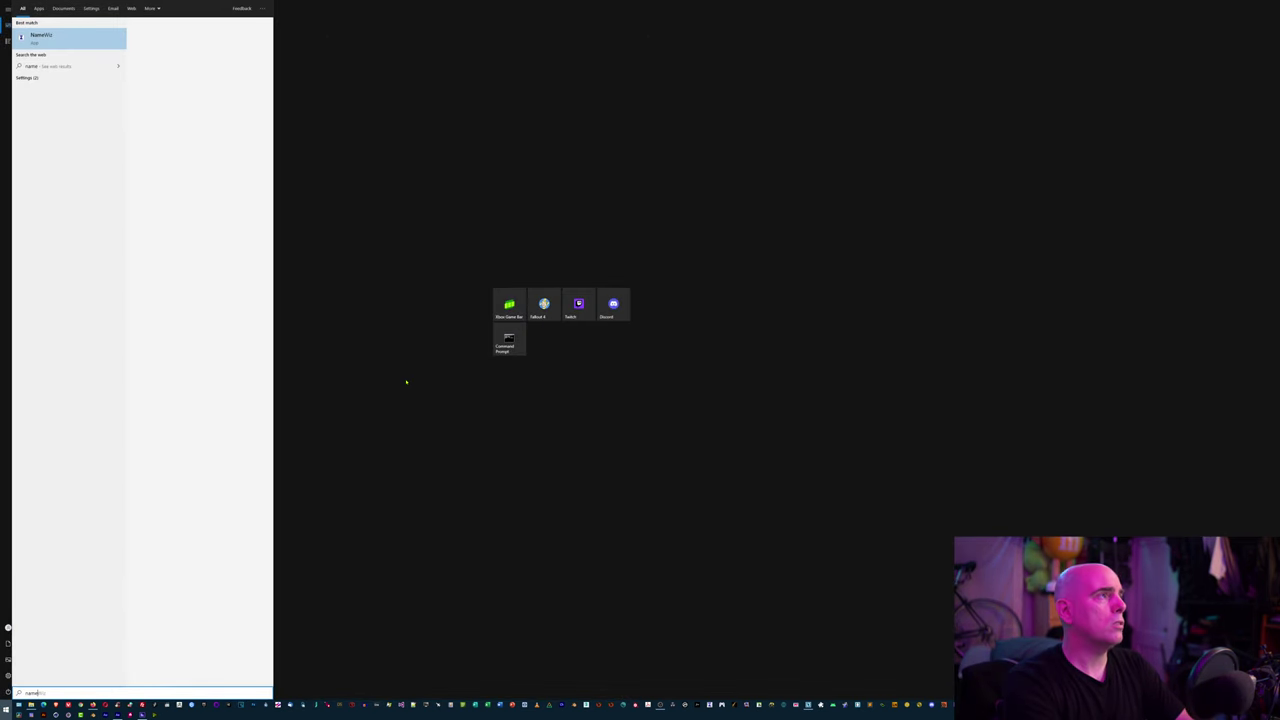
key(Escape)
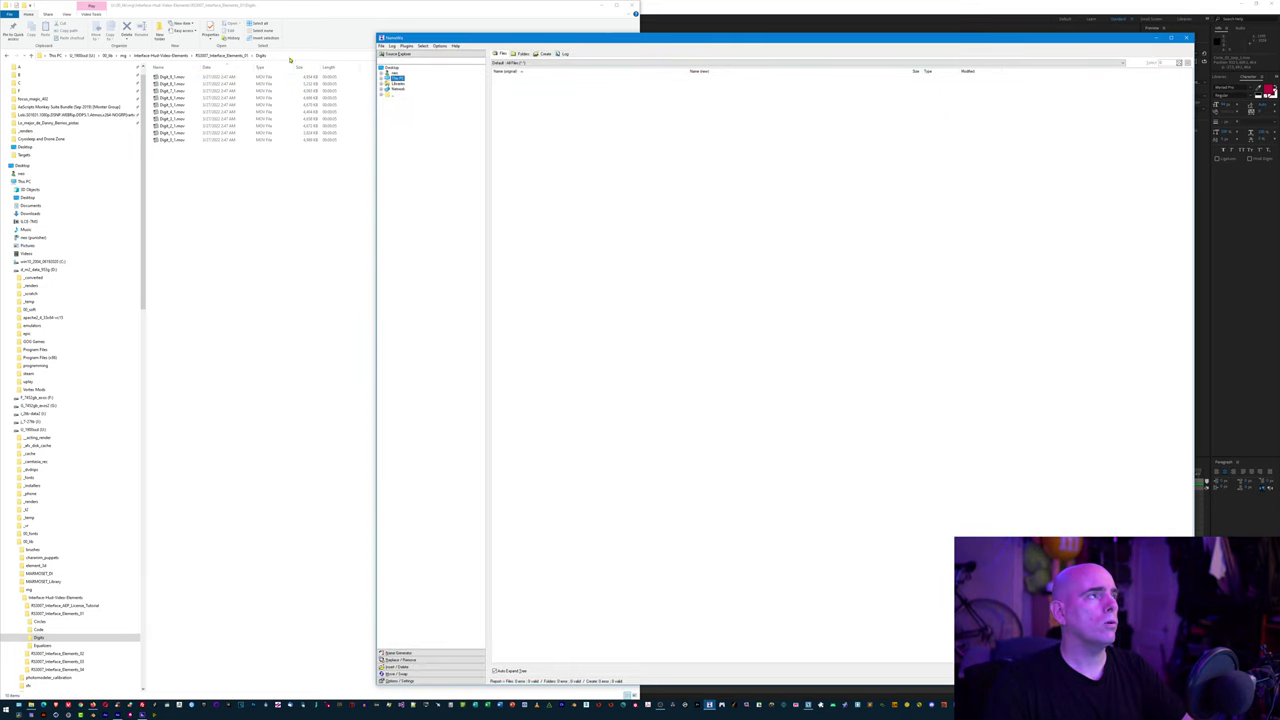
click(290, 56)
click(697, 204)
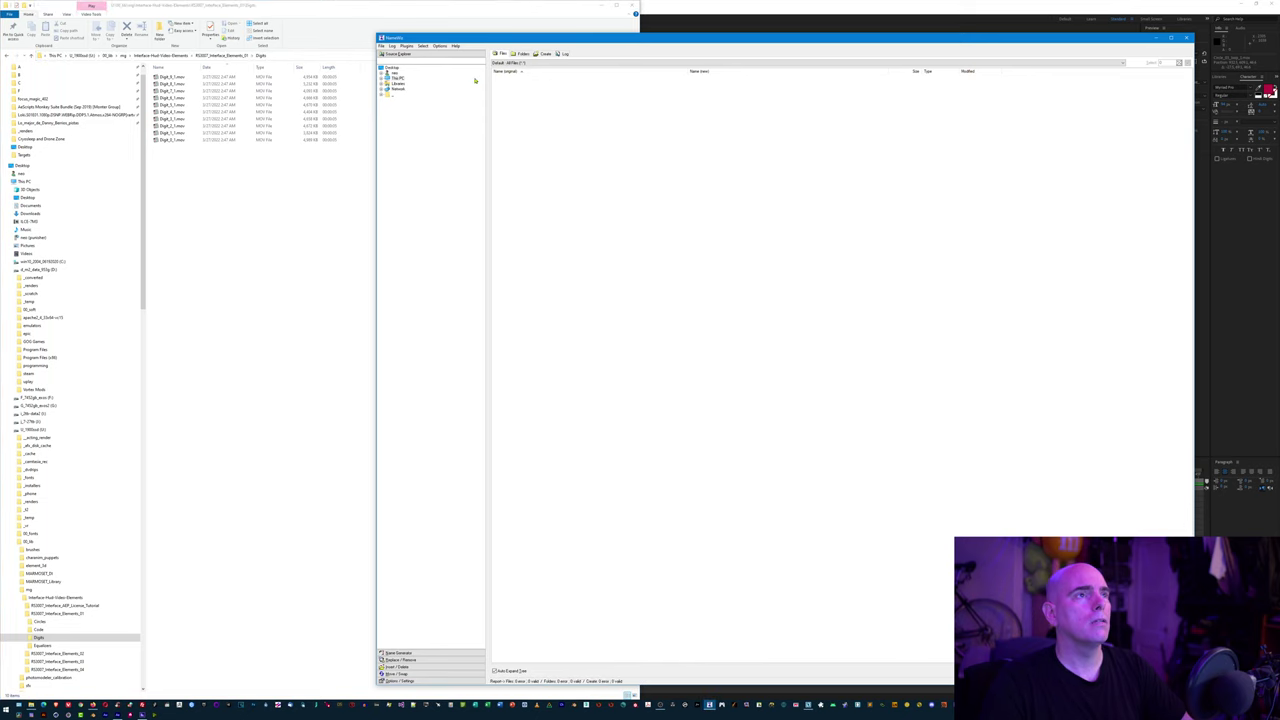
click(423, 61)
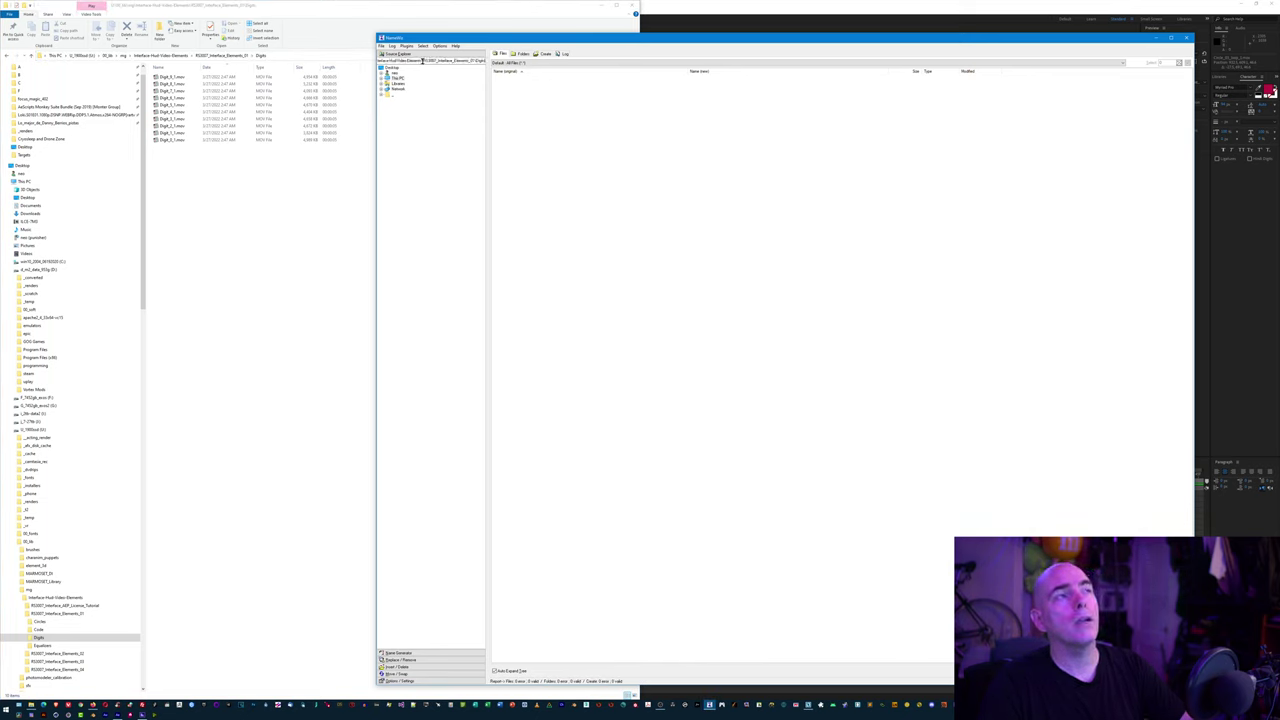
text(G:\3D_lib\img\Interface Hud Video Elements\RS3007_Interface_Elements_01\Digits)
key(Return)
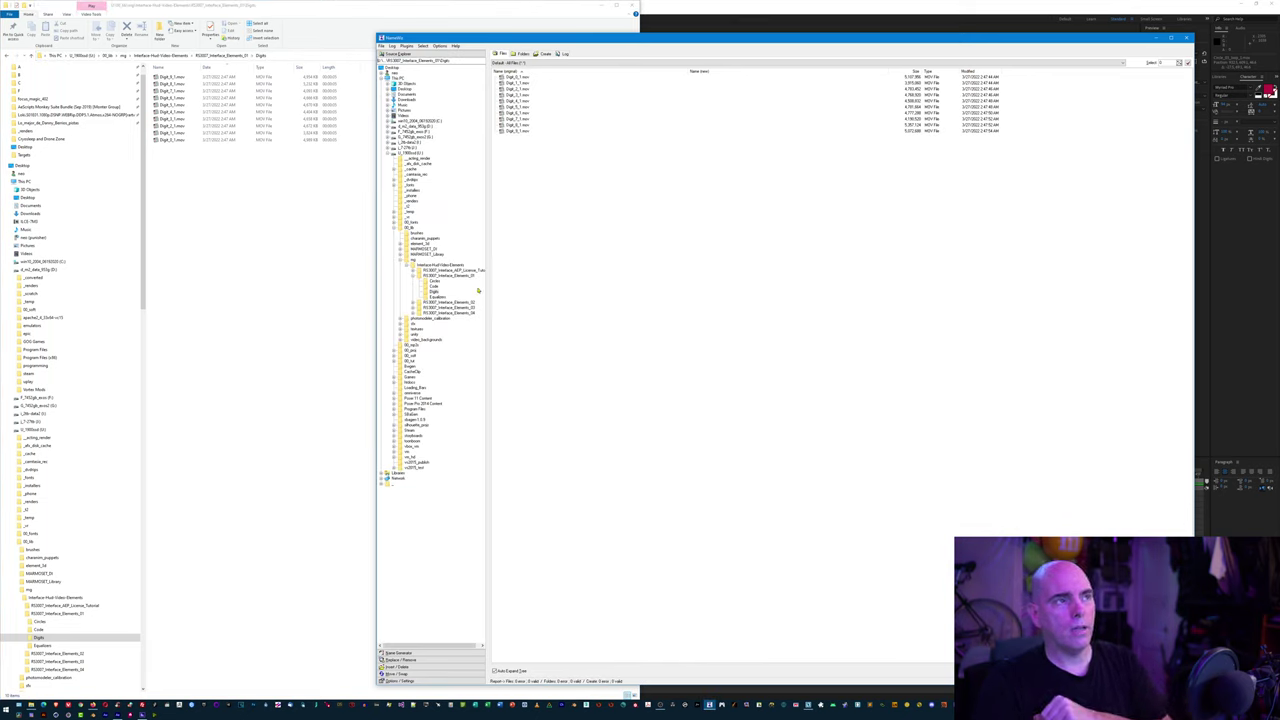
Step: Batch-rename the digit clips by deleting the trailing _1, with Position from right and Delete backwards enabled
click(413, 665)
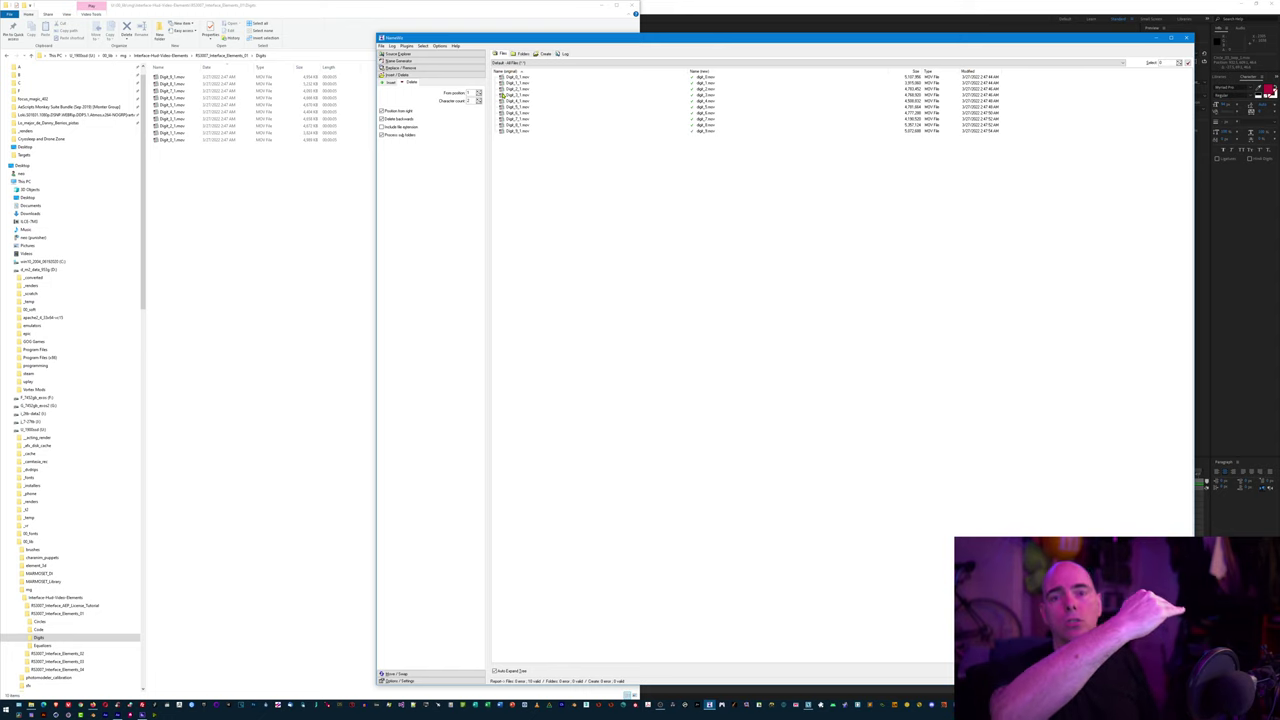
click(383, 110)
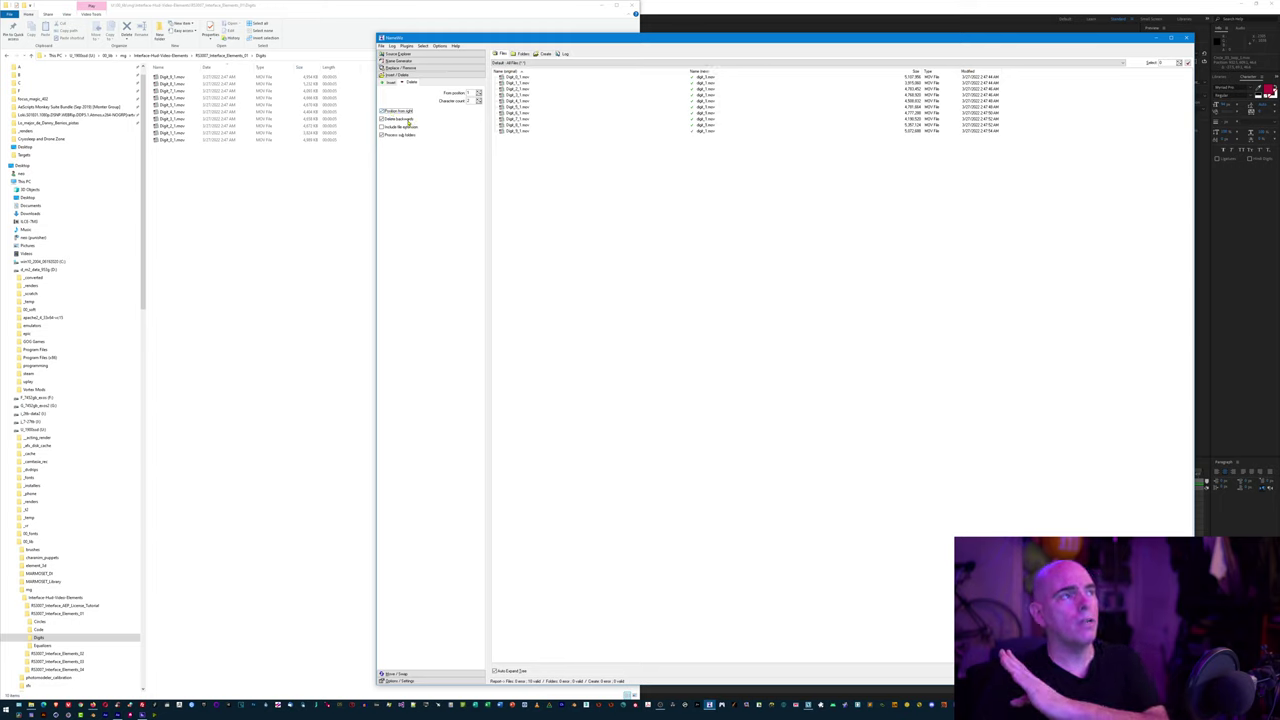
click(407, 119)
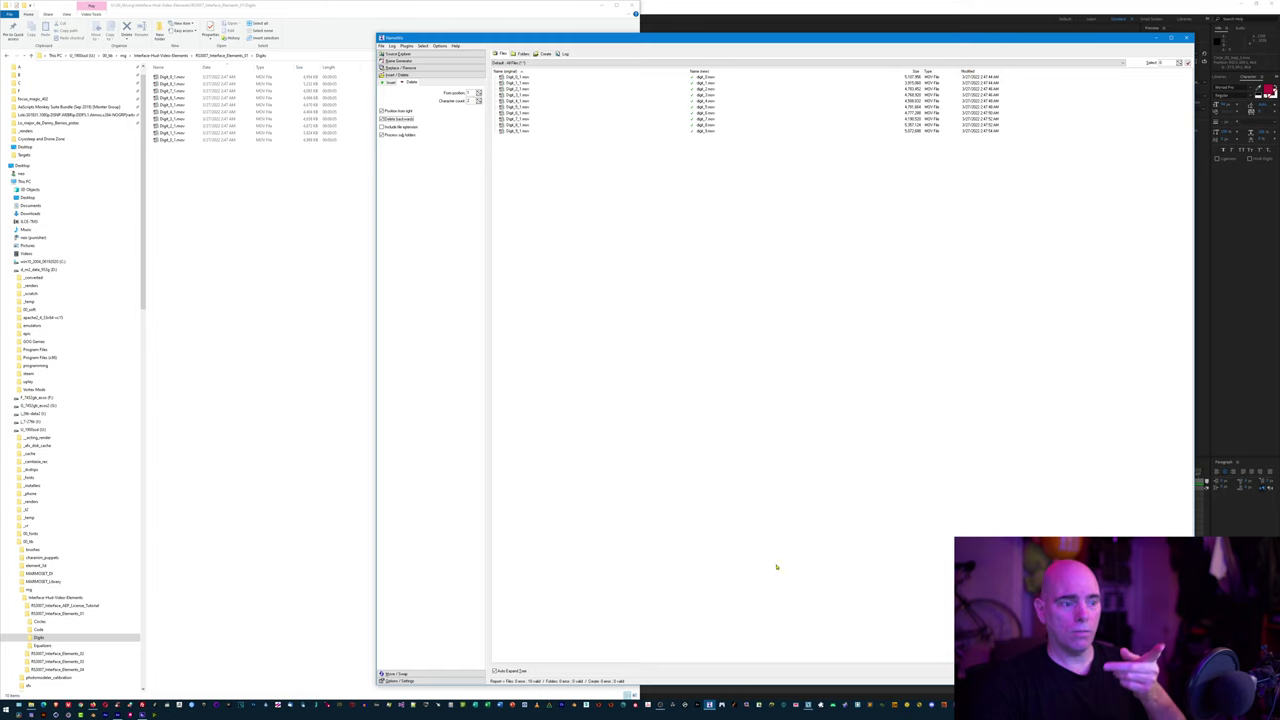
key(ctrl+r)
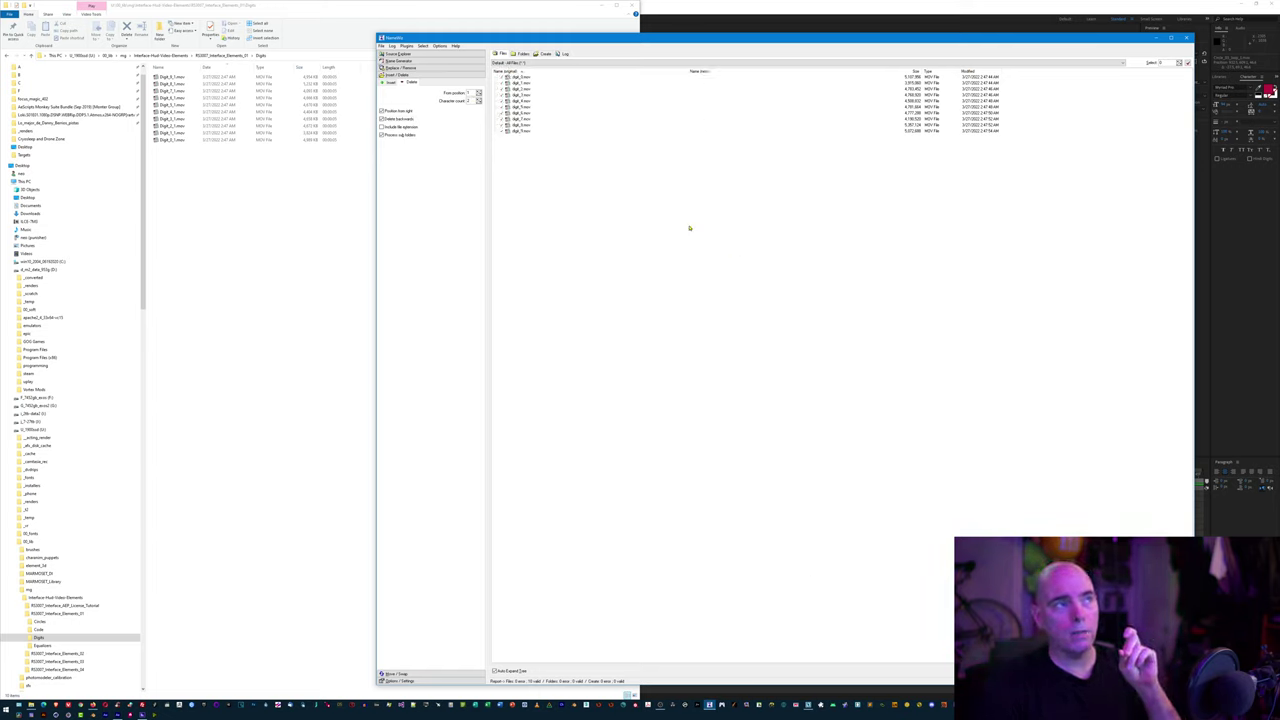
Step: Show the renamed digit clips as large thumbnails in File Explorer and close NameWiz
click(271, 169)
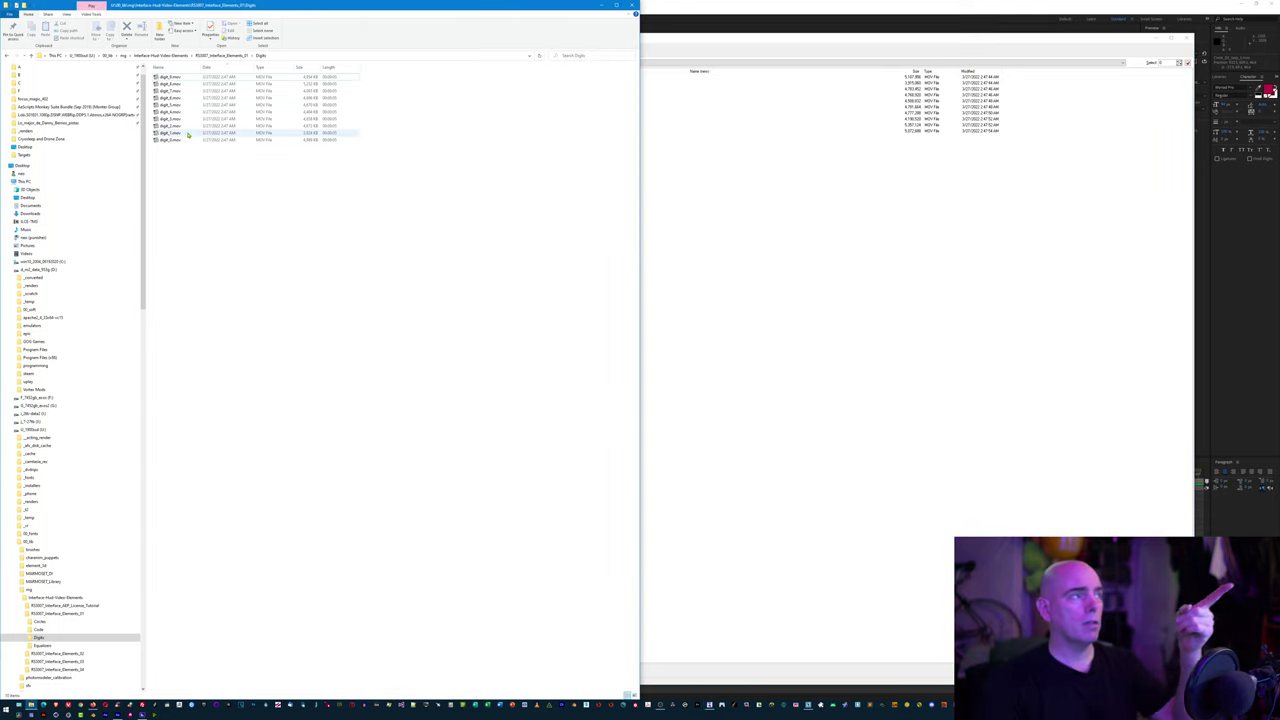
key(ctrl+shift+2)
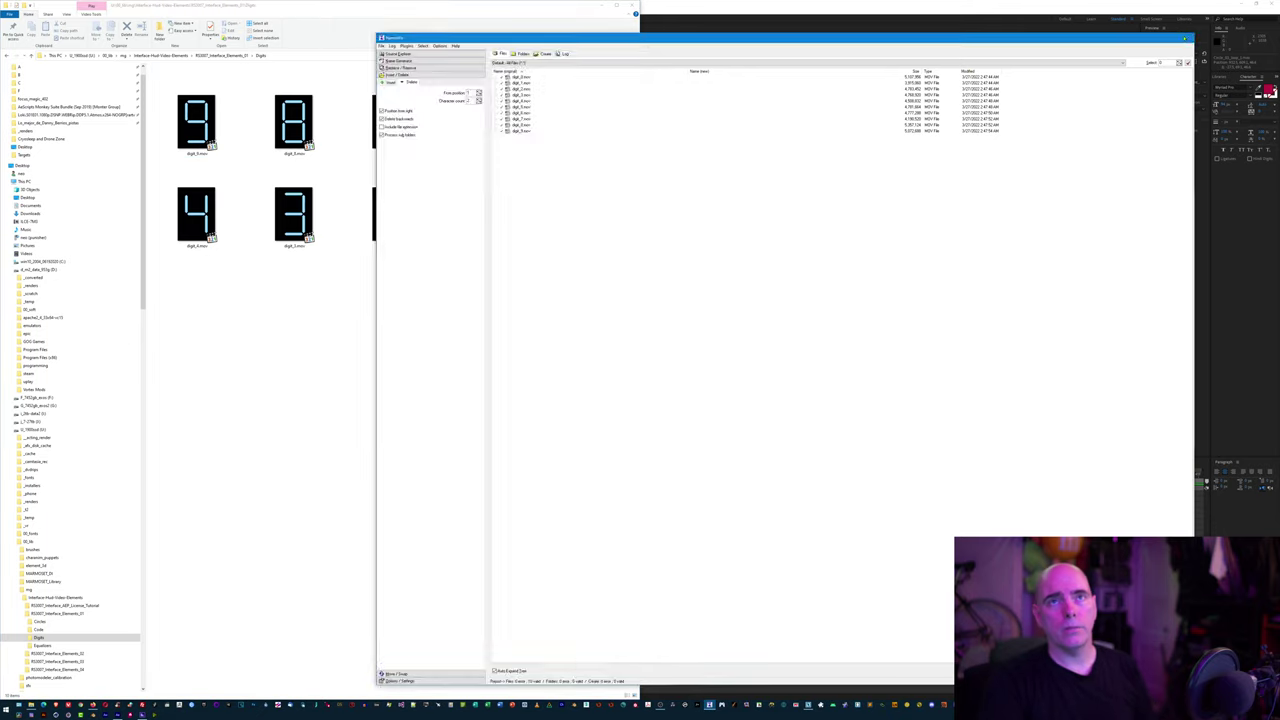
click(1184, 37)
Step: Switch to Media Encoder, open the export settings for all queued clips, and examine the video codec choices and the bit depth setting
key(alt+Tab)
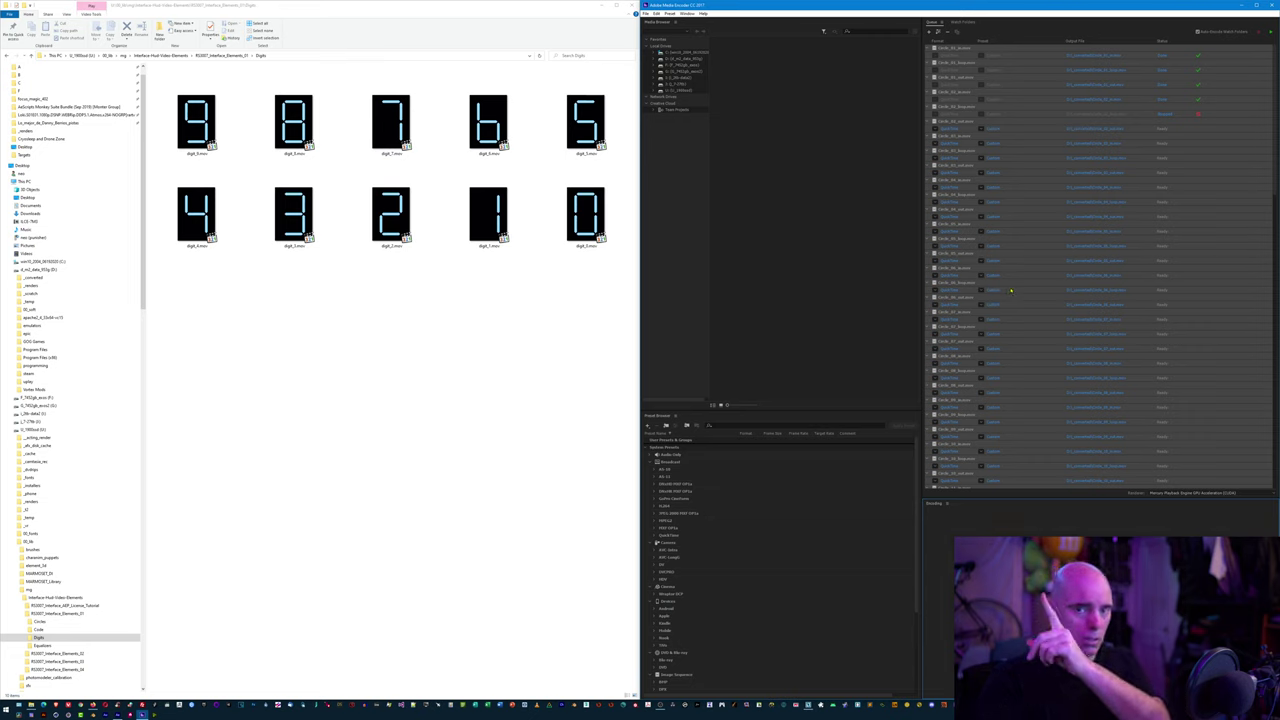
key(ctrl+a)
click(998, 457)
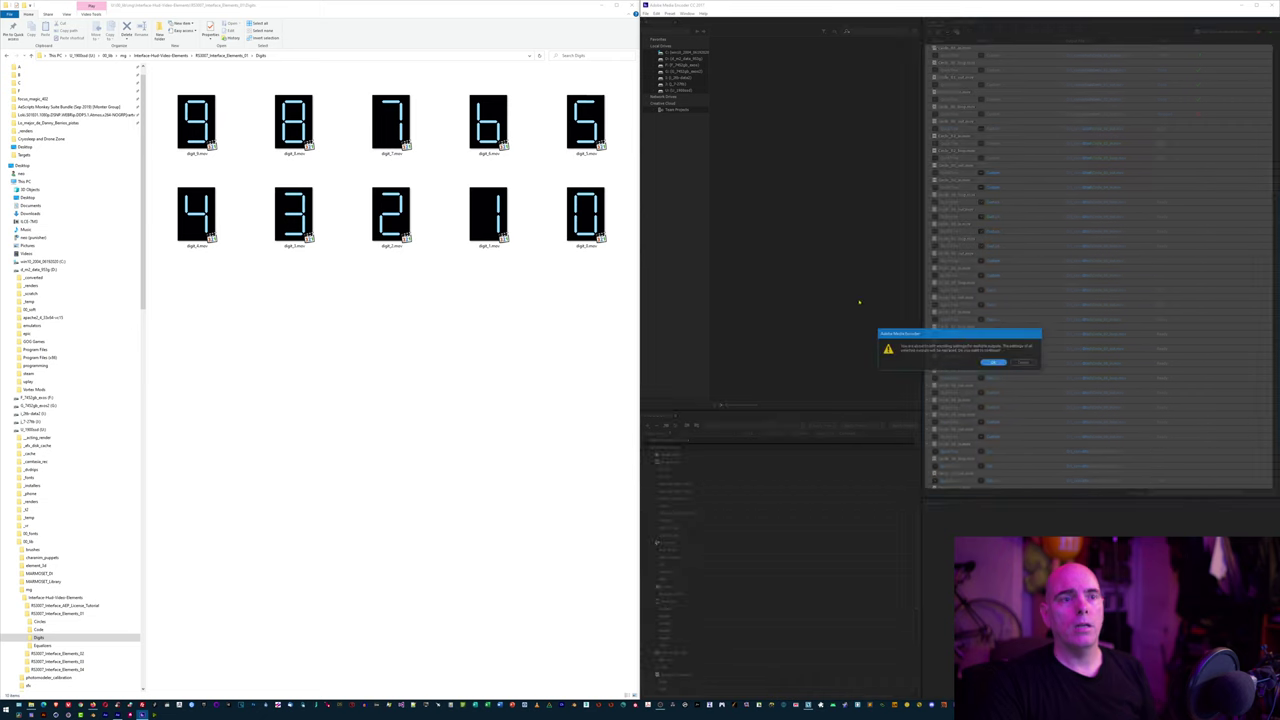
click(992, 362)
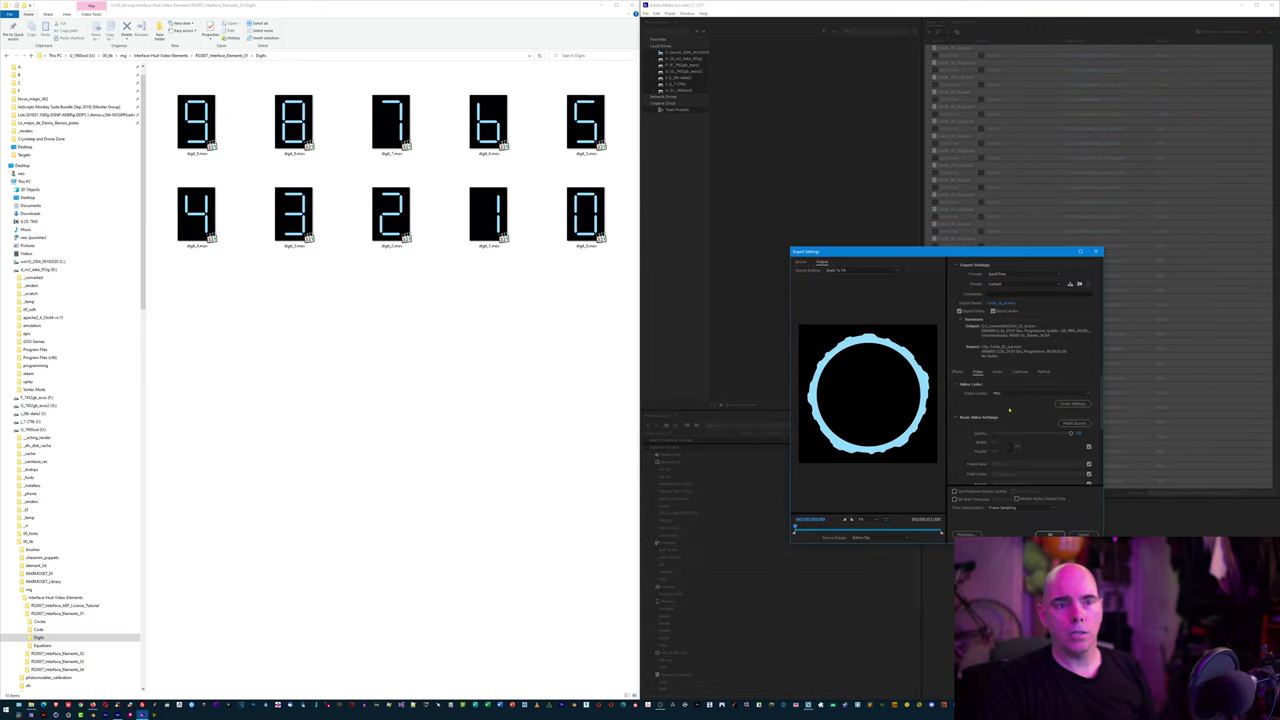
click(1011, 396)
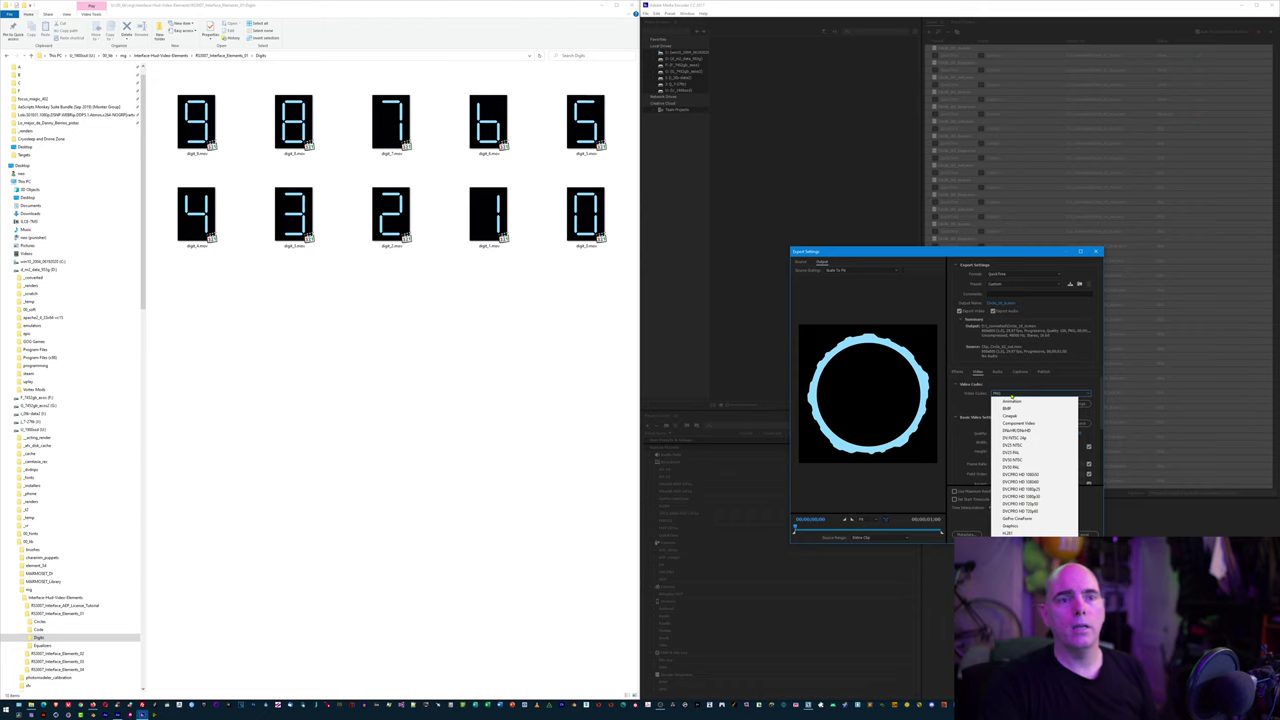
key(Escape)
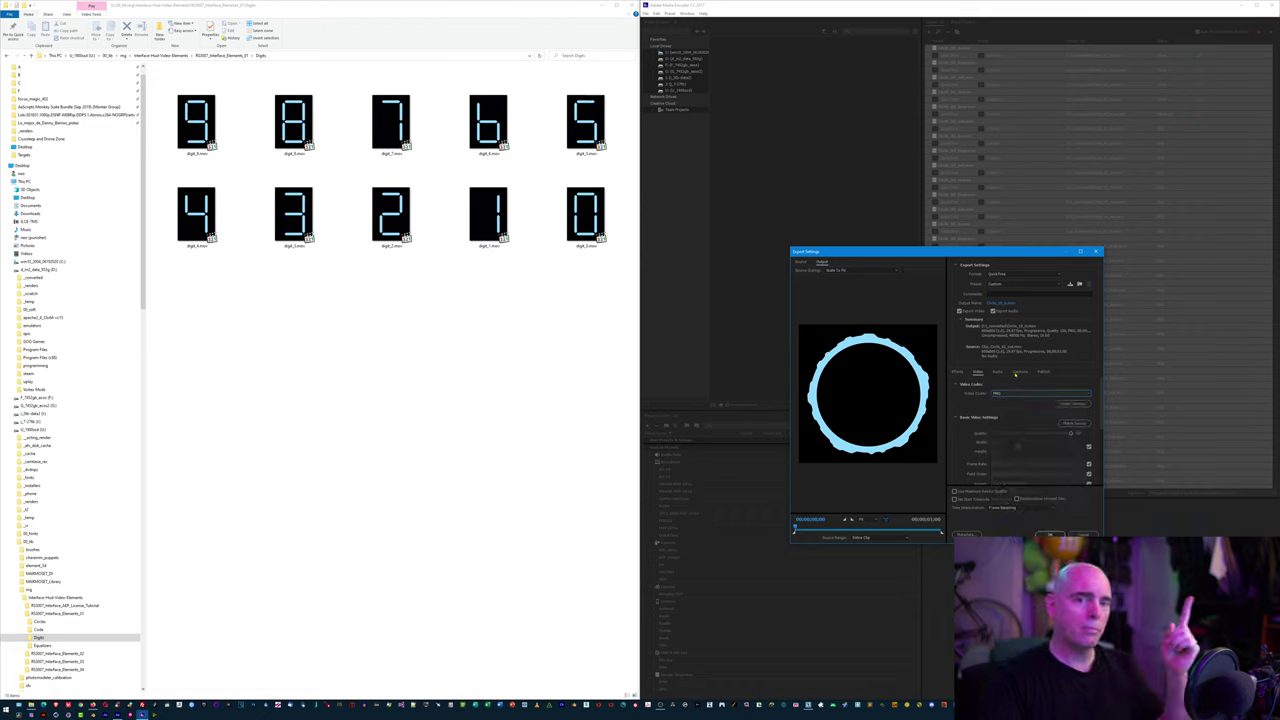
scroll(1017, 427, down, 5)
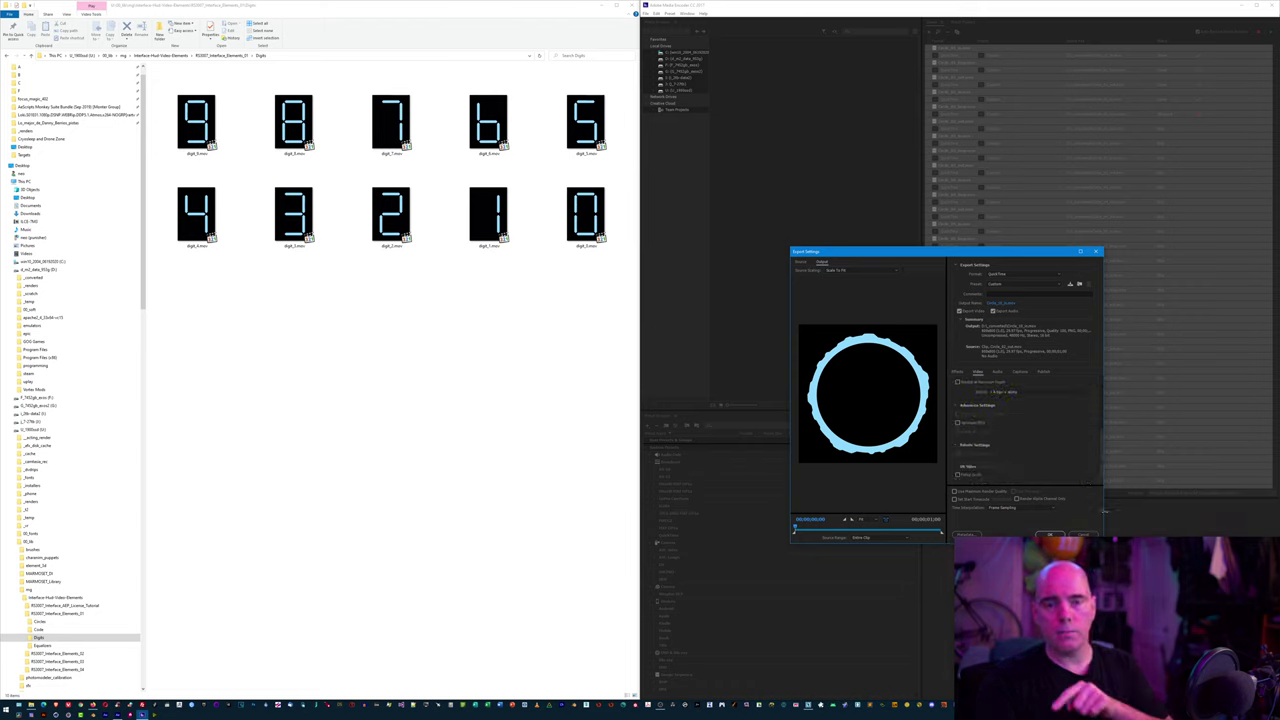
click(1063, 532)
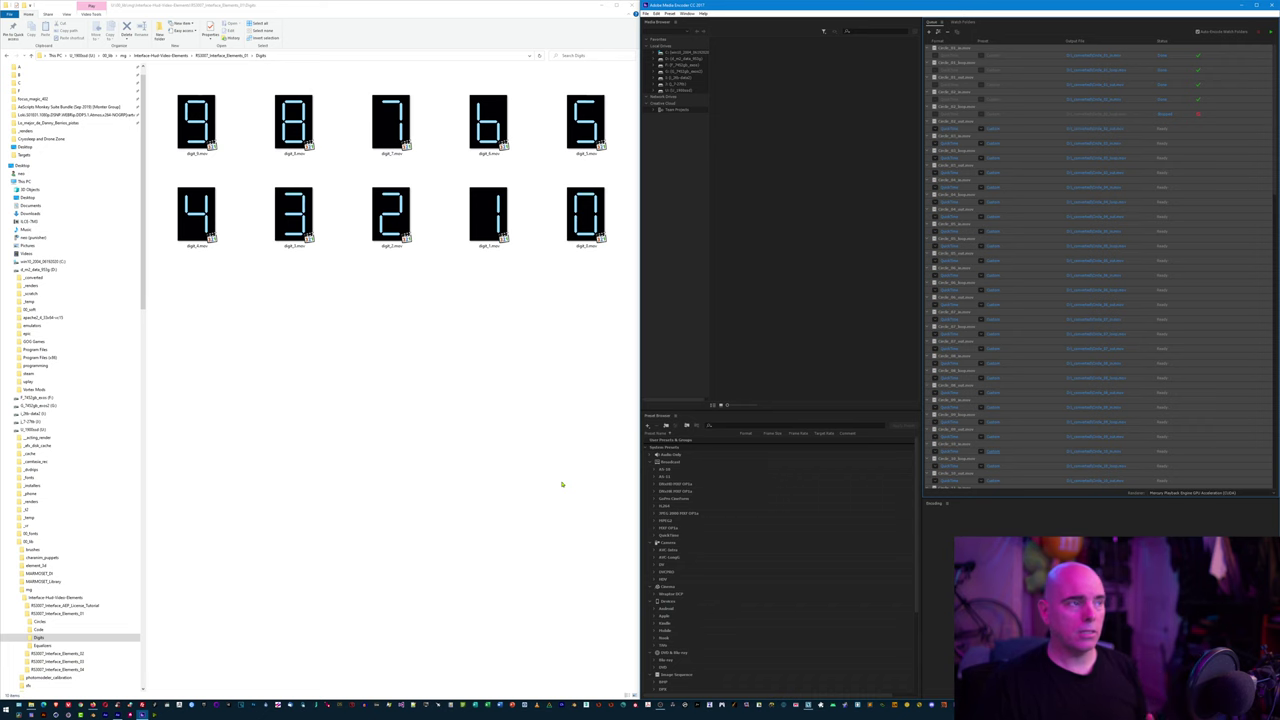
Step: Minimize File Explorer and close Media Encoder to return to the After Effects composition
click(605, 5)
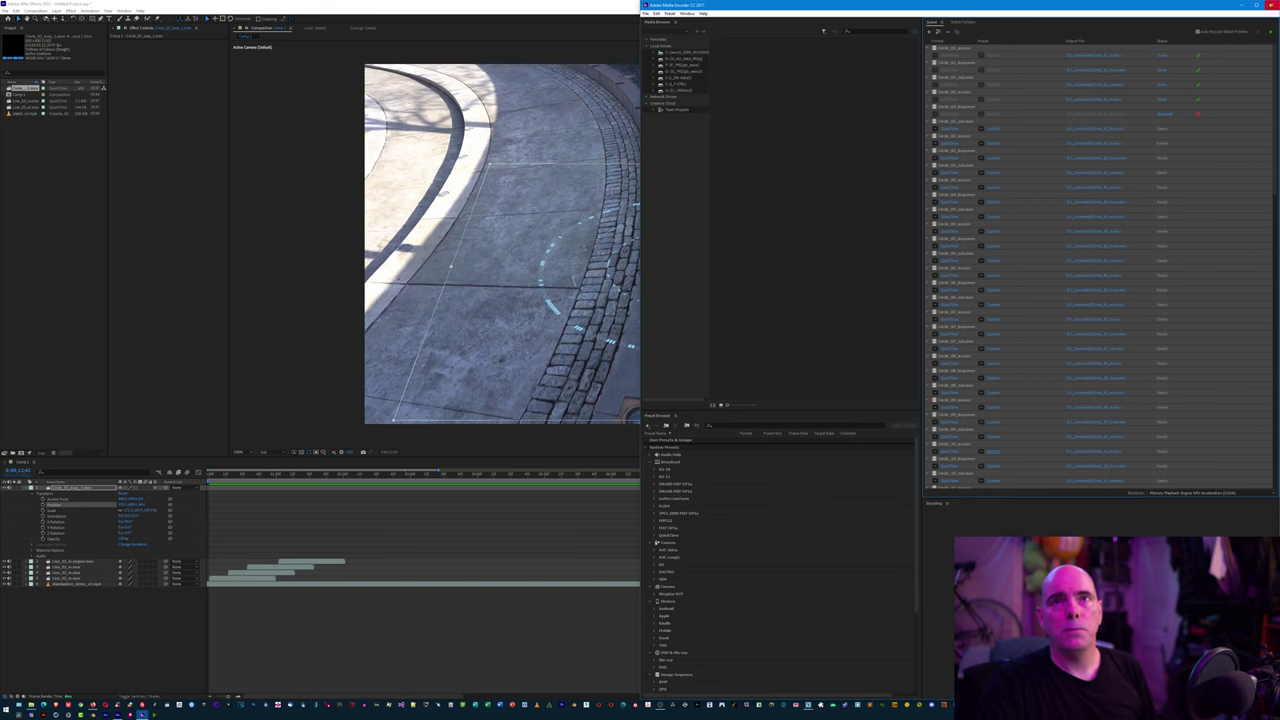
click(1271, 5)
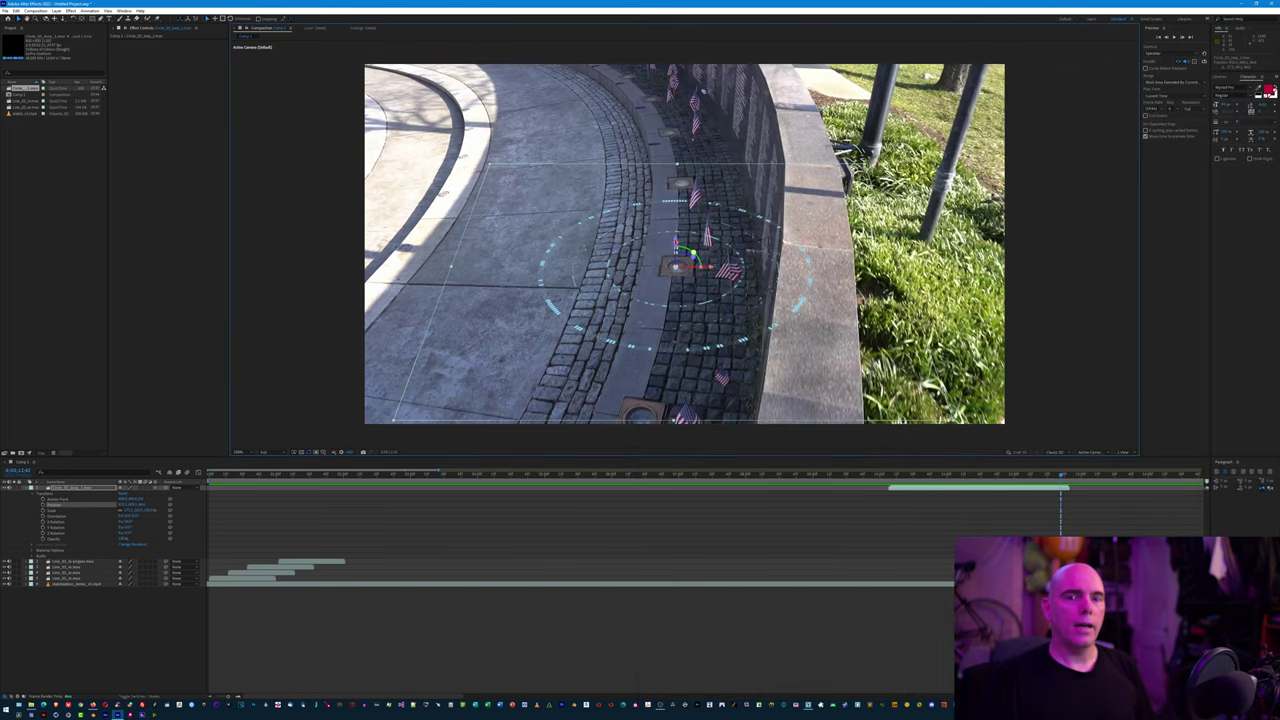